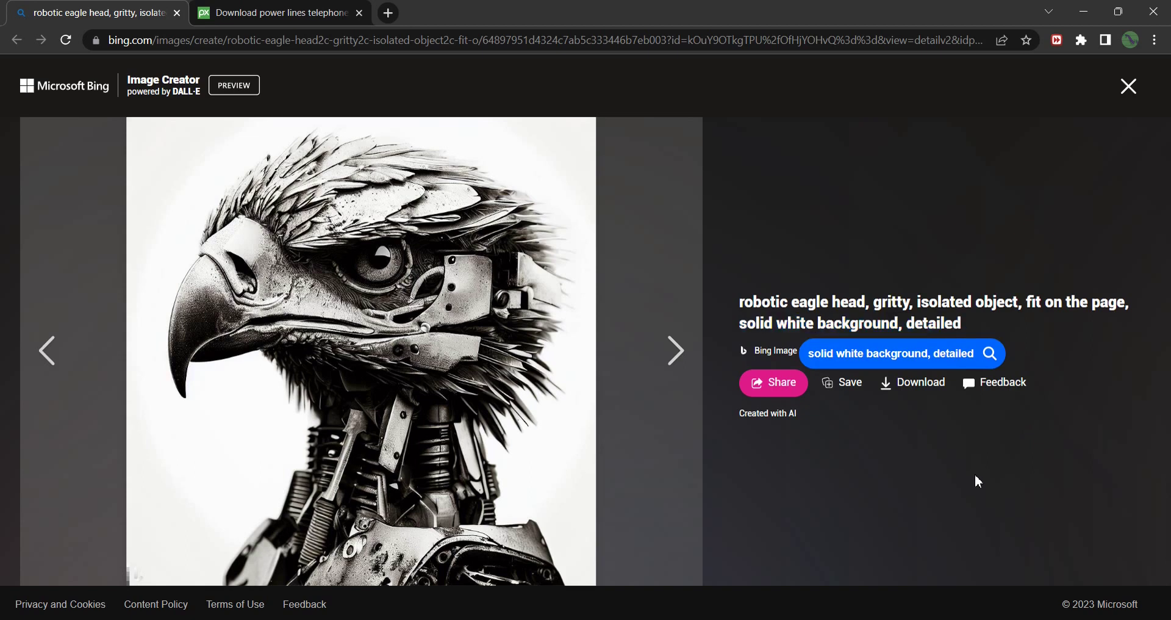
# Download the robotic eagle head image and the power lines artwork from Pixabay in SVG vector format.
pyautogui.click(934, 394)
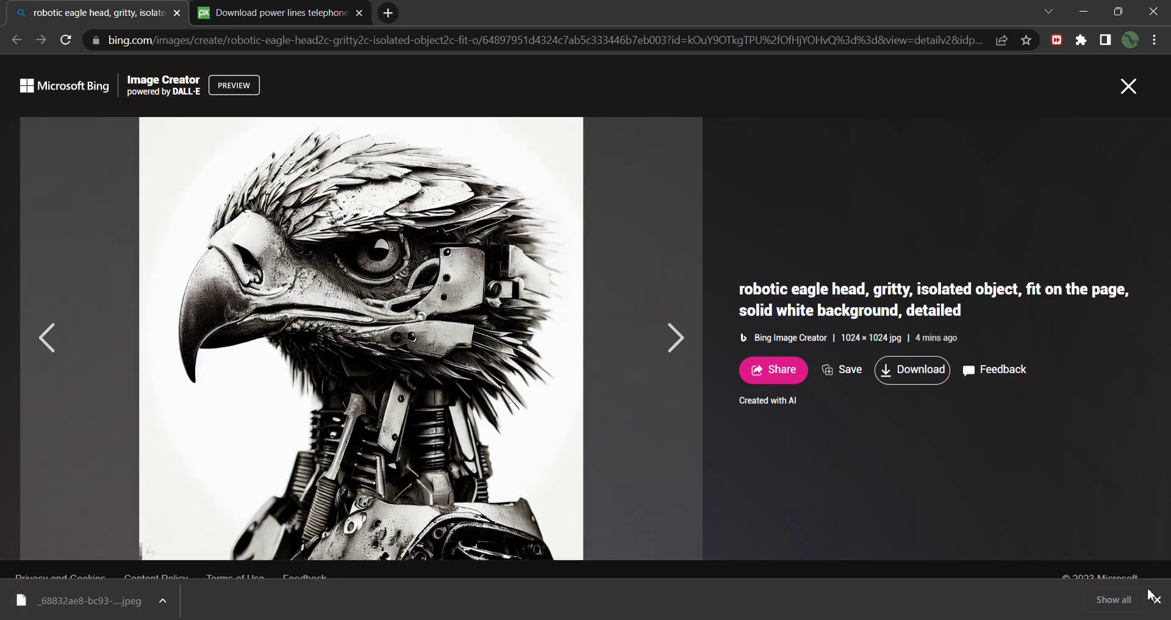
pyautogui.click(296, 27)
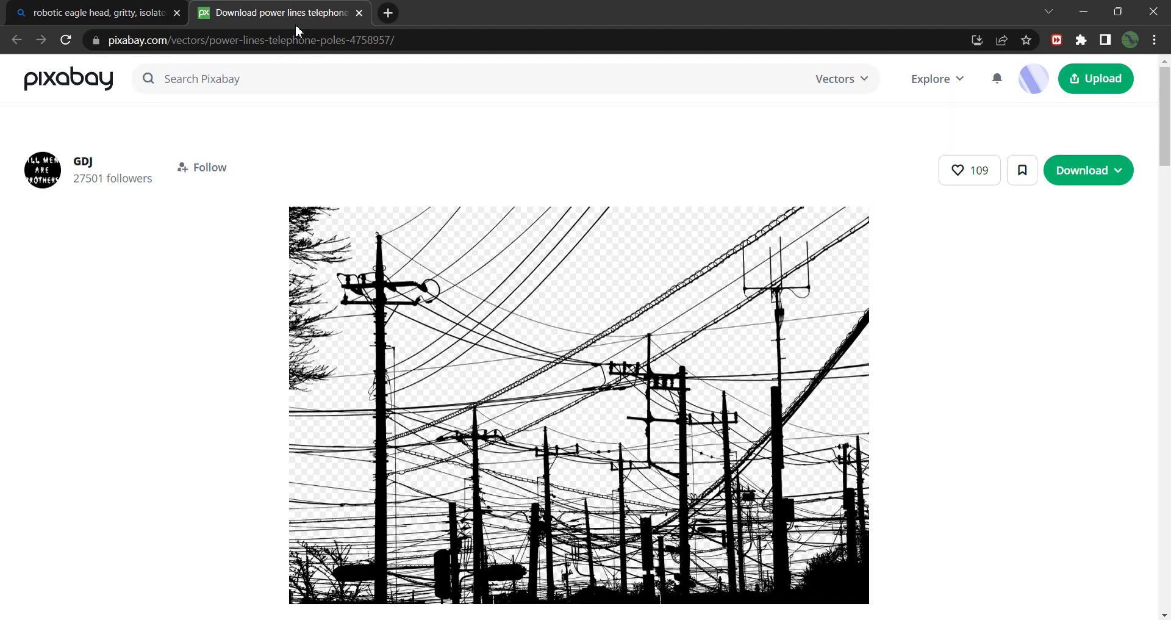
pyautogui.scroll(-2, 767, 405)
pyautogui.scroll(3, 1011, 374)
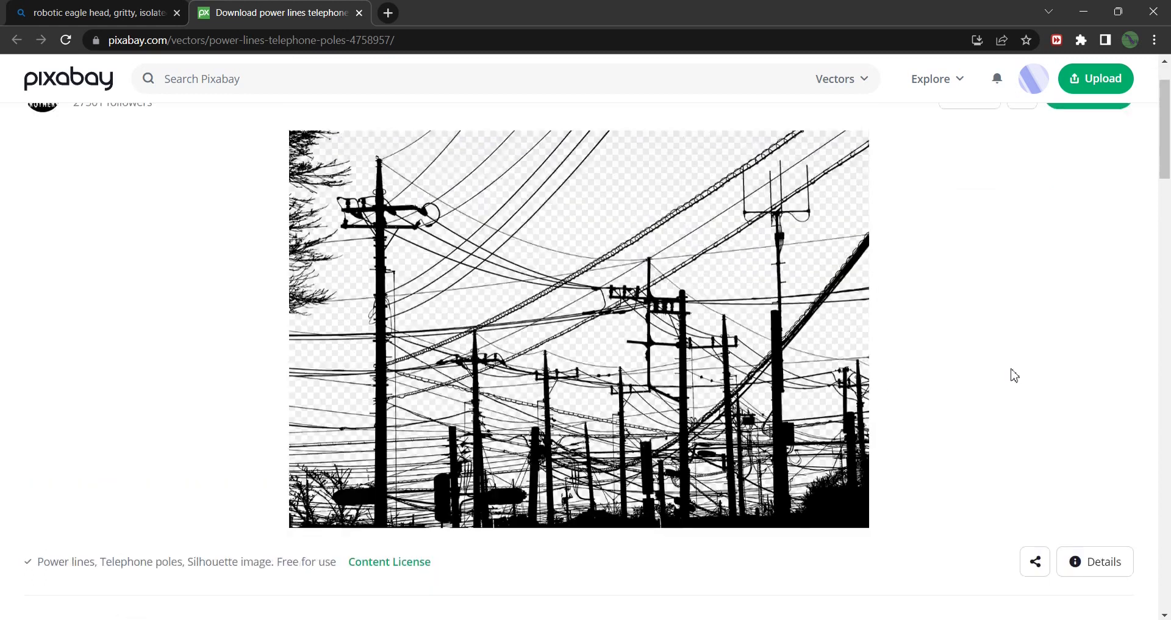
pyautogui.click(1098, 172)
pyautogui.click(893, 320)
pyautogui.click(937, 361)
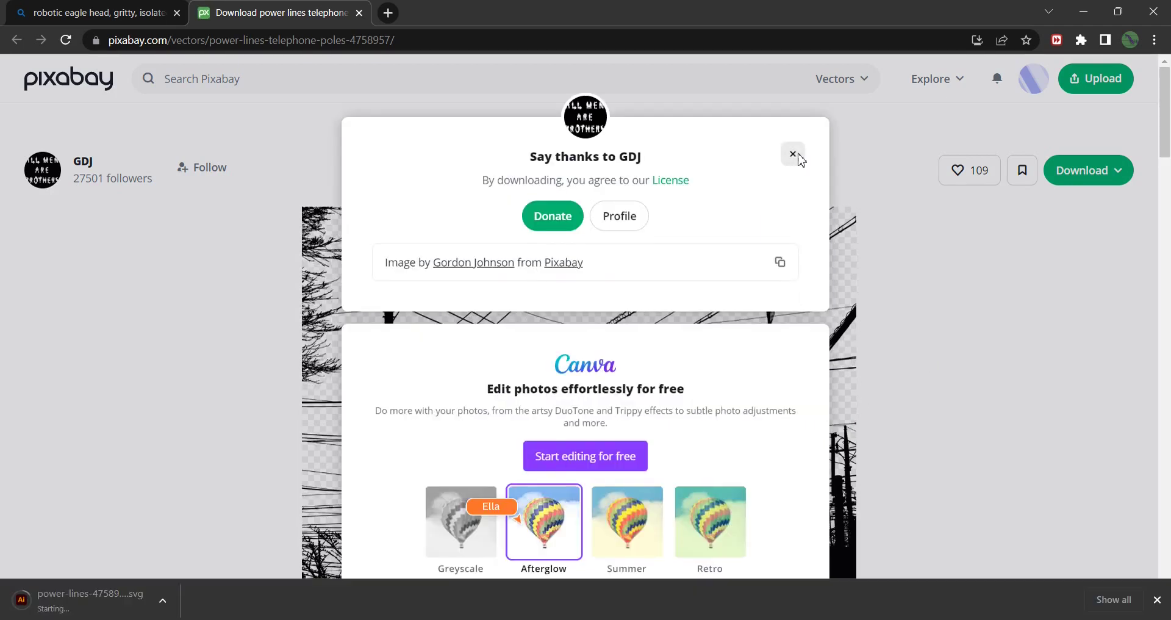
pyautogui.click(793, 128)
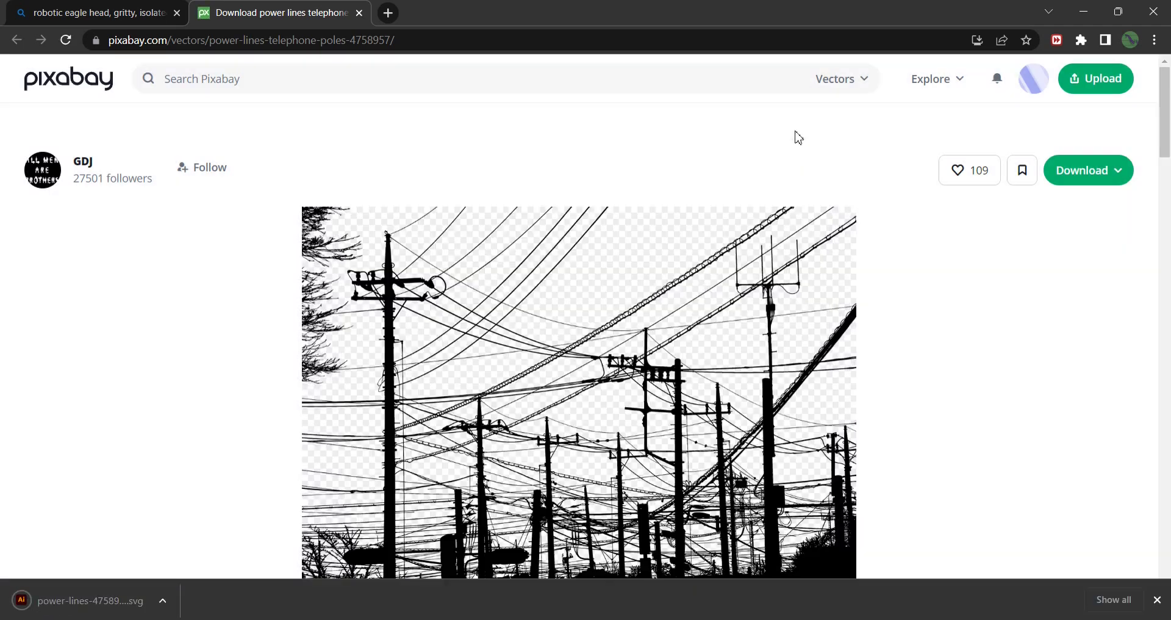
# Switch to Illustrator and create a 4500 x 5400 px document in RGB color at 300 ppi.
pyautogui.hotkey('alt', 'Tab')
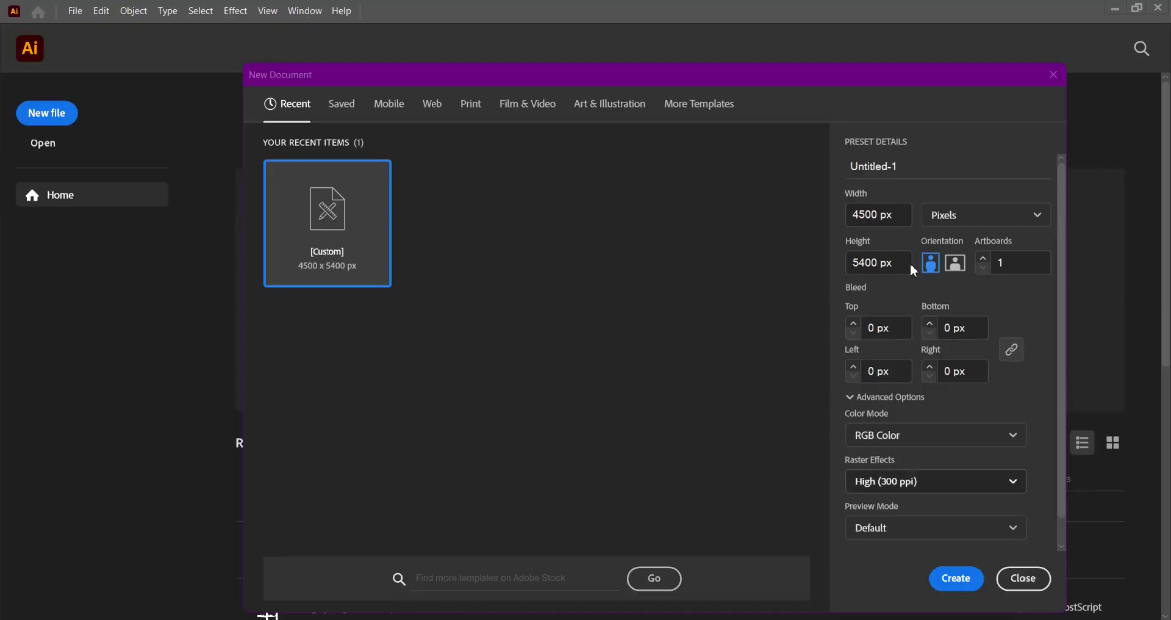
pyautogui.moveTo(896, 217); pyautogui.dragTo(842, 222)
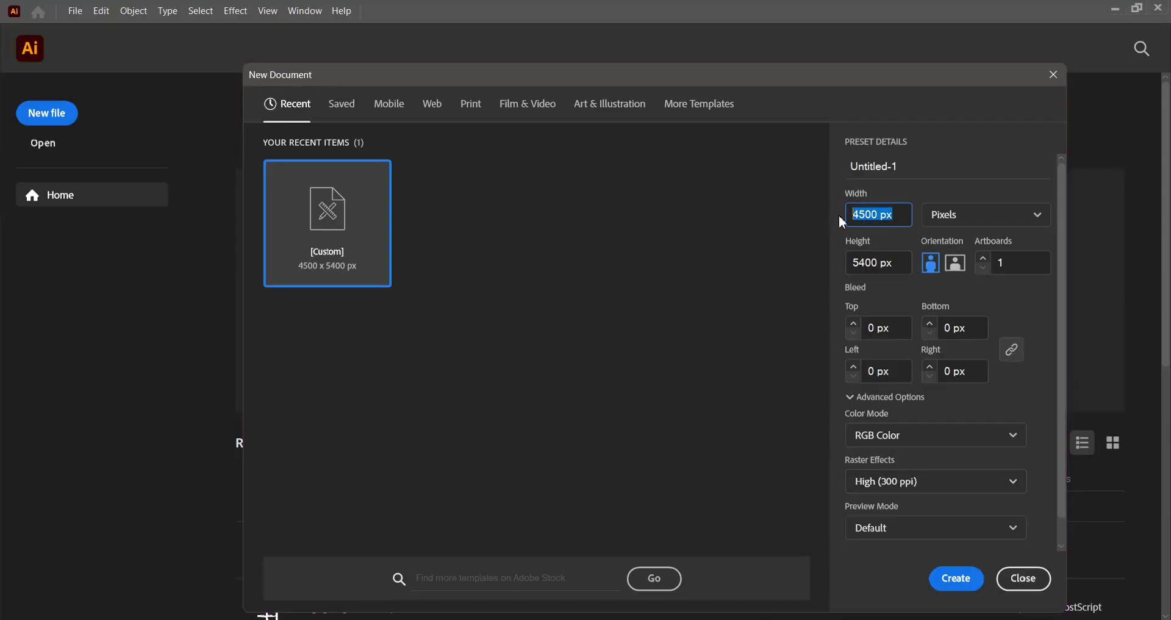
pyautogui.moveTo(897, 263); pyautogui.dragTo(849, 264)
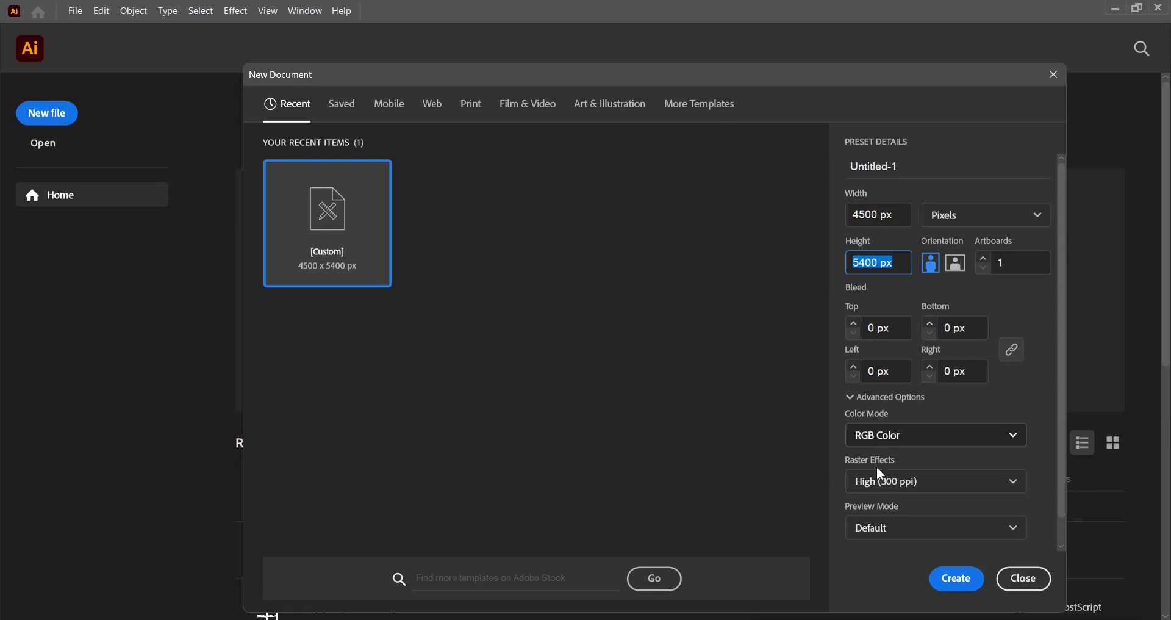
pyautogui.click(967, 591)
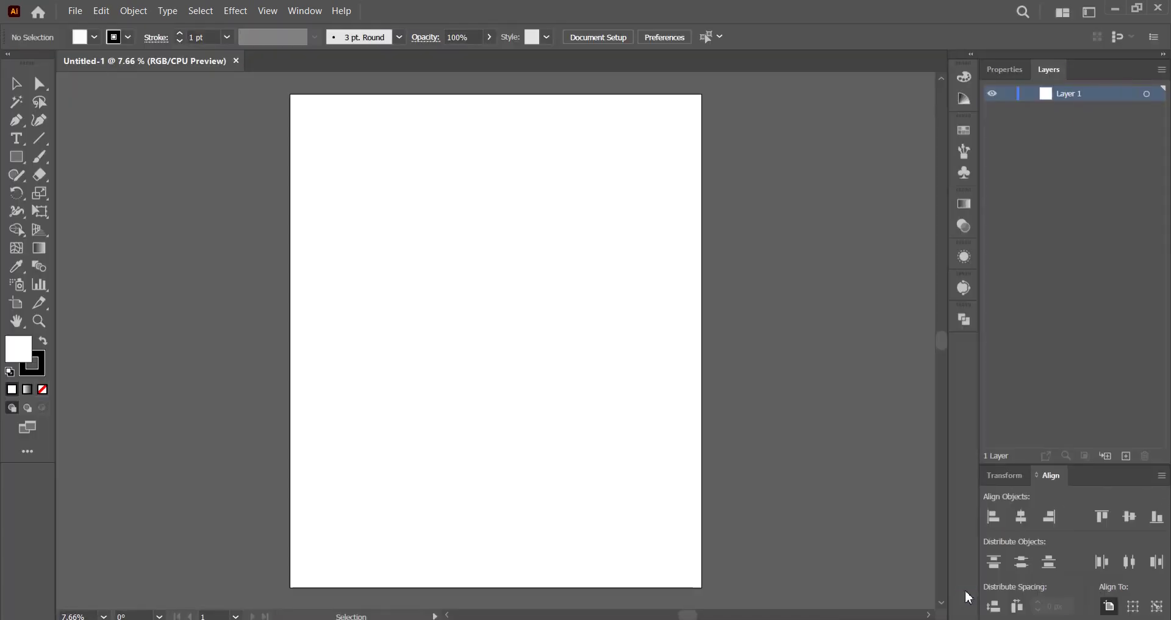
# Draw a black rectangle without stroke covering the whole artboard and lock it as the background.
pyautogui.click(17, 157)
pyautogui.click(45, 343)
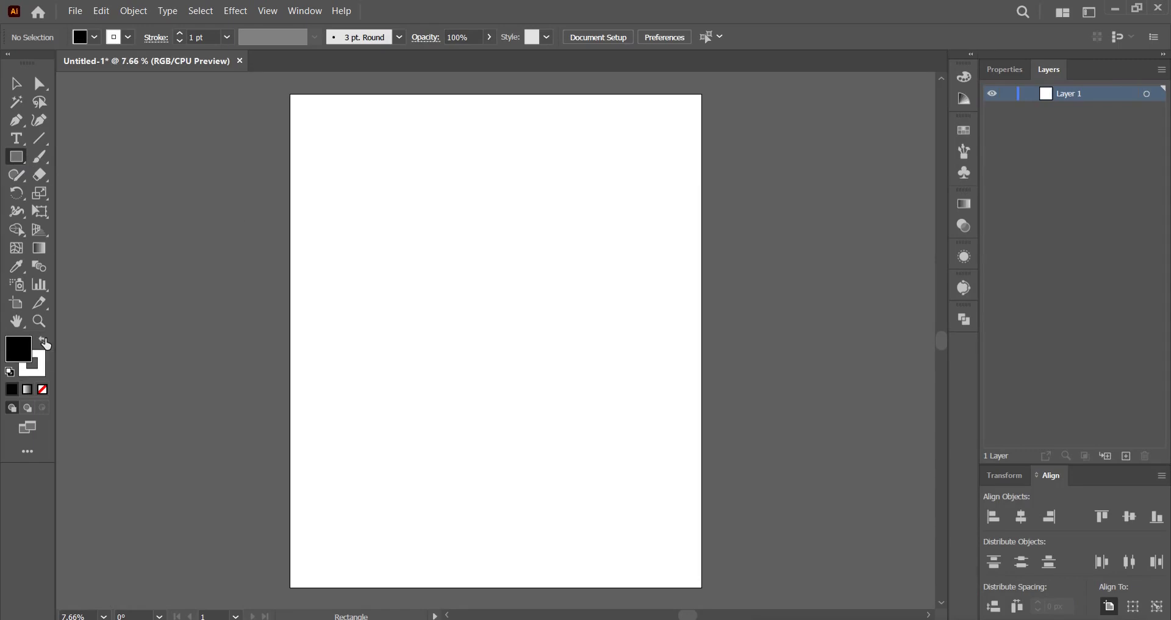
pyautogui.click(128, 37)
pyautogui.click(11, 68)
pyautogui.moveTo(290, 95)
pyautogui.mouseDown()
pyautogui.moveTo(679, 522)
pyautogui.moveTo(702, 587)
pyautogui.mouseUp()
pyautogui.click(1008, 110)
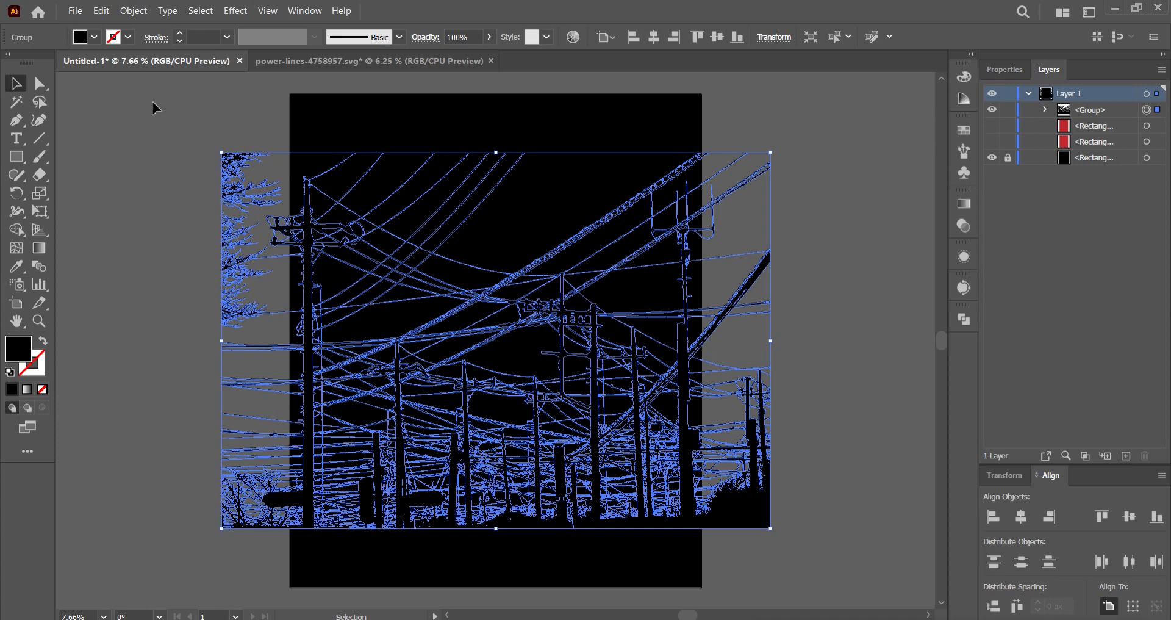
# Set the fill of the power lines group to white and deselect it.
pyautogui.click(94, 37)
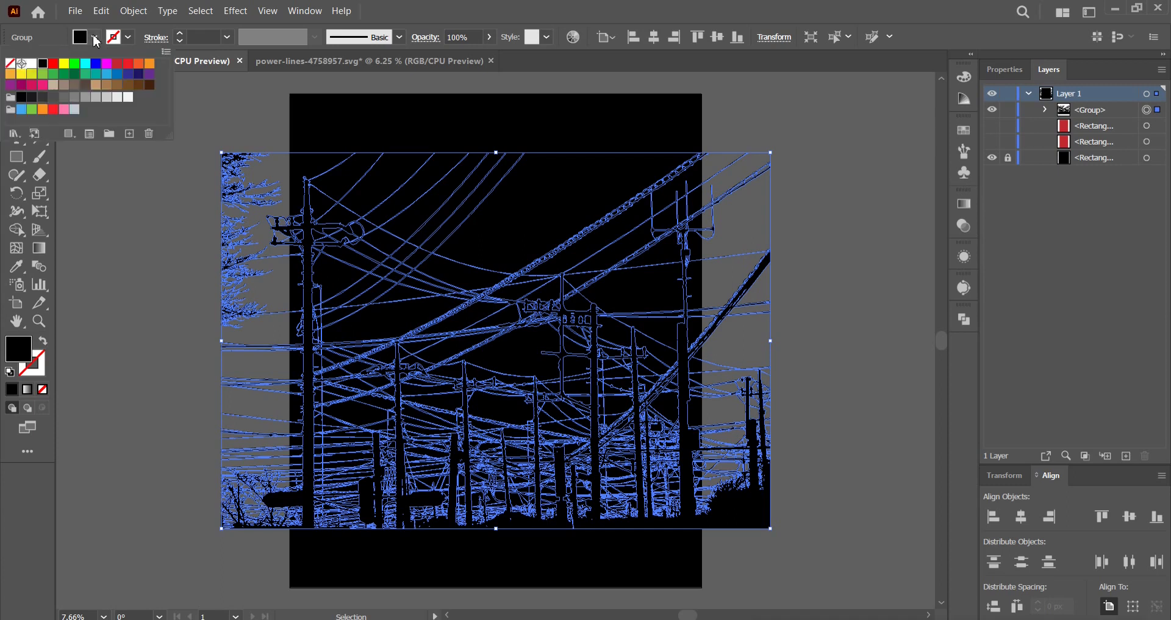
pyautogui.click(31, 64)
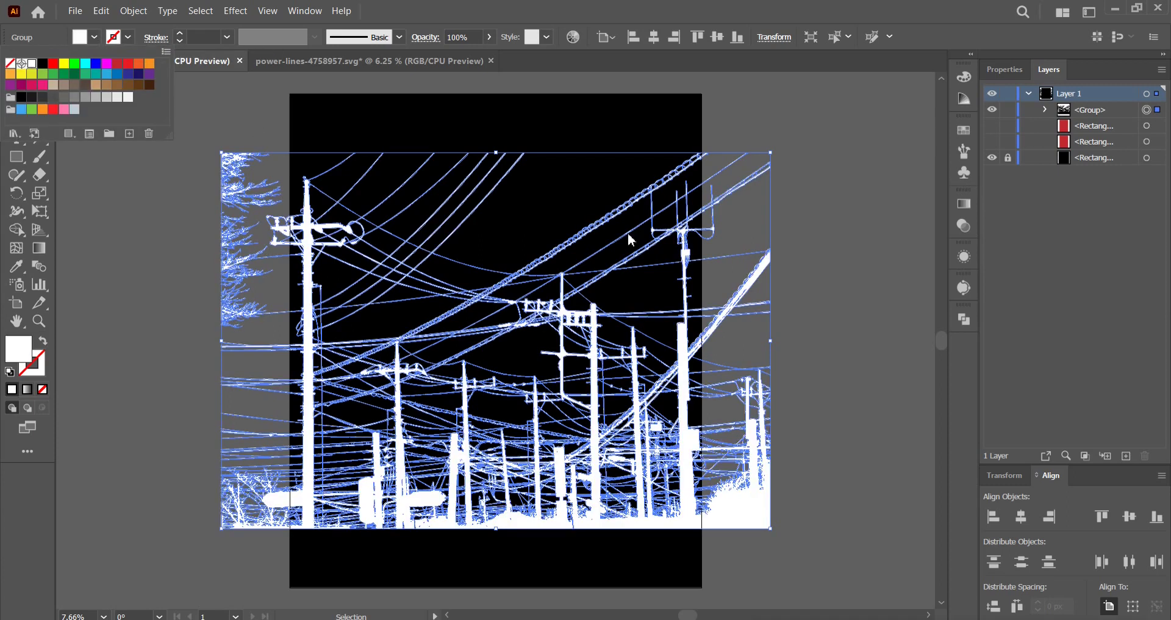
pyautogui.click(830, 220)
pyautogui.click(209, 183)
# Draw a white rectangle over roughly the left half of the power lines artwork, spanning its full height.
pyautogui.click(17, 158)
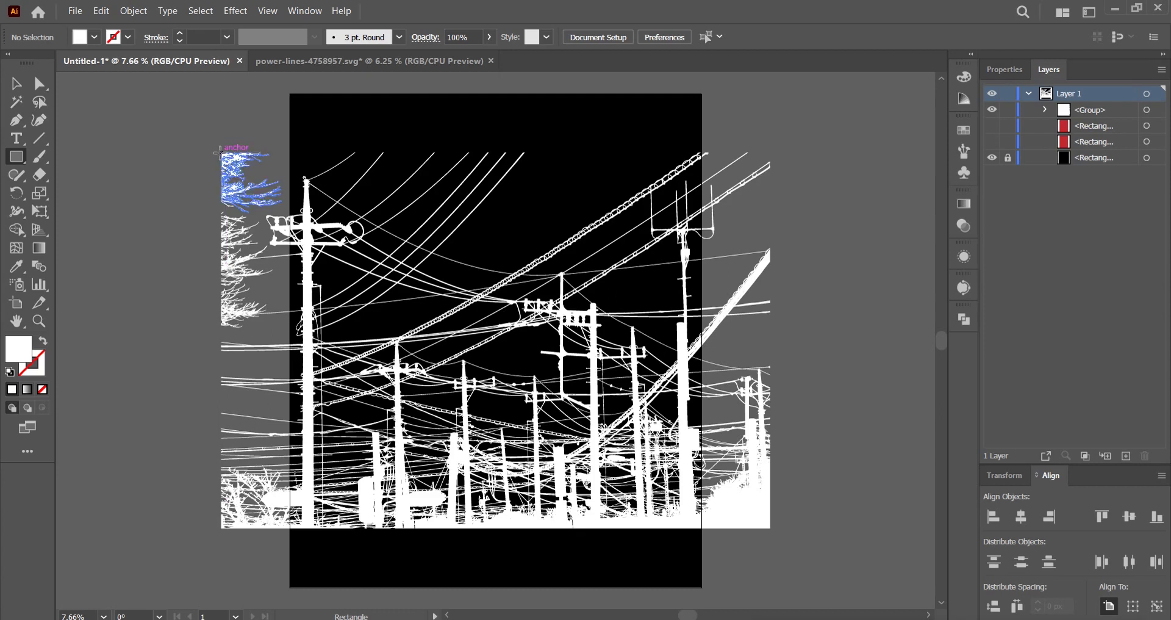
pyautogui.moveTo(221, 153); pyautogui.dragTo(488, 528)
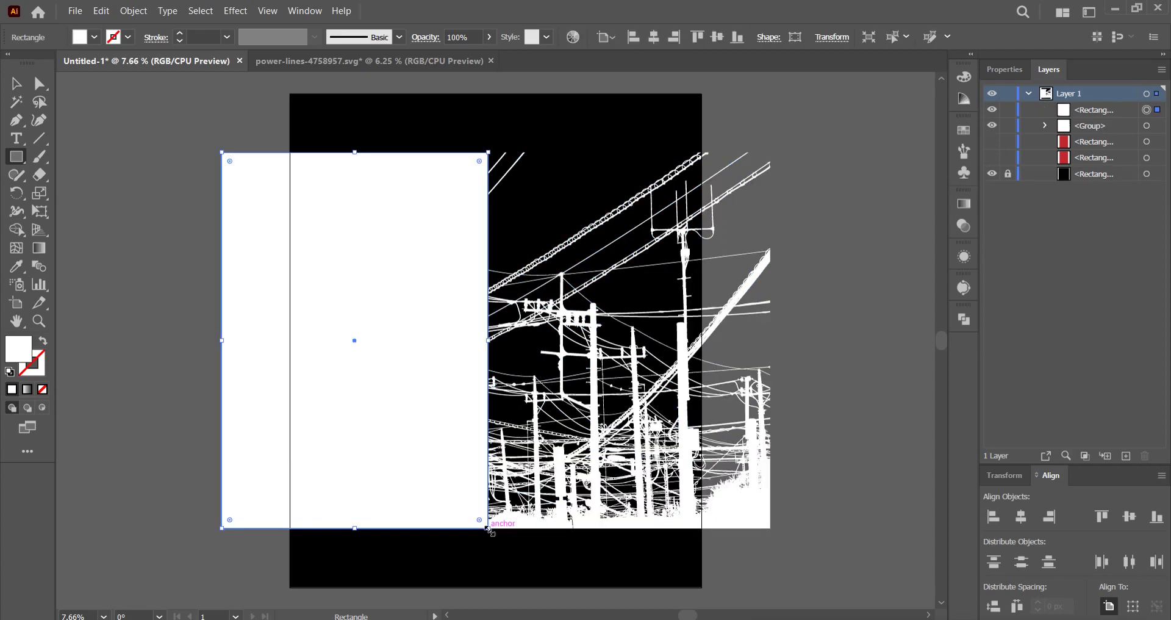
pyautogui.press('v')
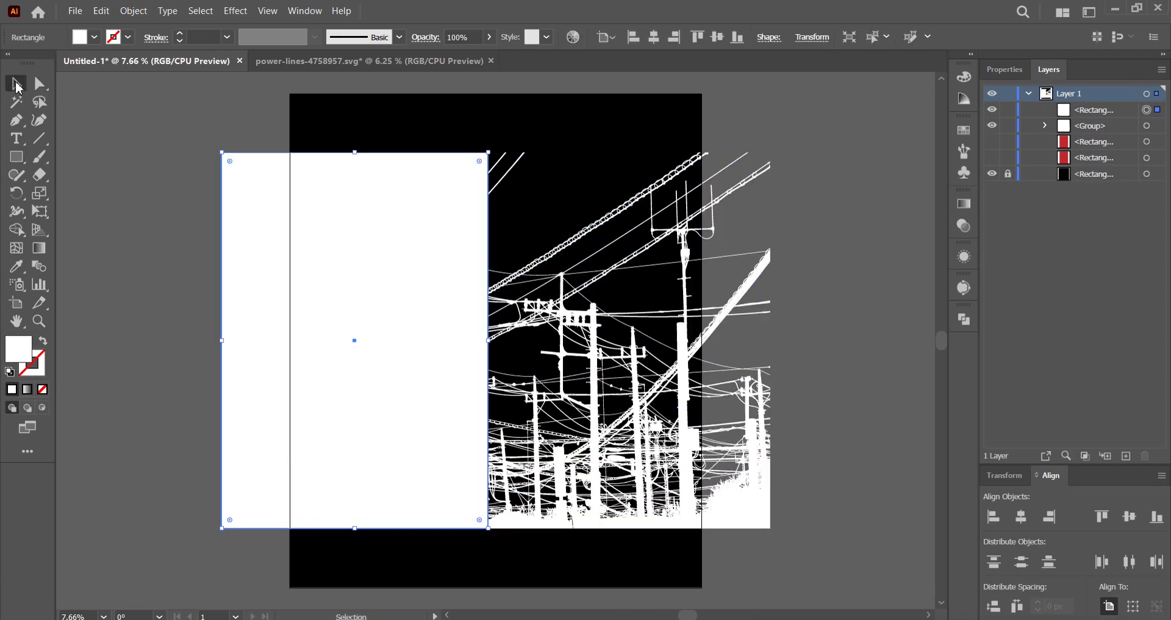
# Copy the white rectangle, paste it in front at the same place, and hide the upper copy.
pyautogui.click(104, 11)
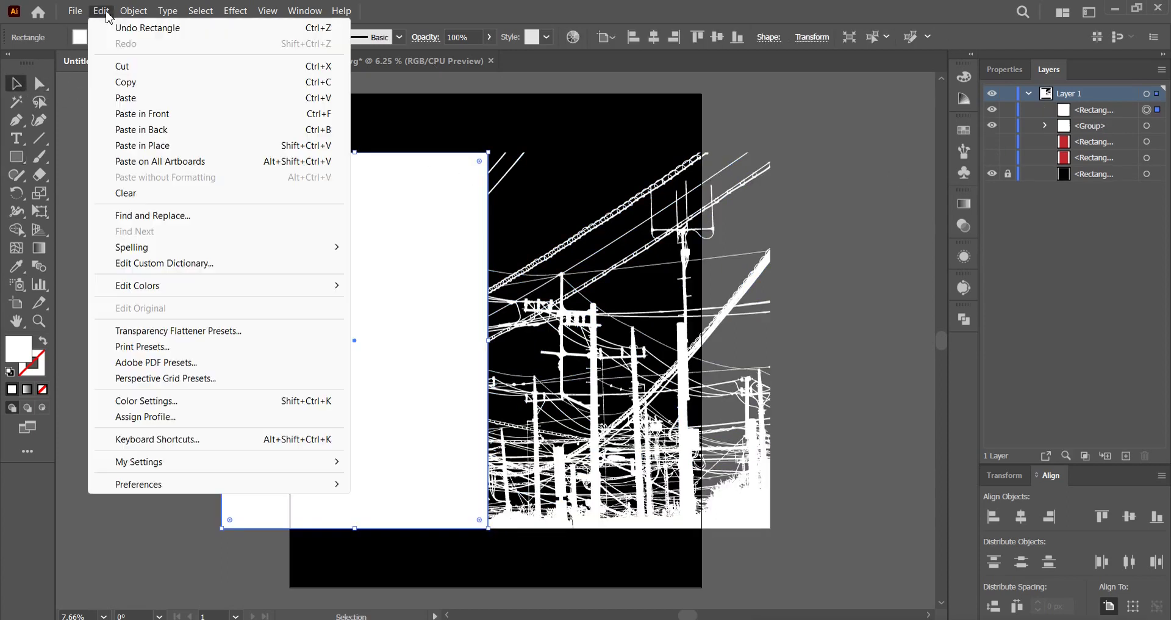
pyautogui.click(122, 81)
pyautogui.click(101, 11)
pyautogui.click(124, 116)
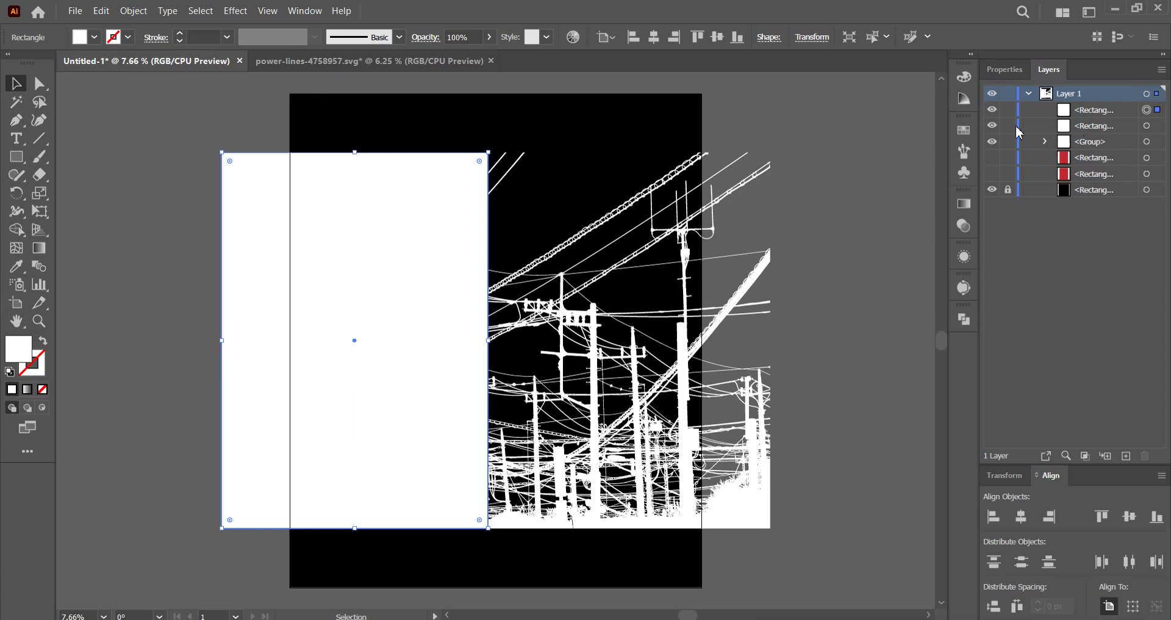
pyautogui.click(991, 112)
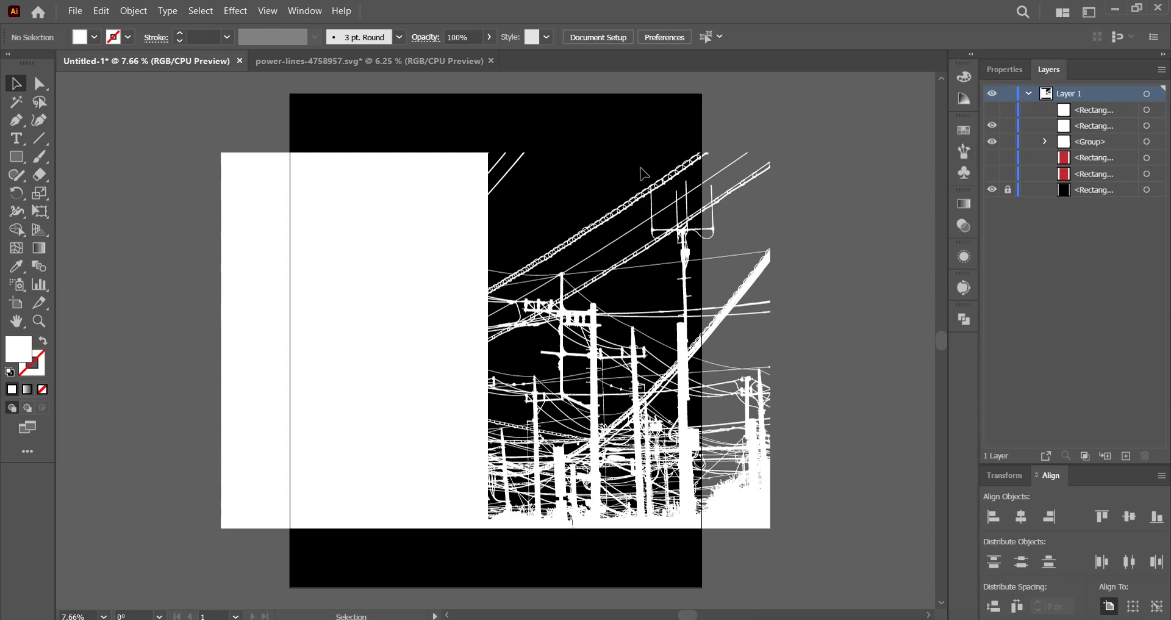
# Crop the power lines artwork to the visible white rectangle with the Pathfinder Crop operation.
pyautogui.moveTo(391, 111)
pyautogui.mouseDown()
pyautogui.moveTo(461, 244)
pyautogui.moveTo(730, 477)
pyautogui.mouseUp()
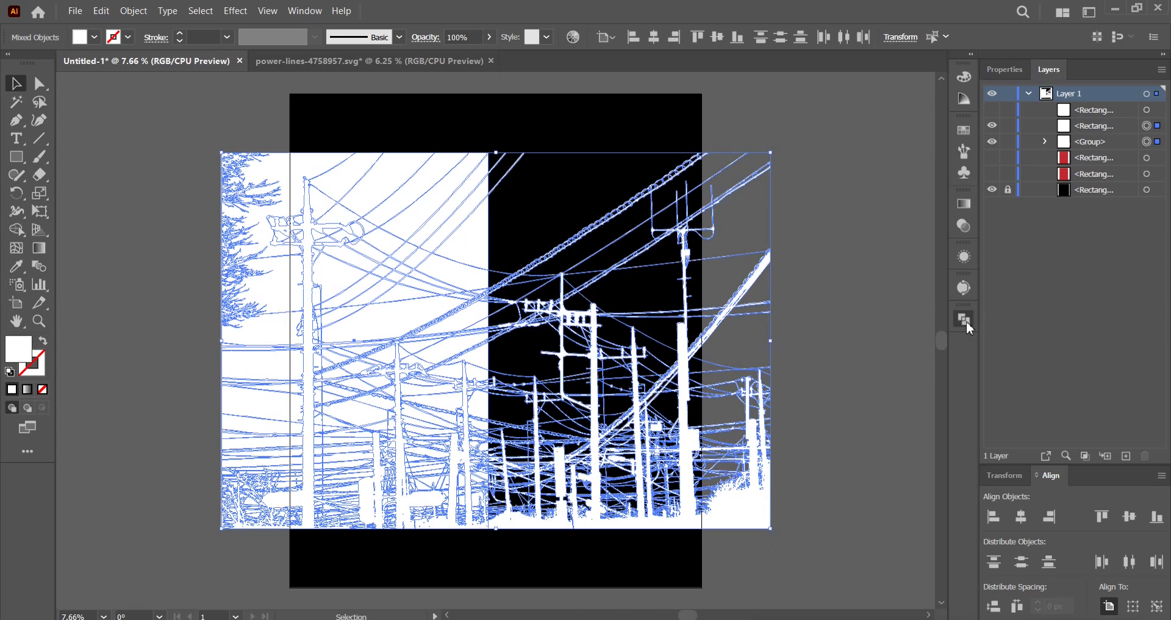
pyautogui.click(967, 322)
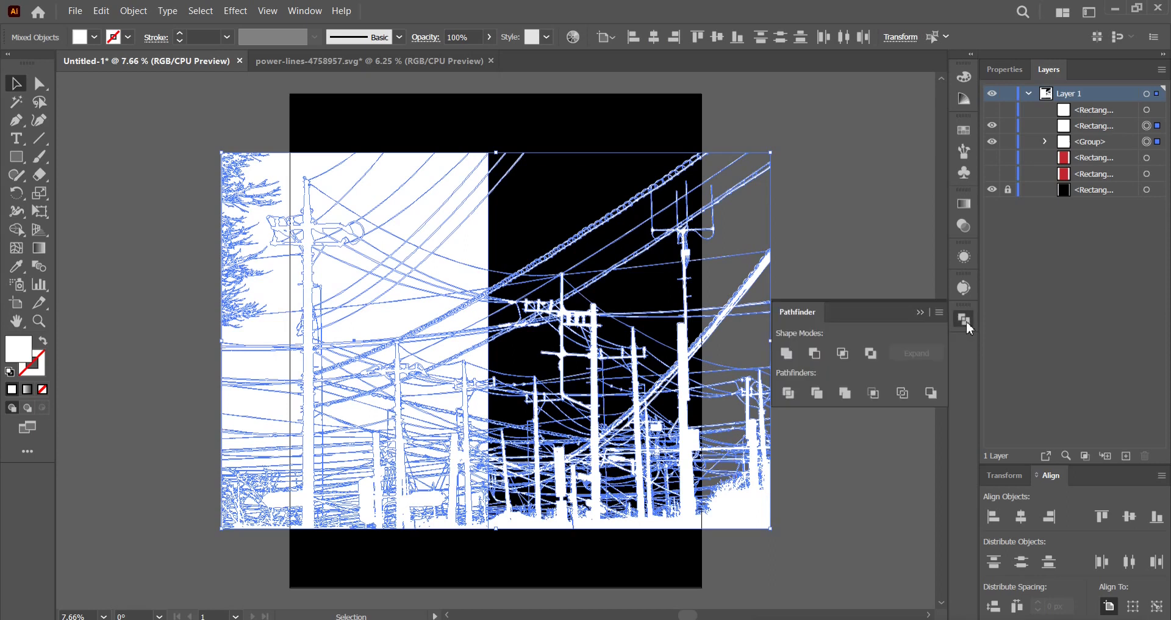
pyautogui.click(874, 395)
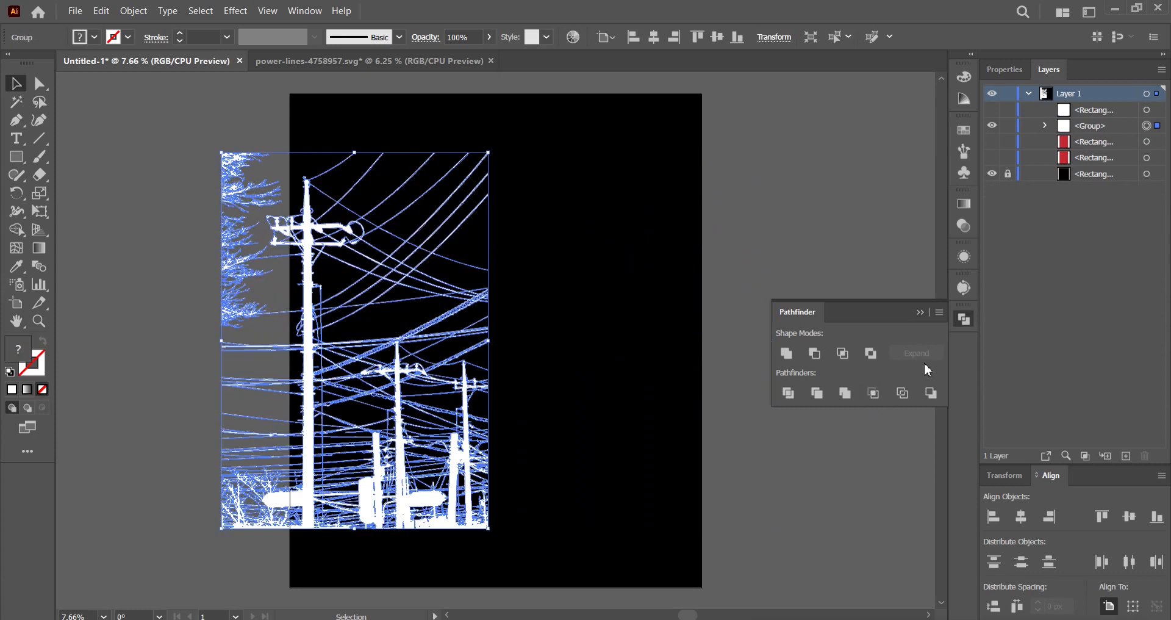
pyautogui.click(971, 318)
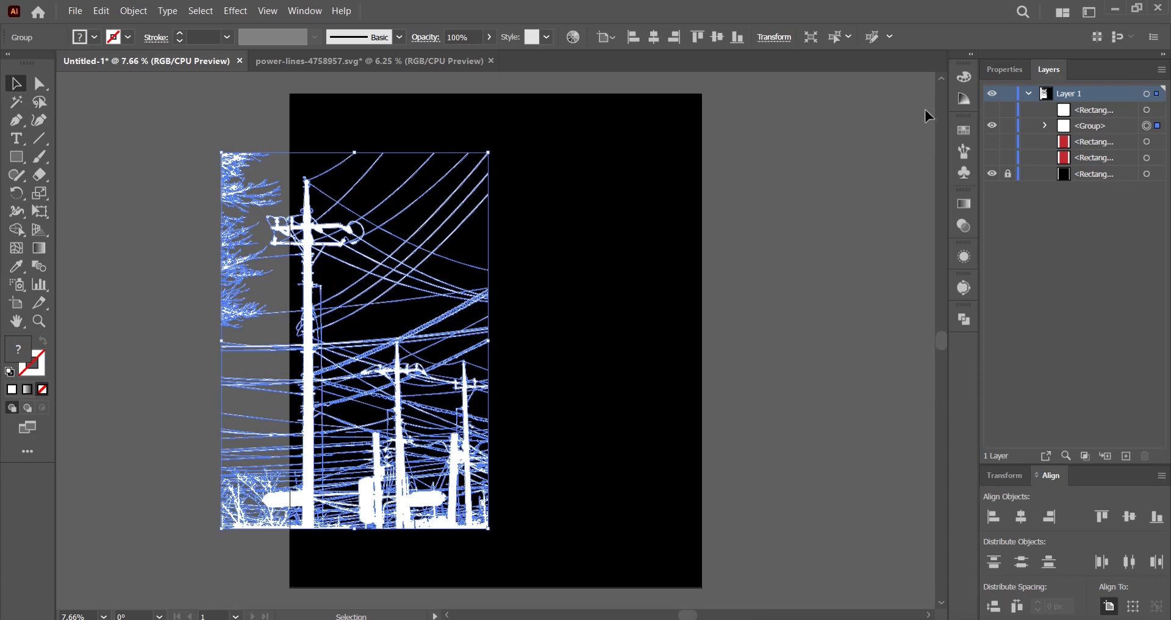
# Show the hidden rectangle and center it together with the cropped power lines horizontally on the artboard.
pyautogui.click(993, 110)
pyautogui.click(641, 423)
pyautogui.moveTo(616, 472); pyautogui.dragTo(352, 211)
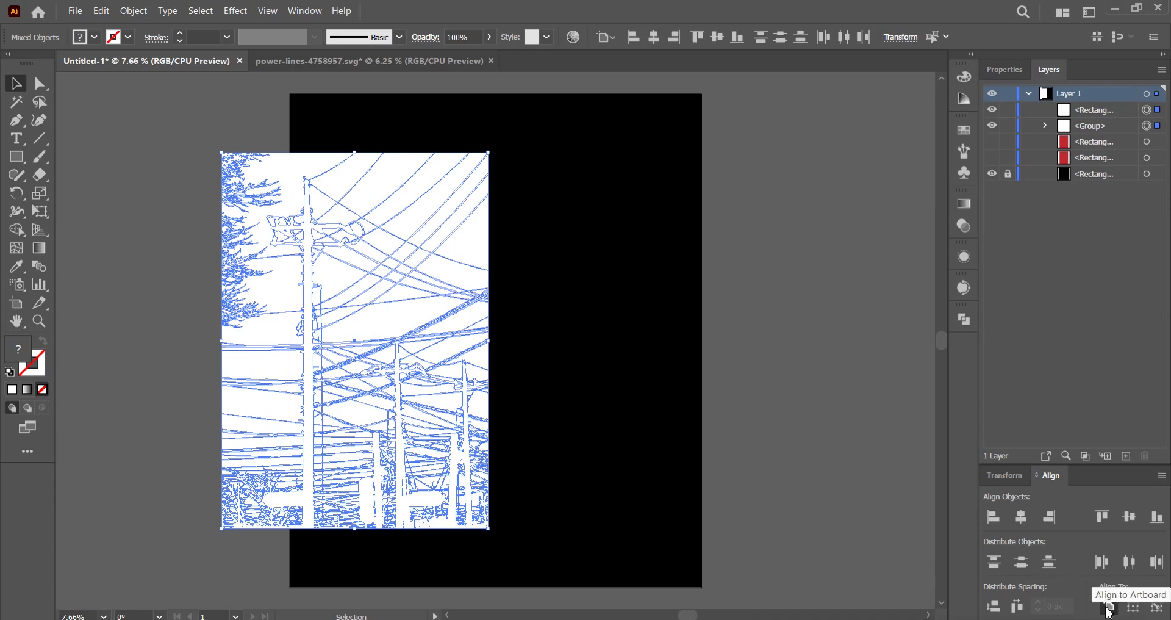
pyautogui.click(1021, 517)
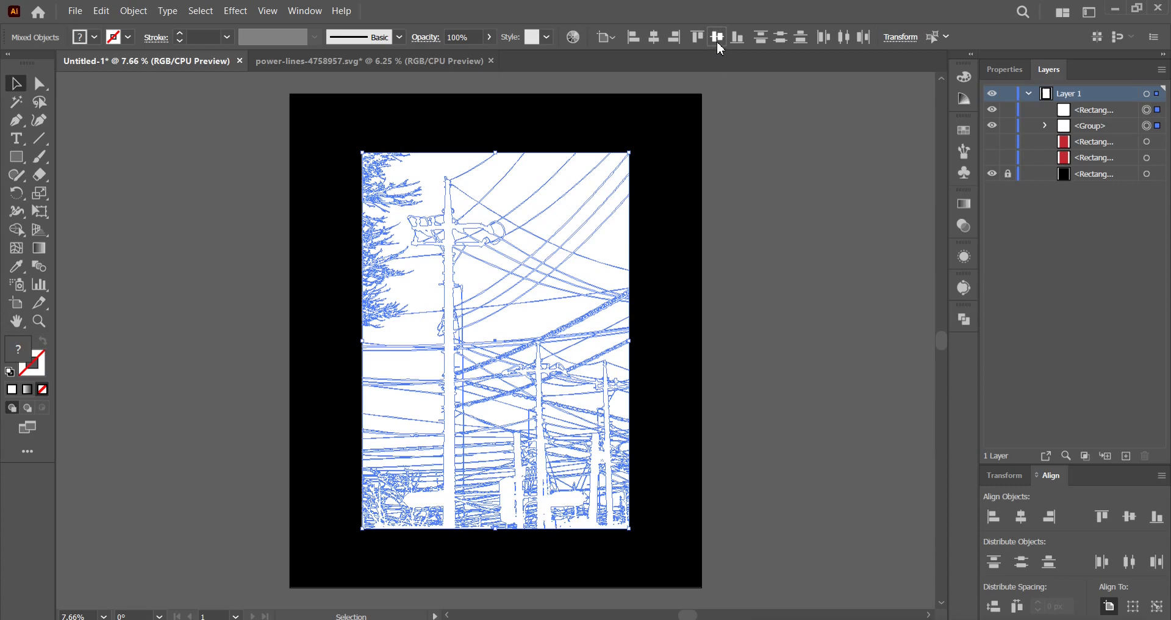
pyautogui.click(681, 200)
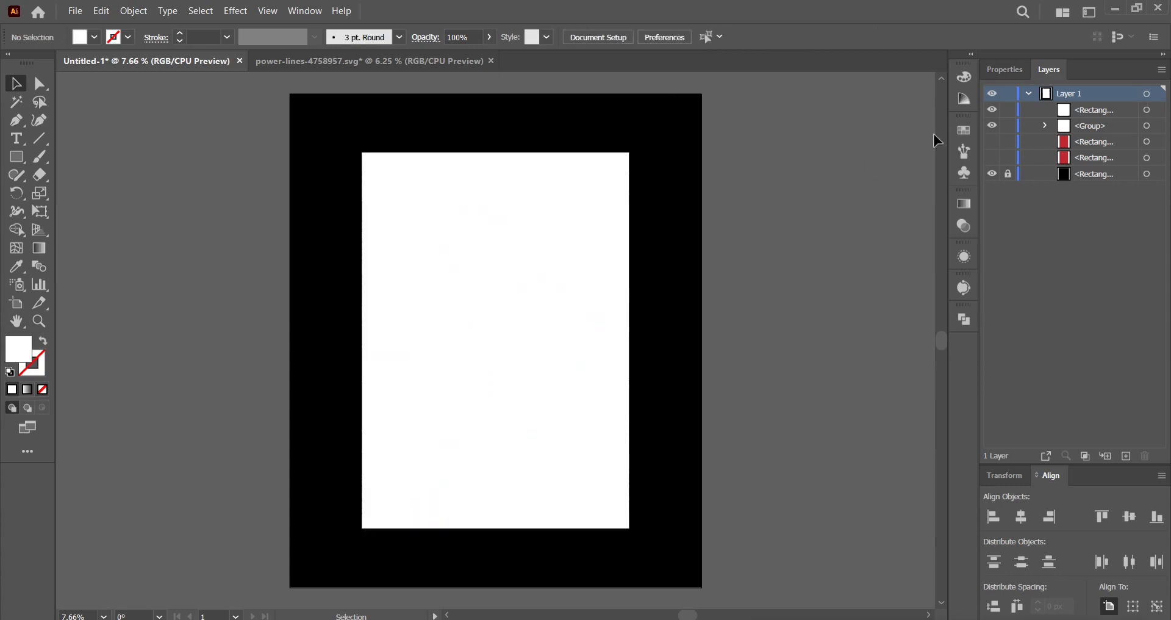
# Hide the white rectangle, select the cropped power lines group and expand its contents in the layer list.
pyautogui.click(992, 111)
pyautogui.click(993, 111)
pyautogui.click(992, 111)
pyautogui.hotkey('ctrl', 'a')
pyautogui.click(1045, 126)
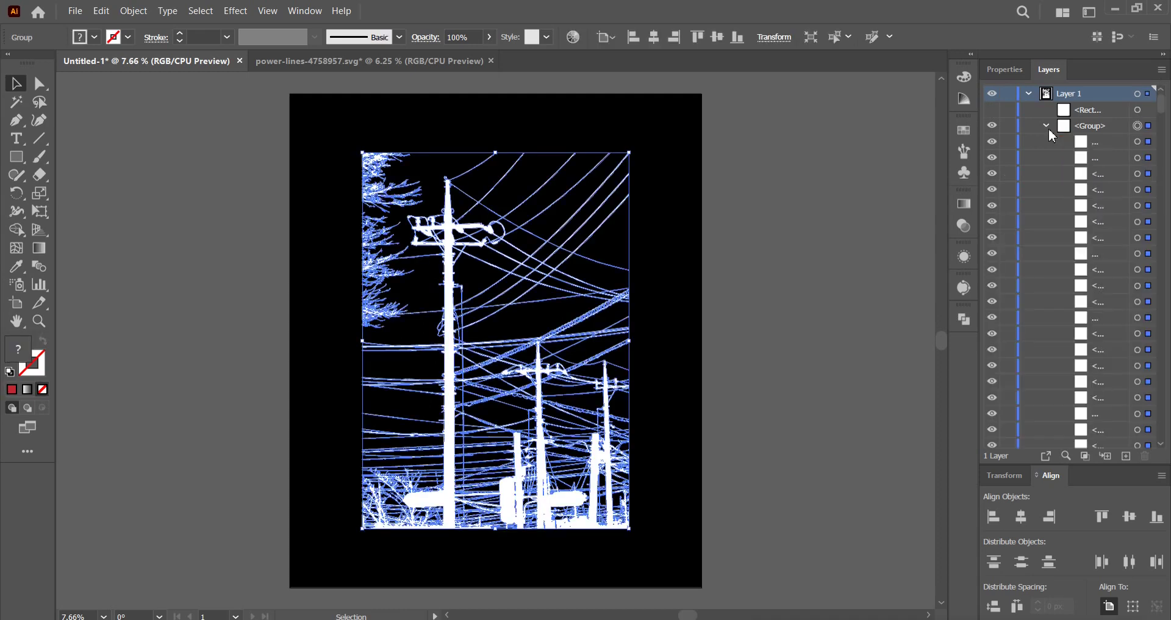
# Select all paths sharing the white fill color of the group's first compound path and group them.
pyautogui.click(1138, 142)
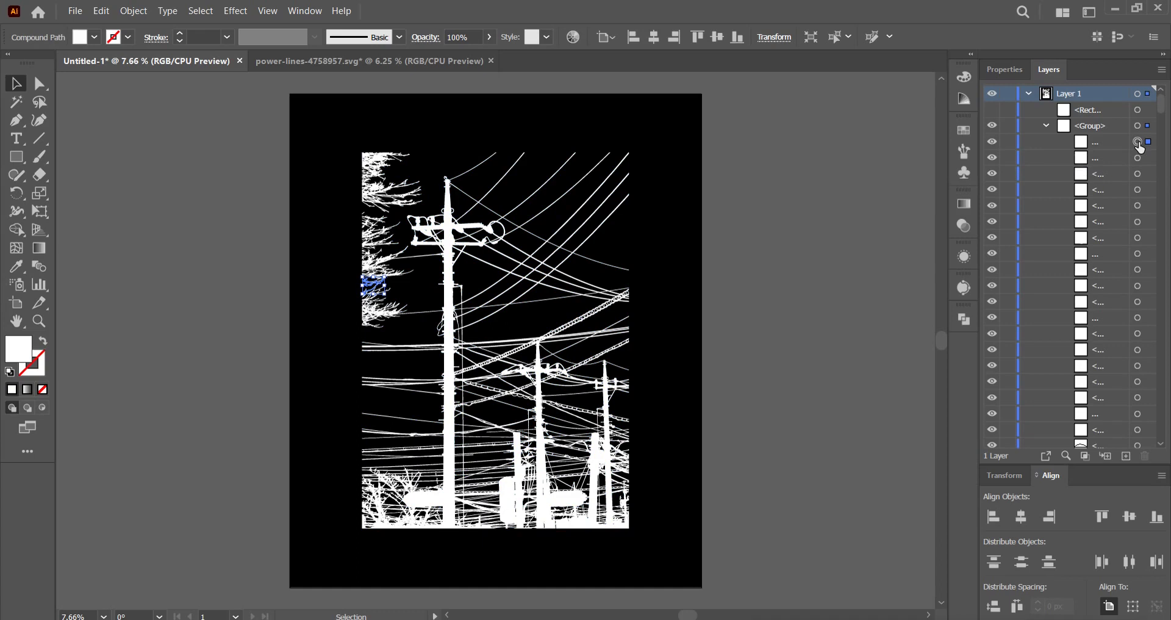
pyautogui.click(200, 12)
pyautogui.moveTo(245, 158)
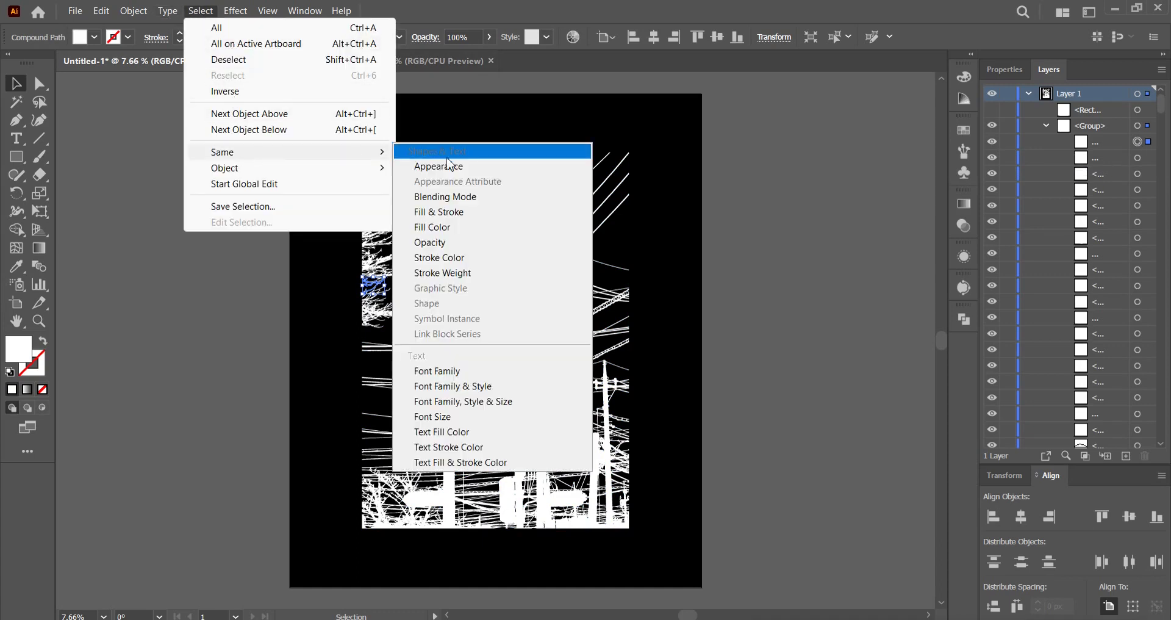
pyautogui.click(455, 227)
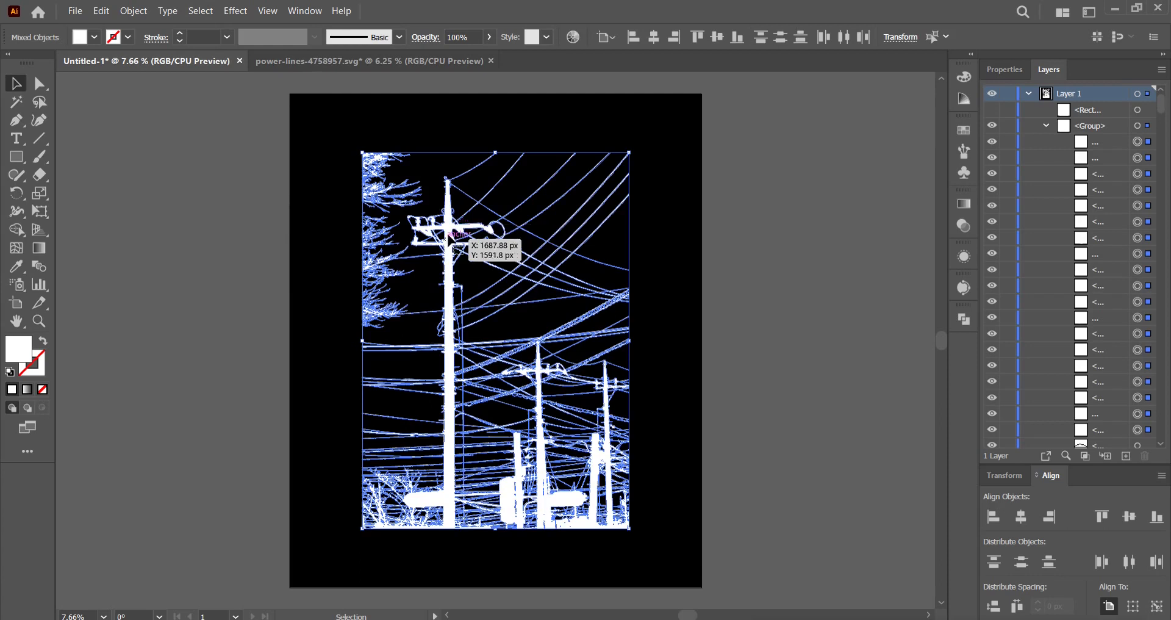
pyautogui.rightClick(450, 234)
pyautogui.click(486, 448)
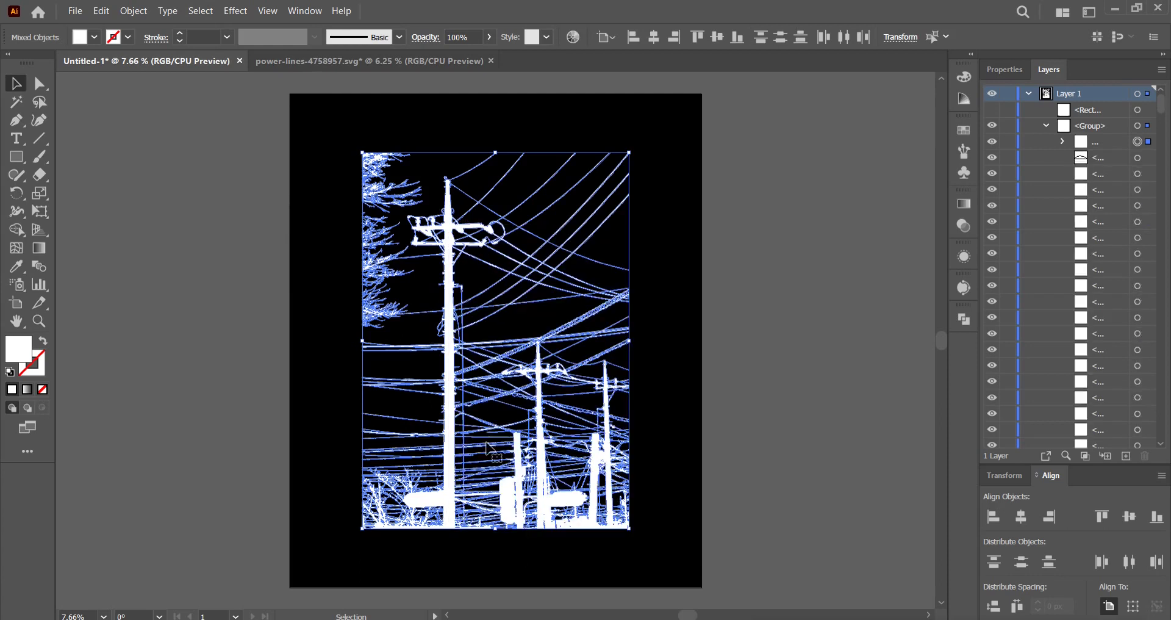
# Select every leftover path with no fill and no stroke by matching Fill & Stroke, and delete them all.
pyautogui.click(1138, 158)
pyautogui.click(203, 11)
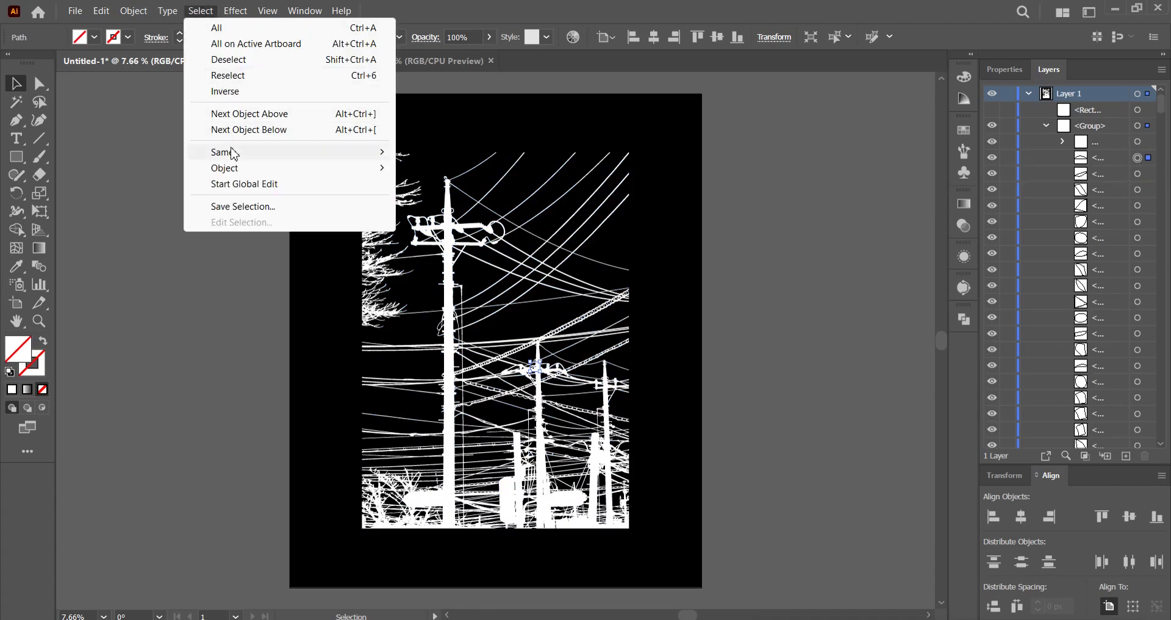
pyautogui.moveTo(235, 153)
pyautogui.click(441, 212)
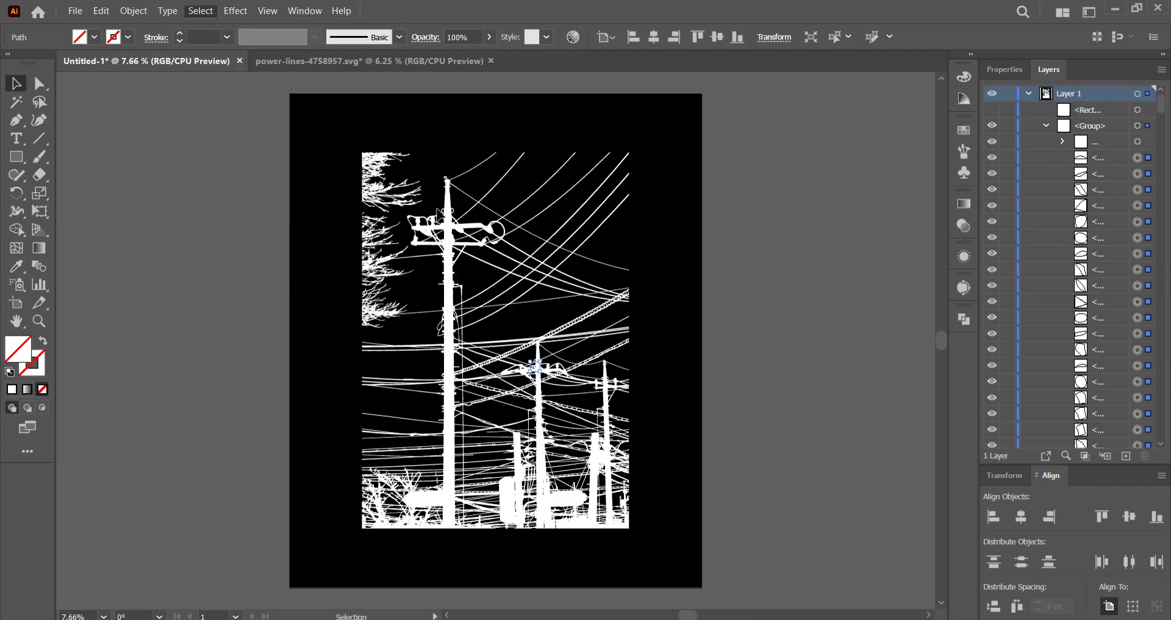
pyautogui.click(99, 14)
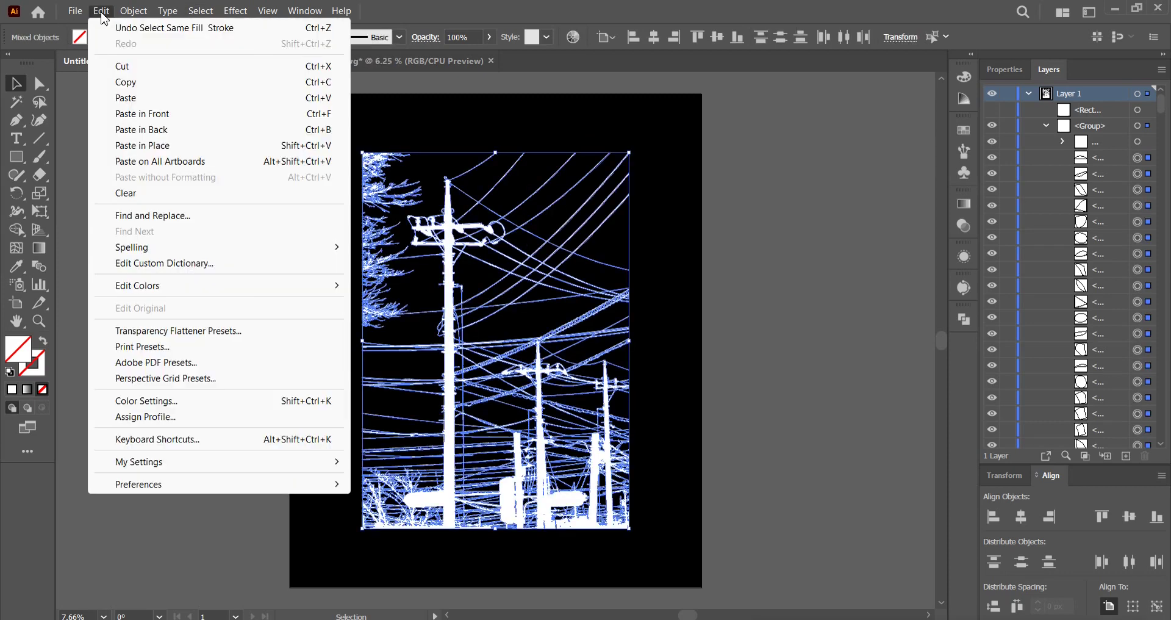
pyautogui.click(124, 193)
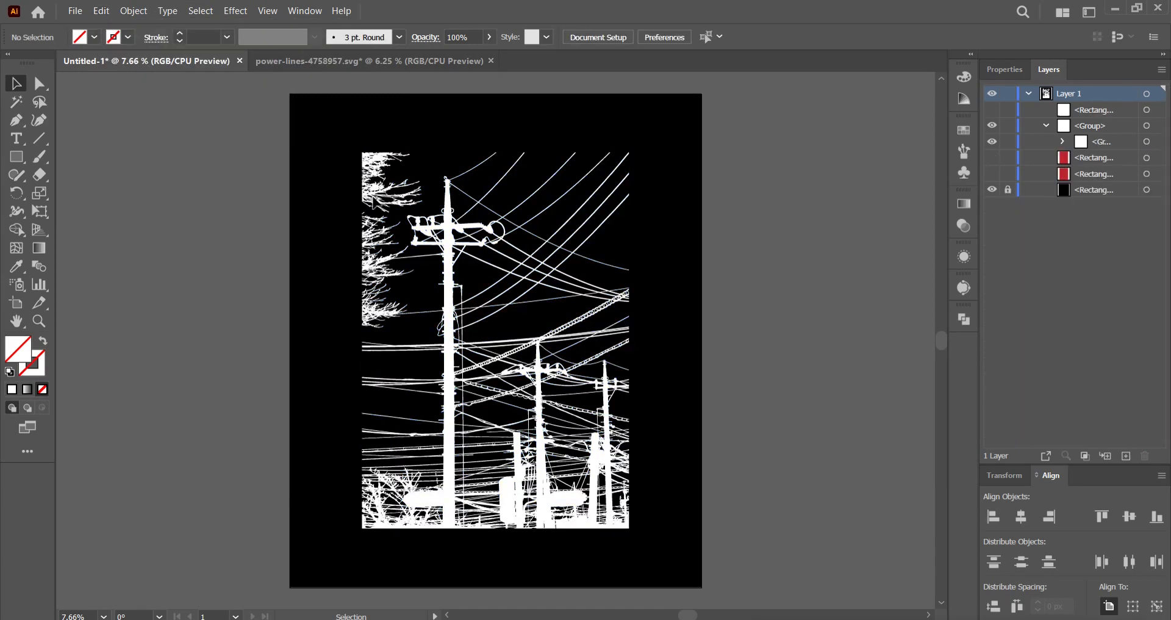
# Fill the nested power lines group with the dark red swatch and collapse the group in the layer list.
pyautogui.click(1147, 141)
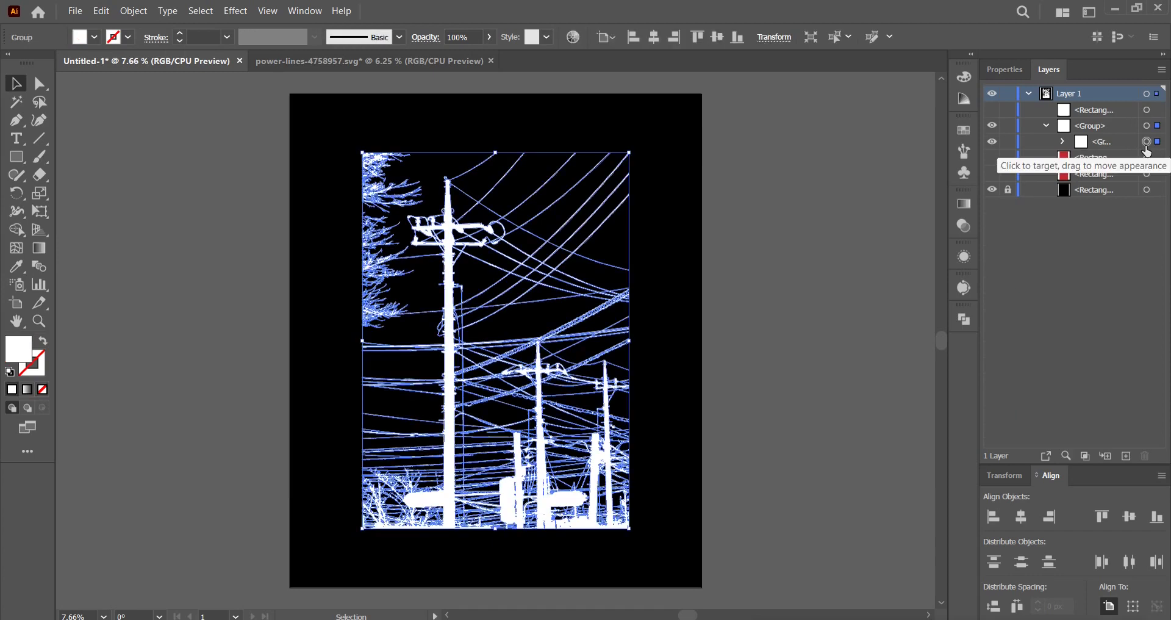
pyautogui.click(93, 38)
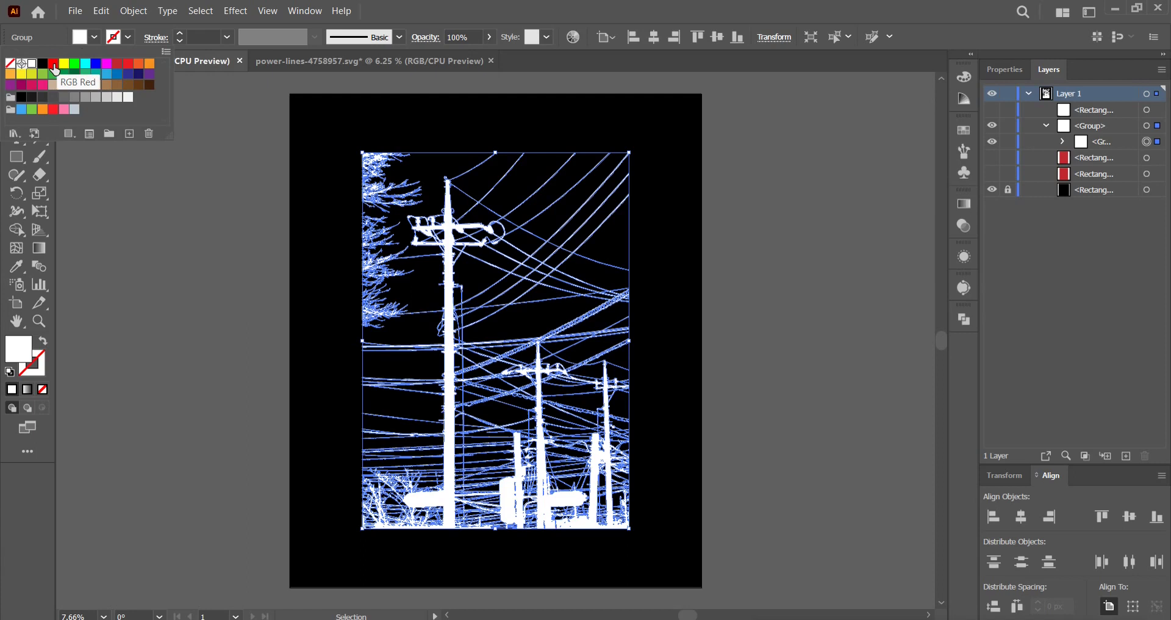
pyautogui.click(116, 65)
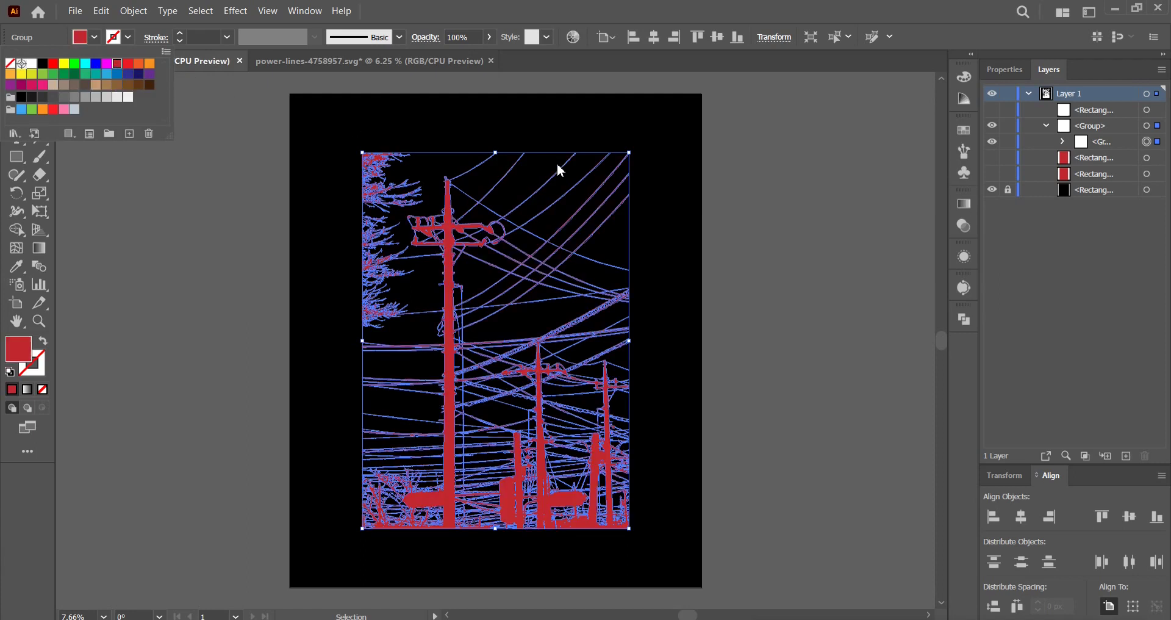
pyautogui.click(1047, 126)
pyautogui.click(654, 221)
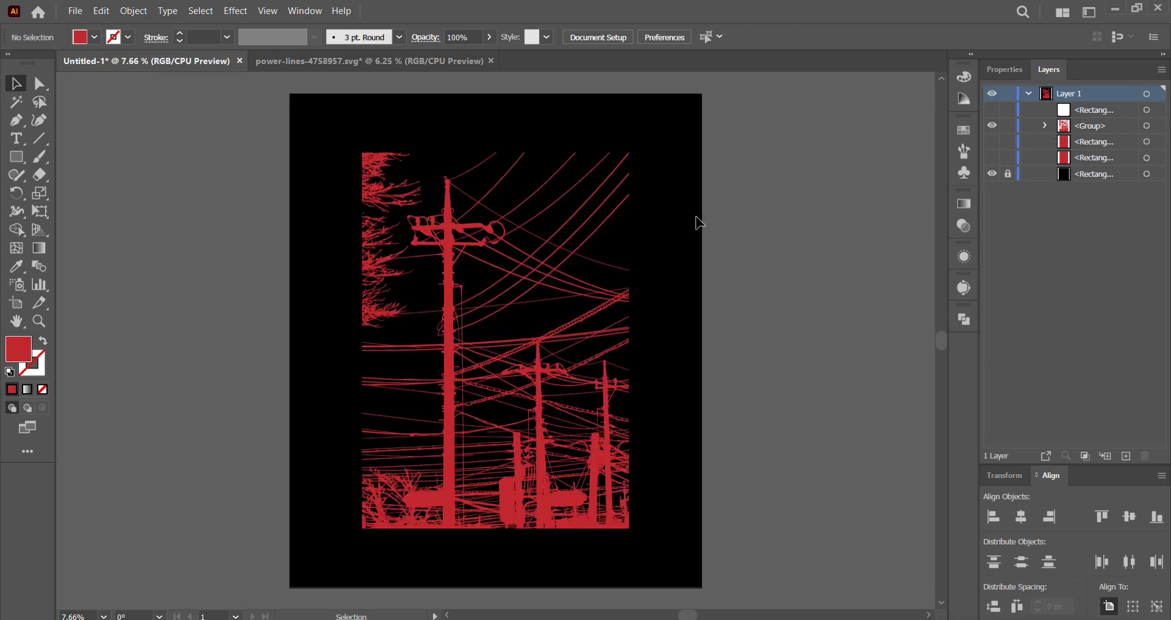
# Show the hidden white rectangle above the power lines and fill it with the same dark red.
pyautogui.click(988, 111)
pyautogui.click(1148, 111)
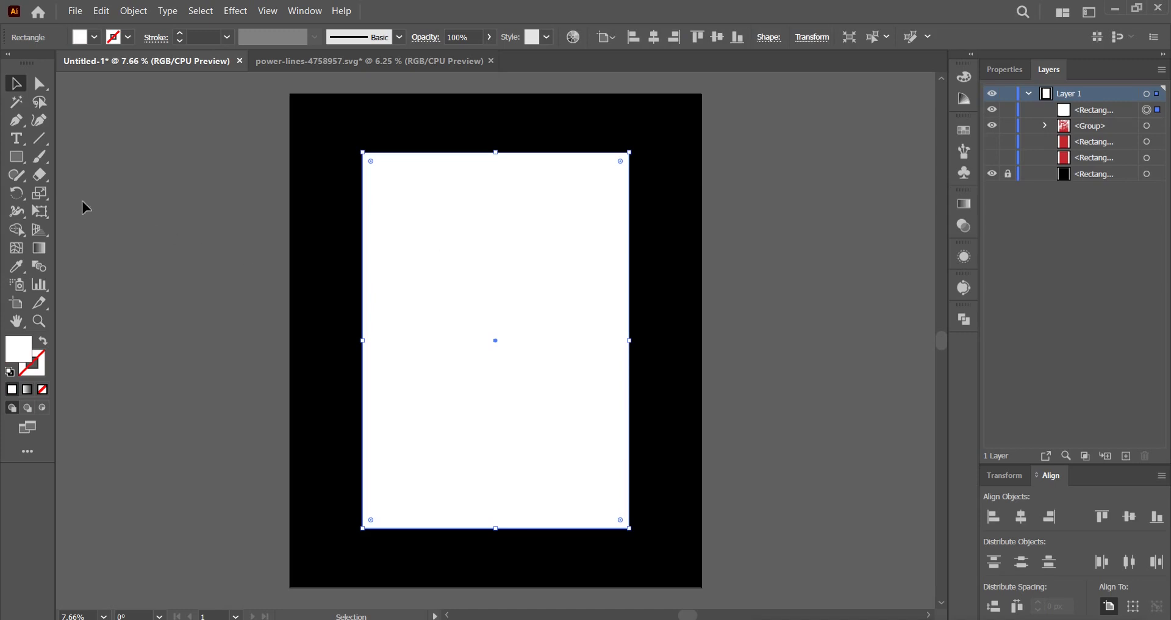
pyautogui.click(97, 38)
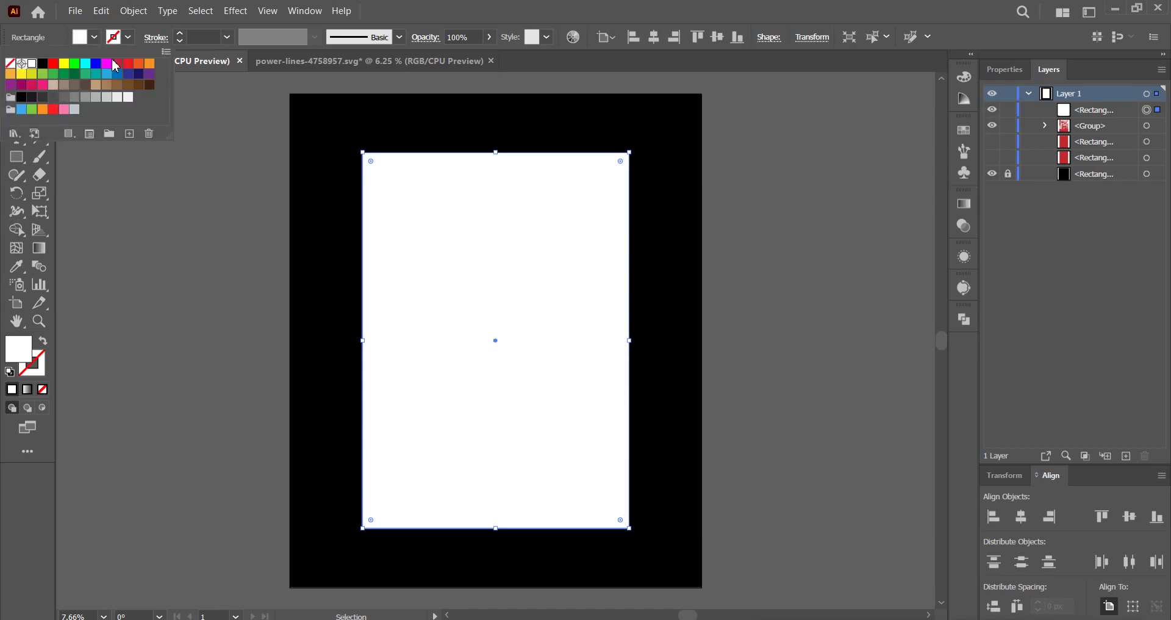
pyautogui.click(117, 64)
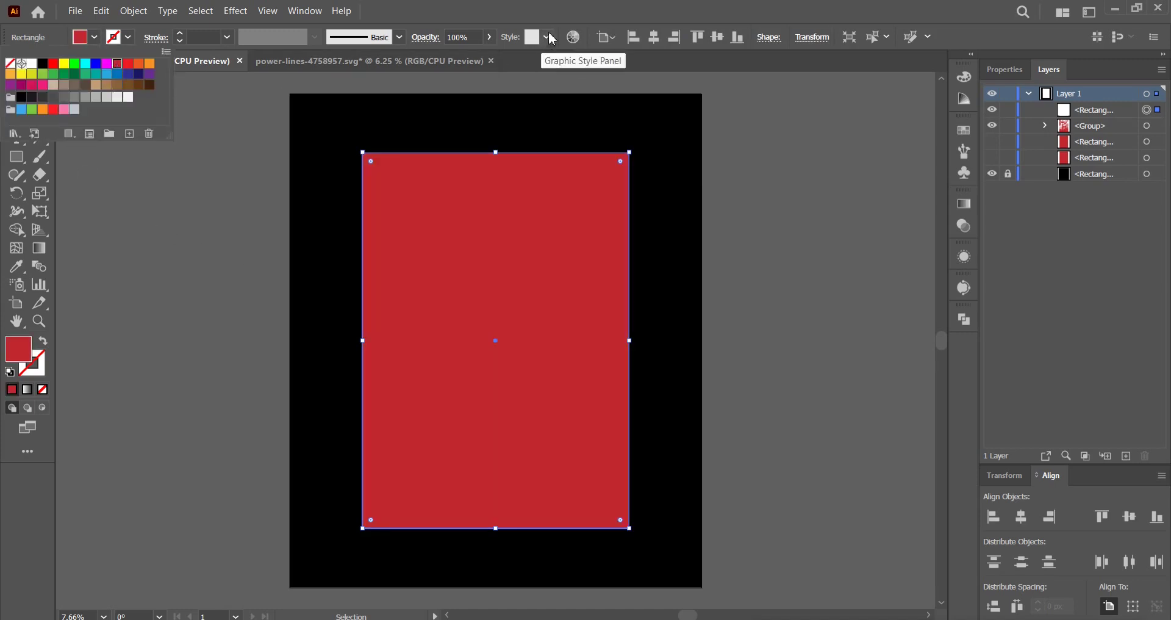
pyautogui.click(760, 112)
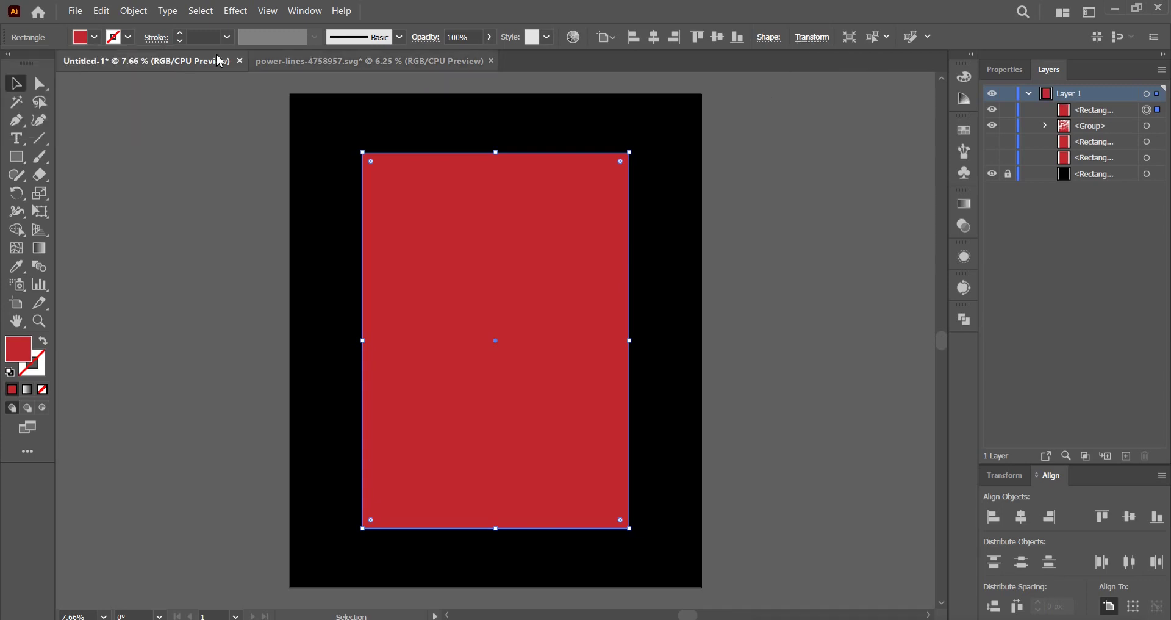
# Paste a copy of the red rectangle in place above the original and hide the upper copy.
pyautogui.click(103, 12)
pyautogui.click(130, 83)
pyautogui.click(102, 12)
pyautogui.click(125, 98)
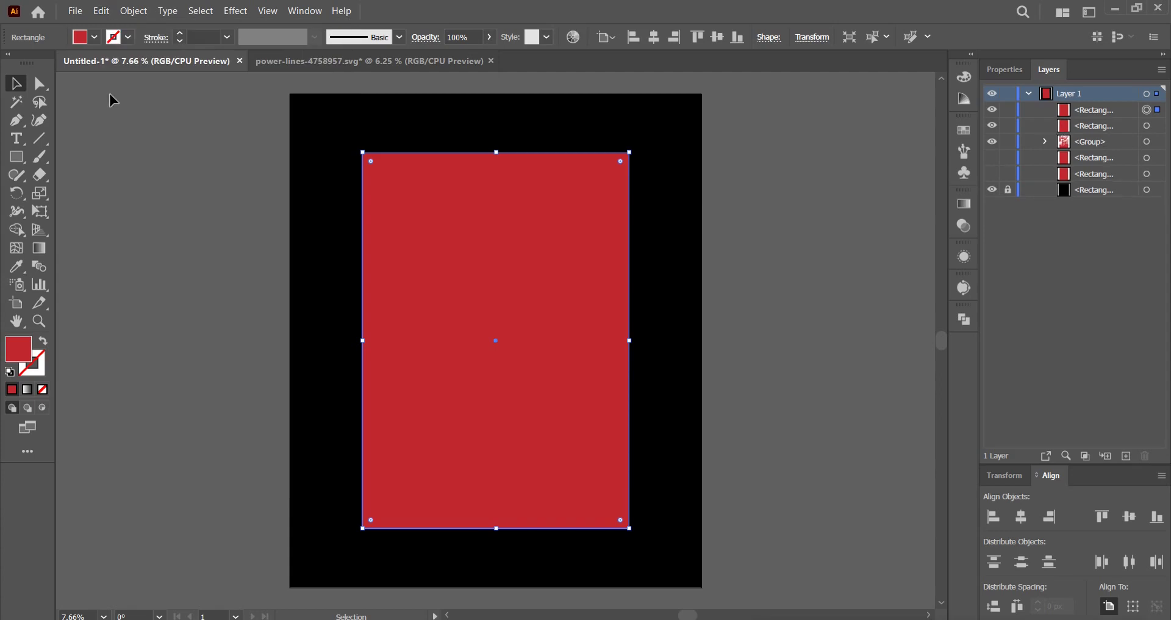
pyautogui.click(992, 110)
# Swap the fill and stroke of the visible red rectangle and align its stroke to the outside.
pyautogui.click(1147, 126)
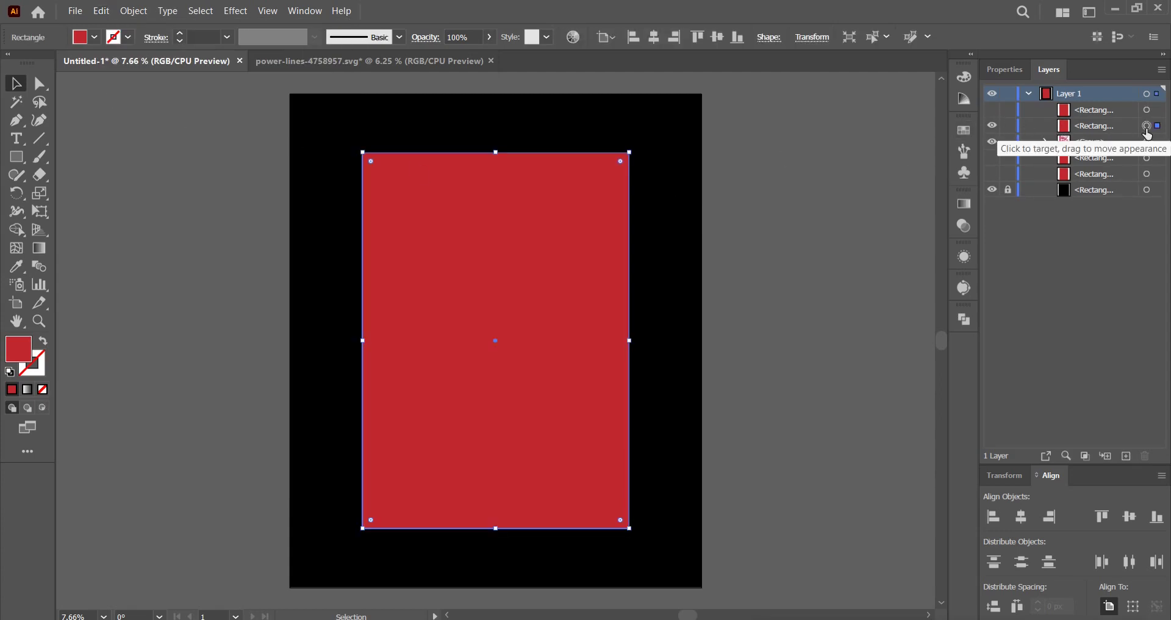
pyautogui.click(41, 342)
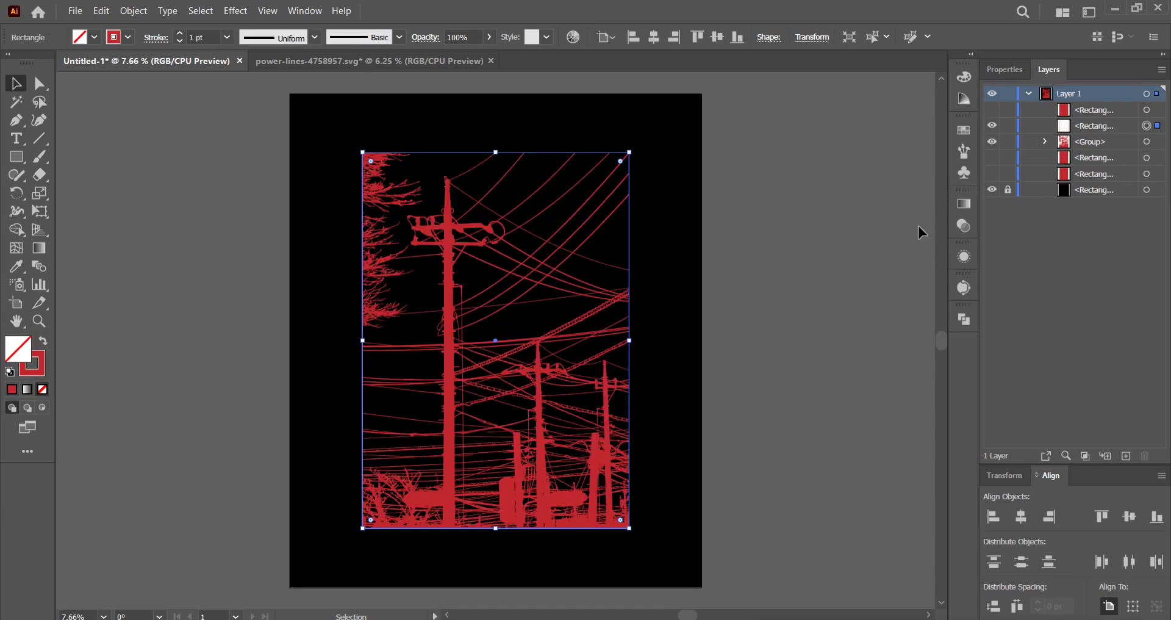
pyautogui.click(1006, 70)
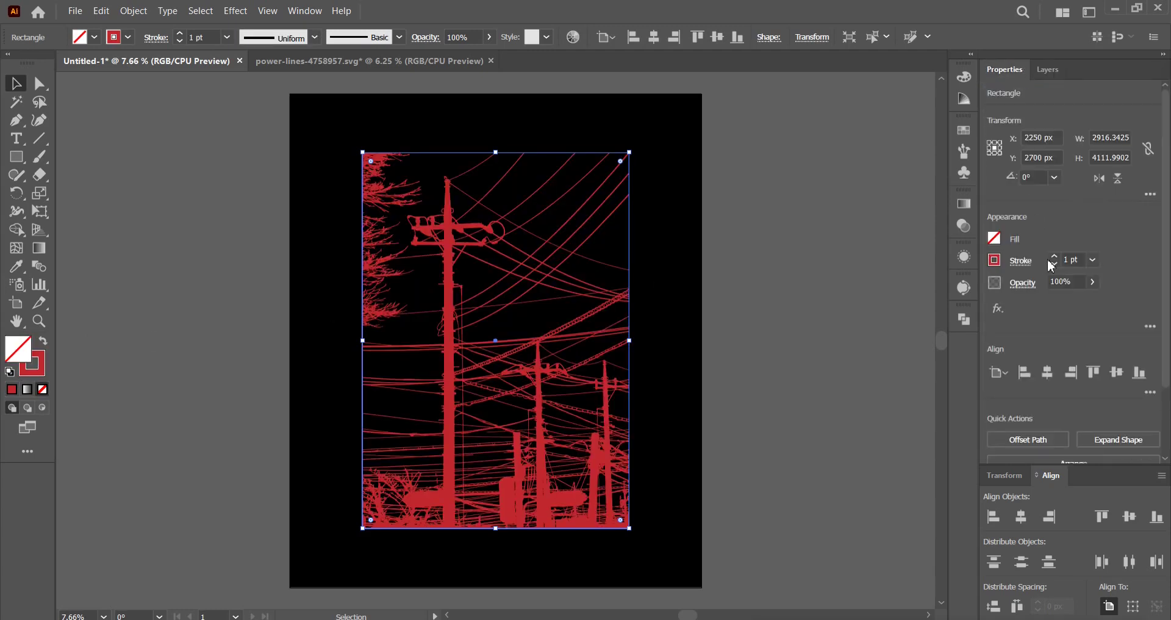
pyautogui.click(1023, 261)
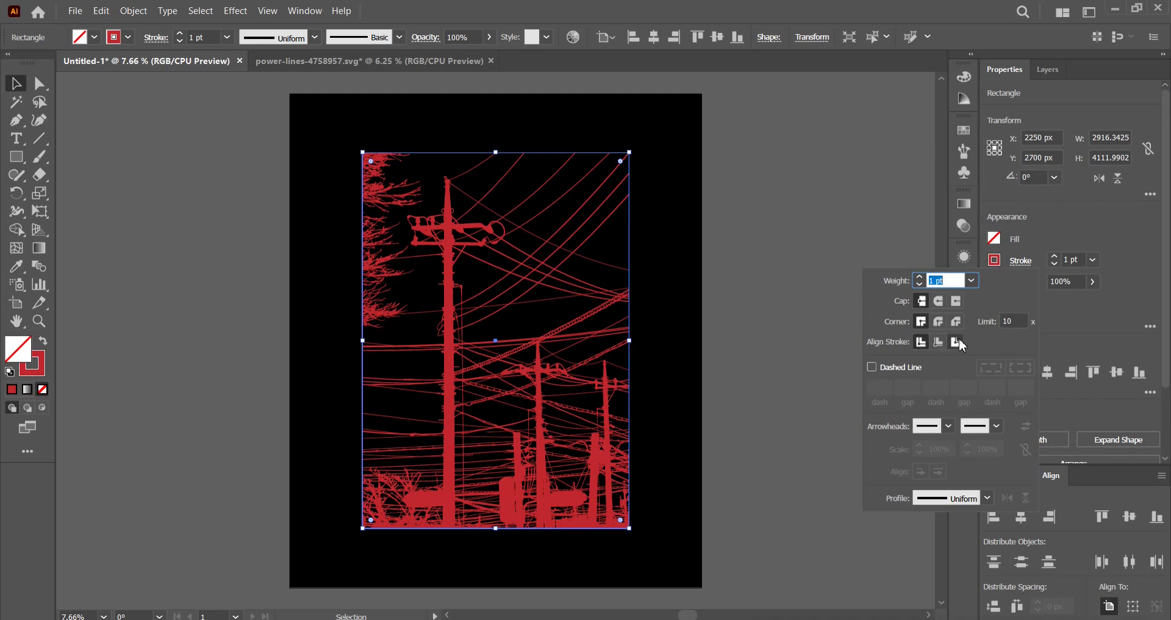
pyautogui.click(956, 342)
# Set the rectangle's stroke weight to 30 pt and expand its appearance into a red frame shape.
pyautogui.click(1071, 248)
pyautogui.click(1082, 260)
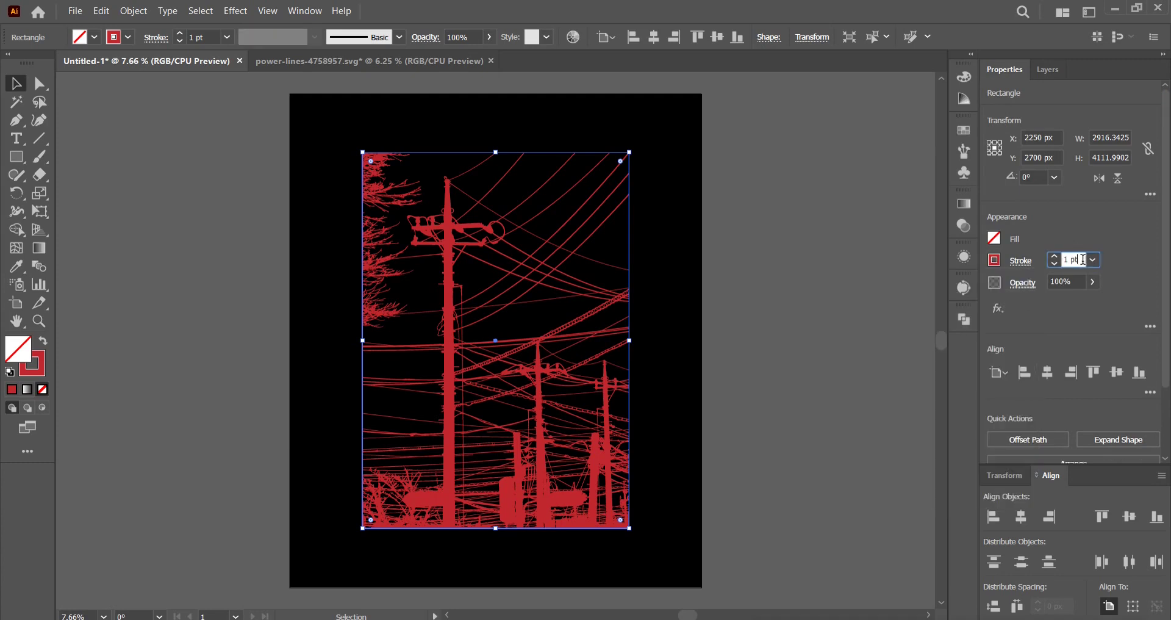
pyautogui.write('20')
pyautogui.press('Return')
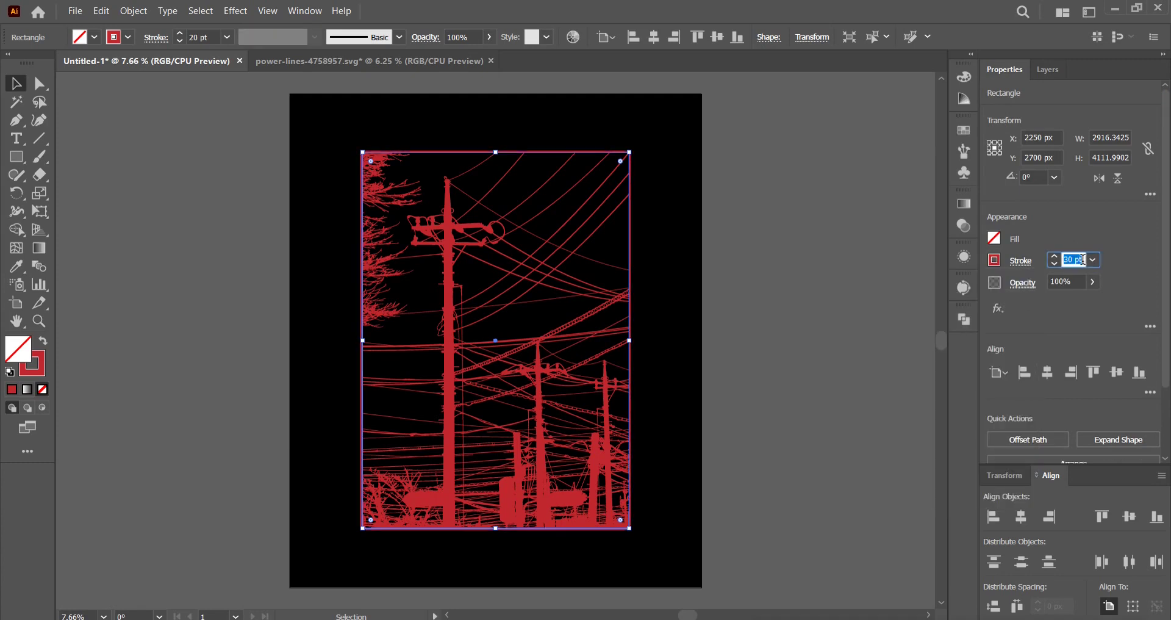
pyautogui.click(1098, 242)
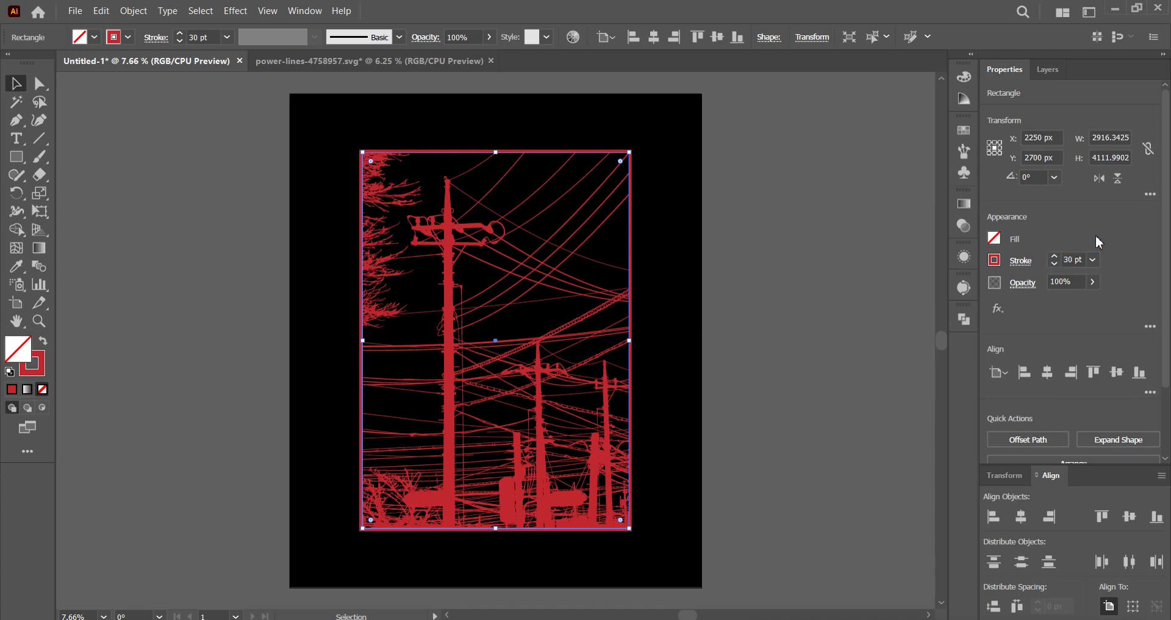
pyautogui.click(134, 12)
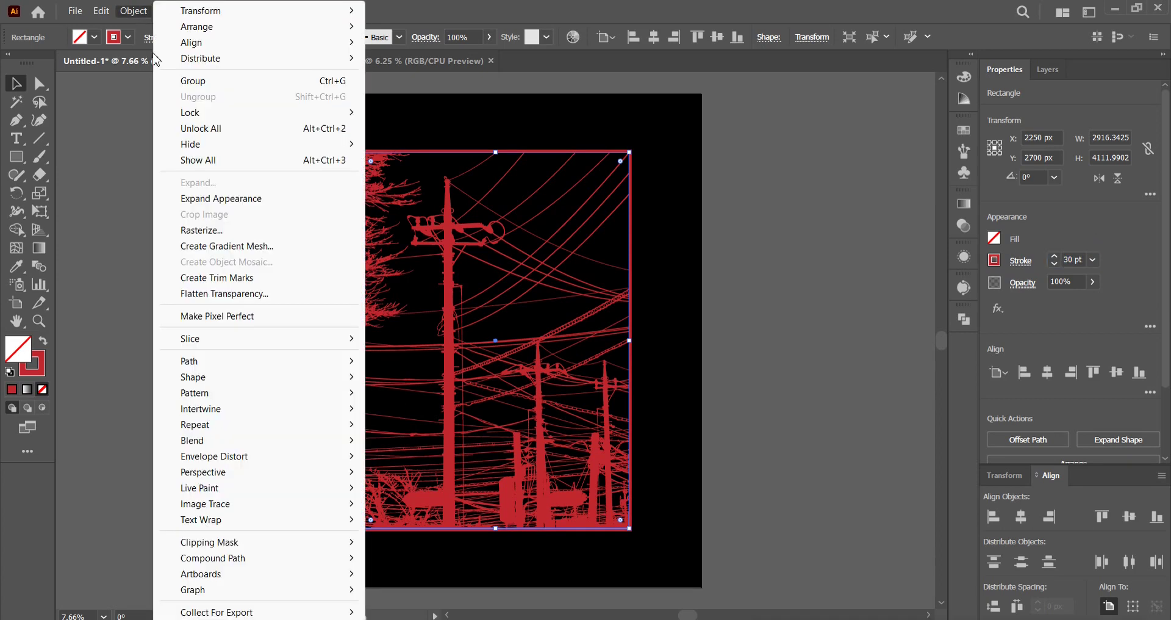
pyautogui.click(196, 206)
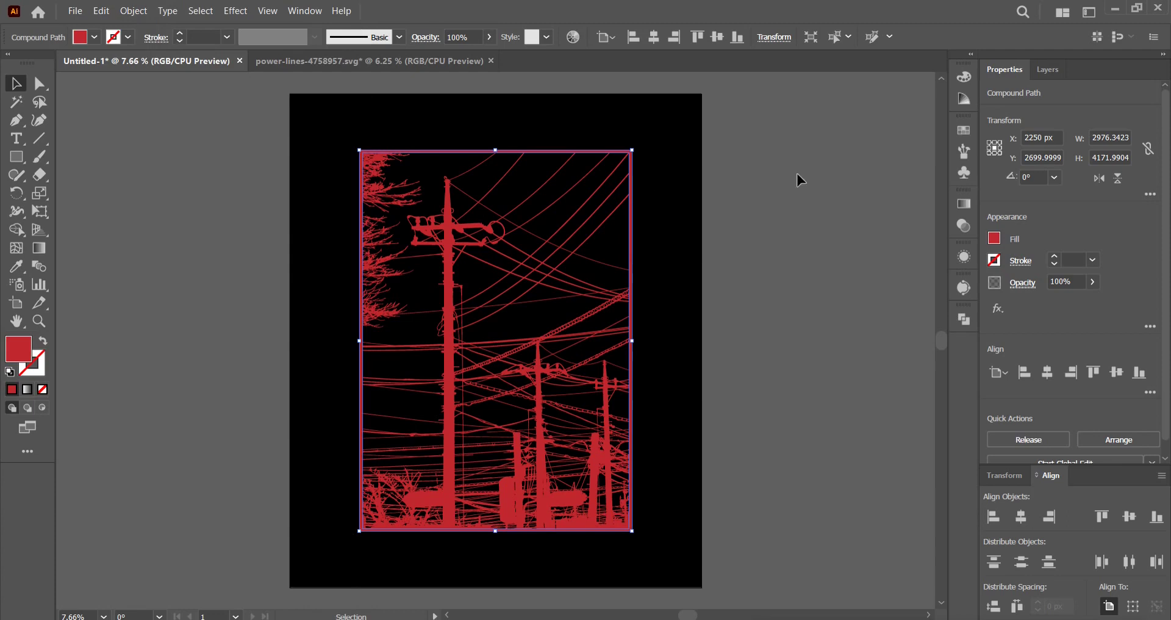
# Lock the red frame and the power lines group, and close the power-lines-4758957.svg document.
pyautogui.click(1048, 69)
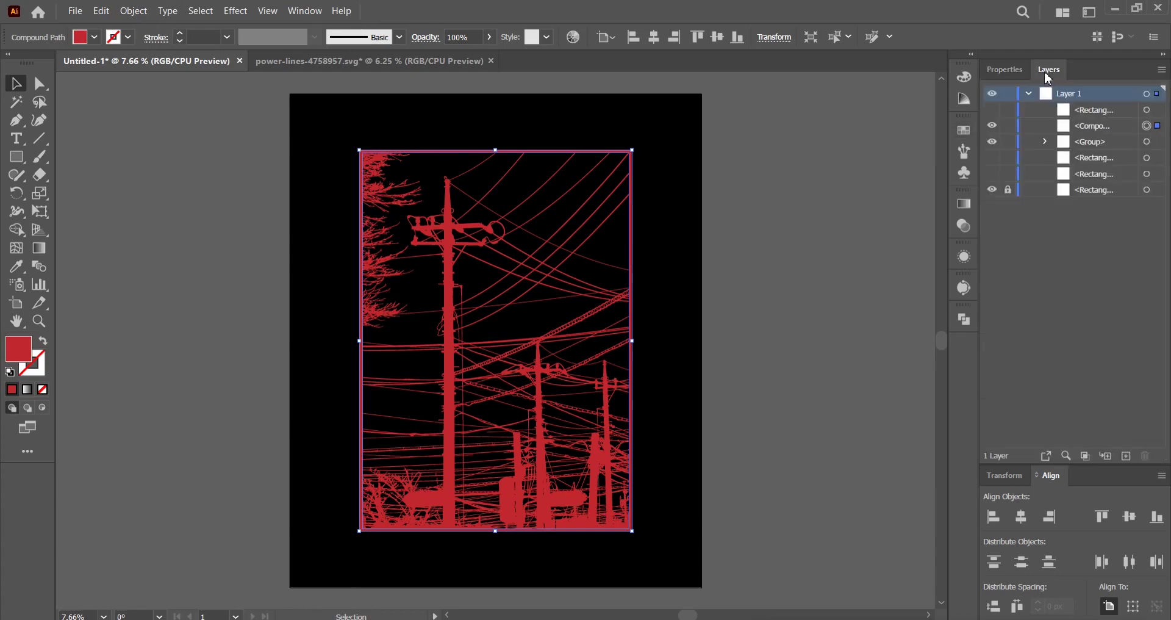
pyautogui.click(1009, 127)
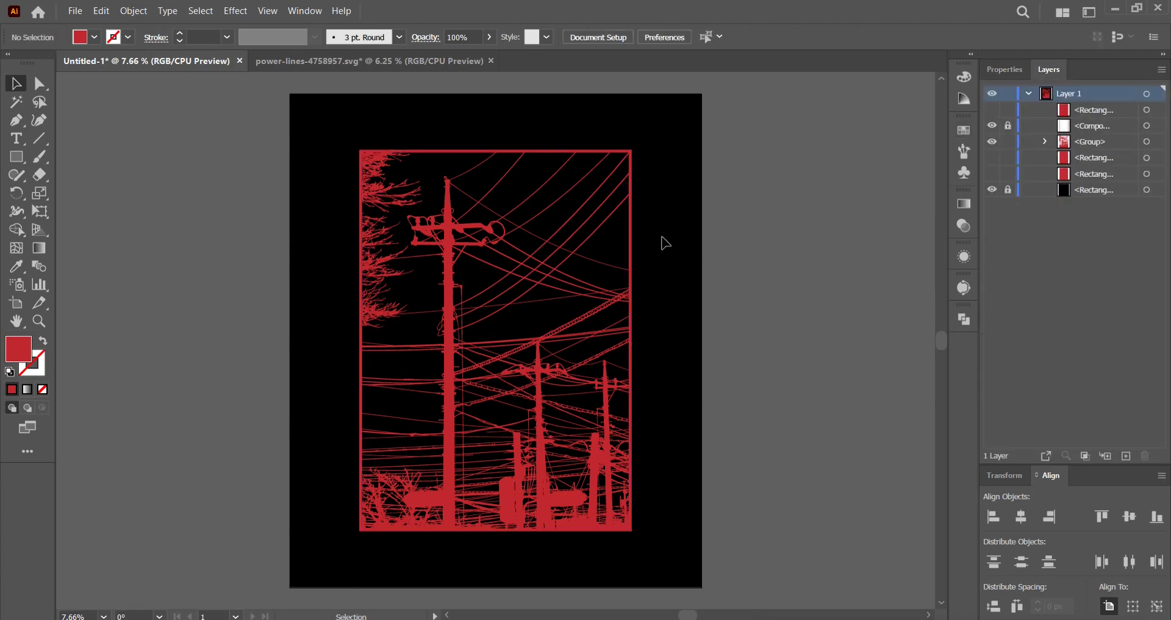
pyautogui.click(1008, 142)
pyautogui.click(490, 61)
pyautogui.click(667, 341)
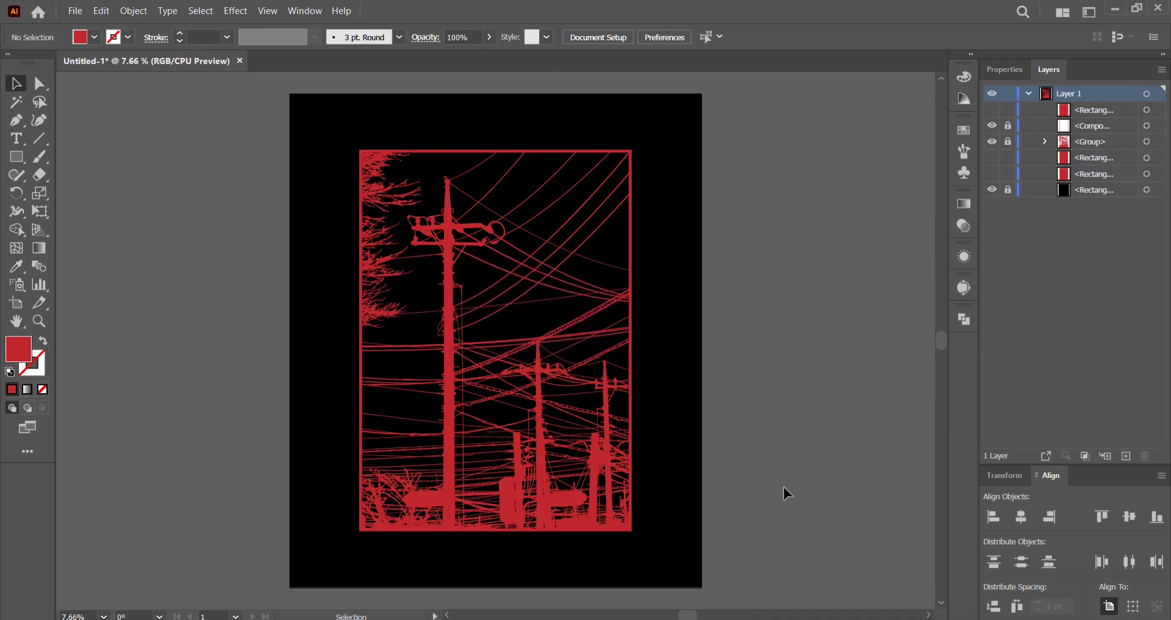
# Place the robotic eagle head image on the canvas beside the artboard and flip it horizontally.
pyautogui.moveTo(1170, 250); pyautogui.dragTo(808, 277)
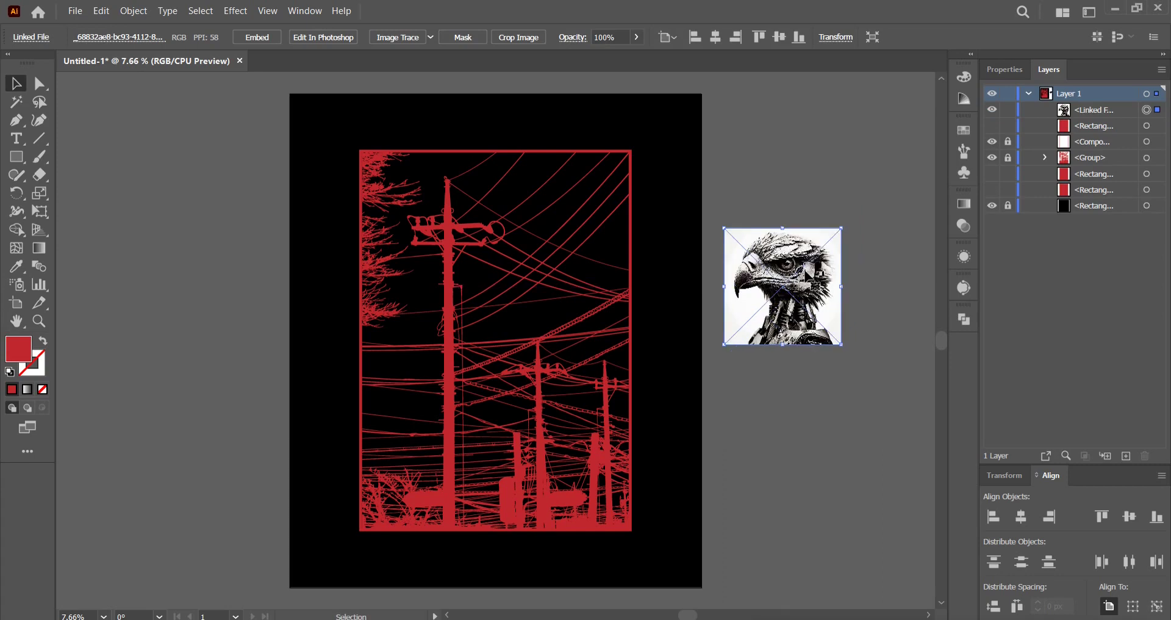
pyautogui.click(1000, 71)
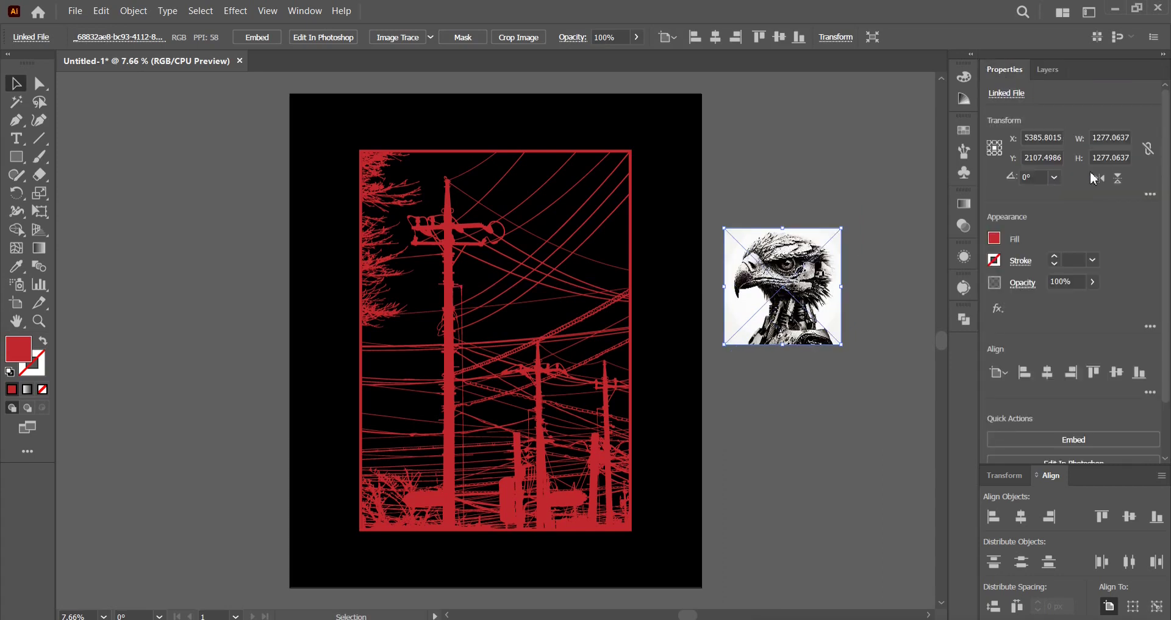
pyautogui.click(1100, 179)
pyautogui.scroll(2, 862, 268)
pyautogui.moveTo(863, 267); pyautogui.dragTo(631, 256)
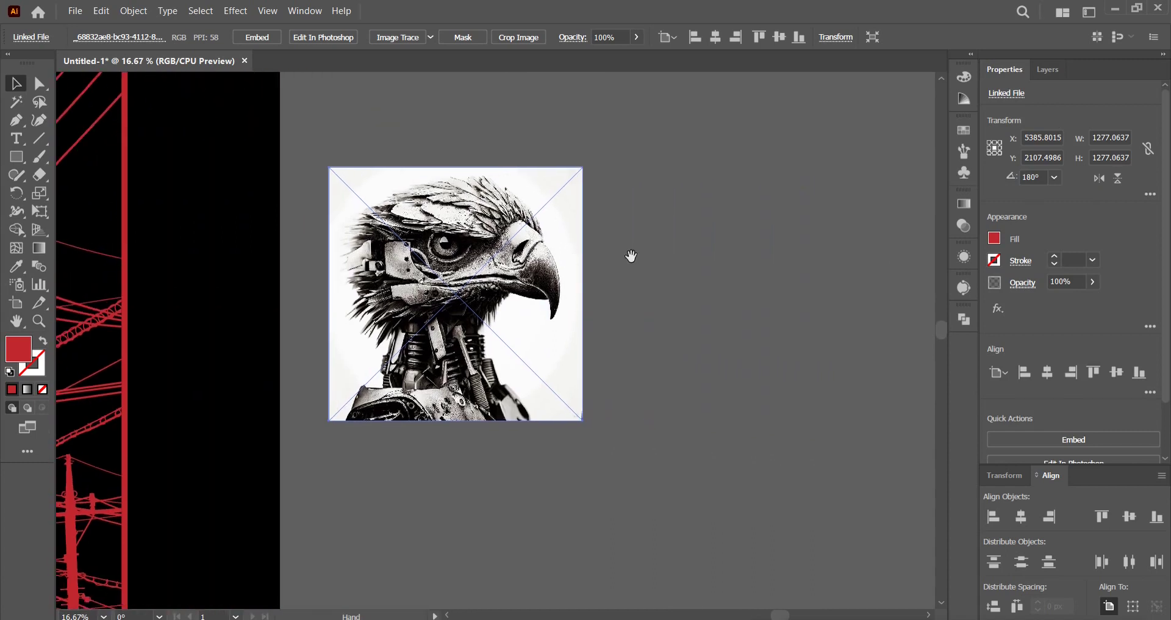
# Trace the eagle image in Black and White mode with threshold 128, paths 86%, corners 75% and noise 1 px.
pyautogui.click(395, 40)
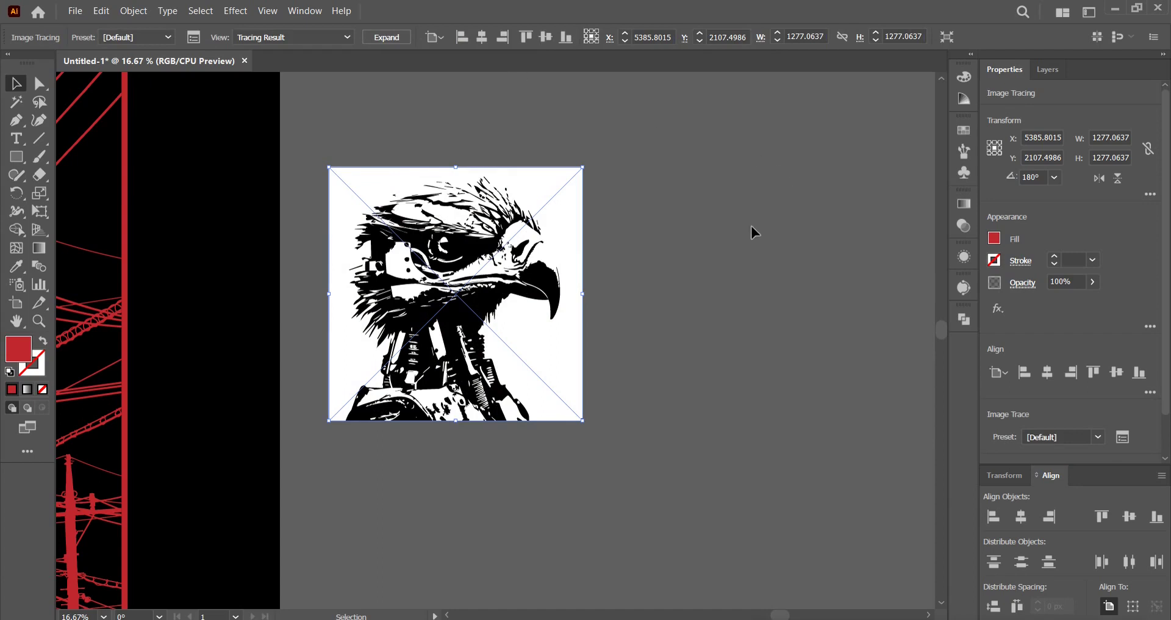
pyautogui.click(962, 289)
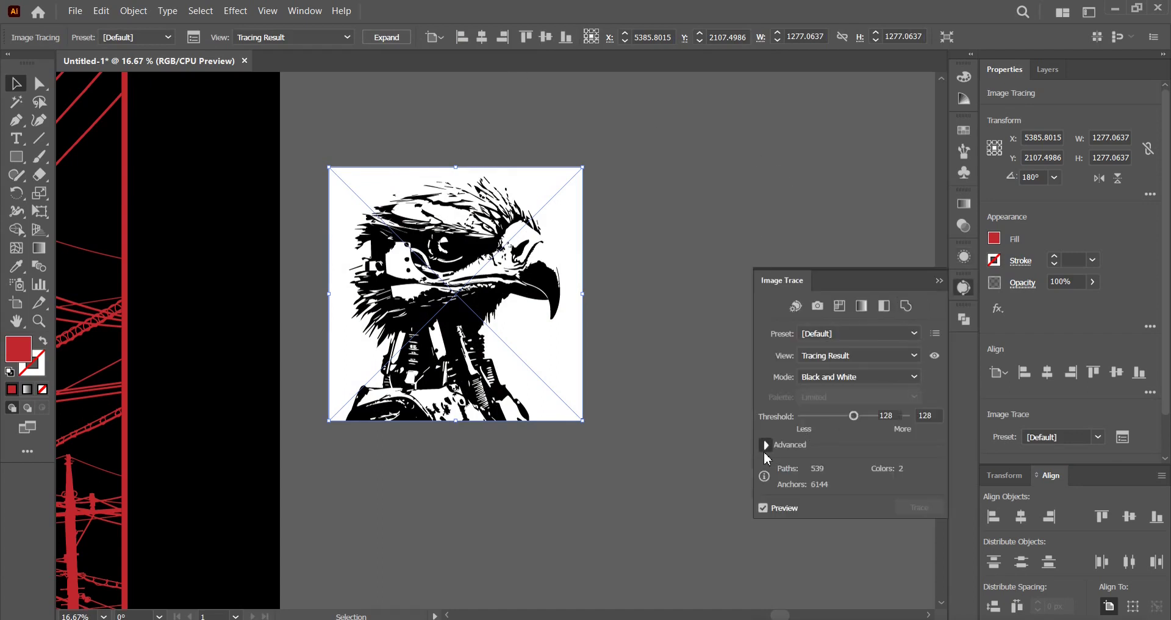
pyautogui.click(764, 451)
pyautogui.click(891, 387)
pyautogui.moveTo(827, 445); pyautogui.dragTo(785, 443)
# Expand the eagle tracing into paths and ungroup them.
pyautogui.click(385, 38)
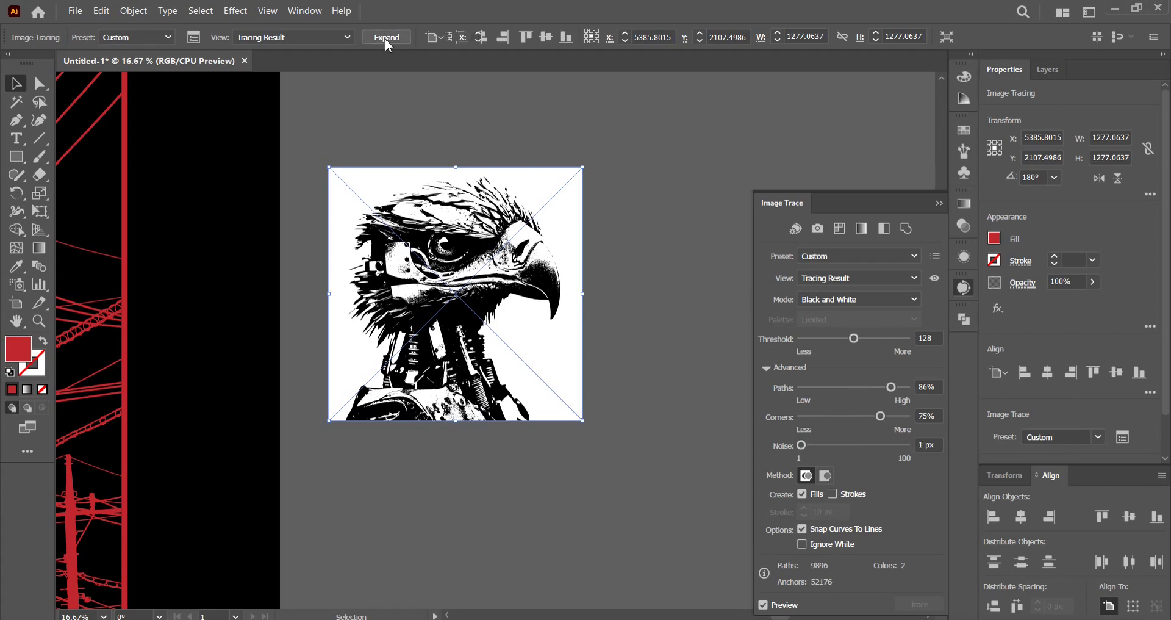
pyautogui.click(973, 288)
pyautogui.rightClick(542, 229)
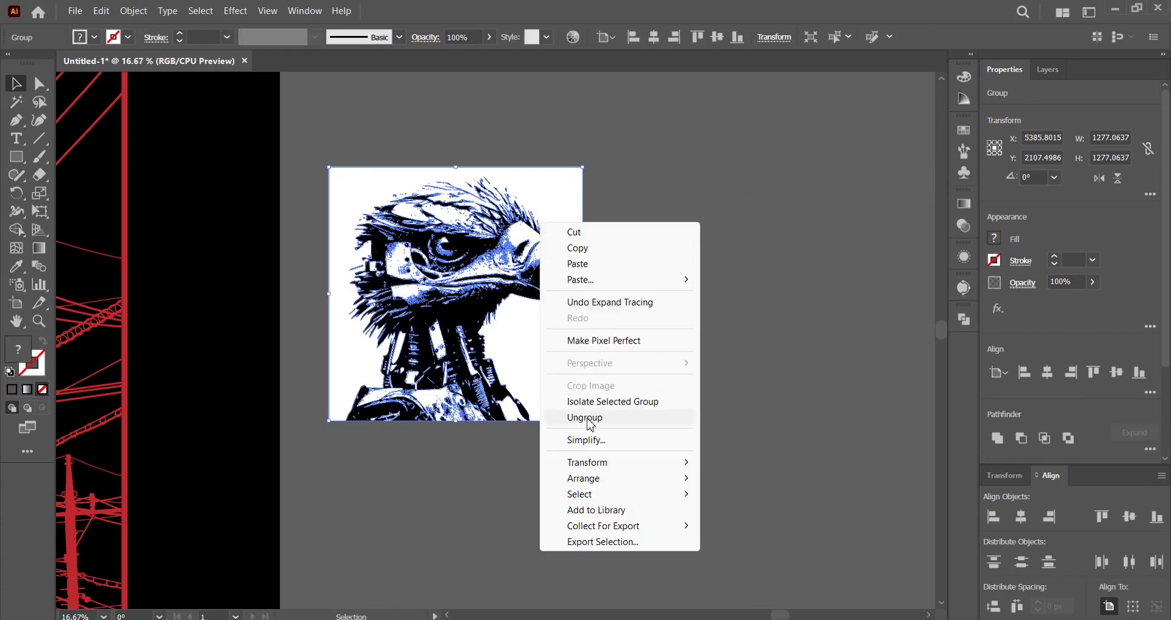
pyautogui.click(657, 417)
pyautogui.click(654, 282)
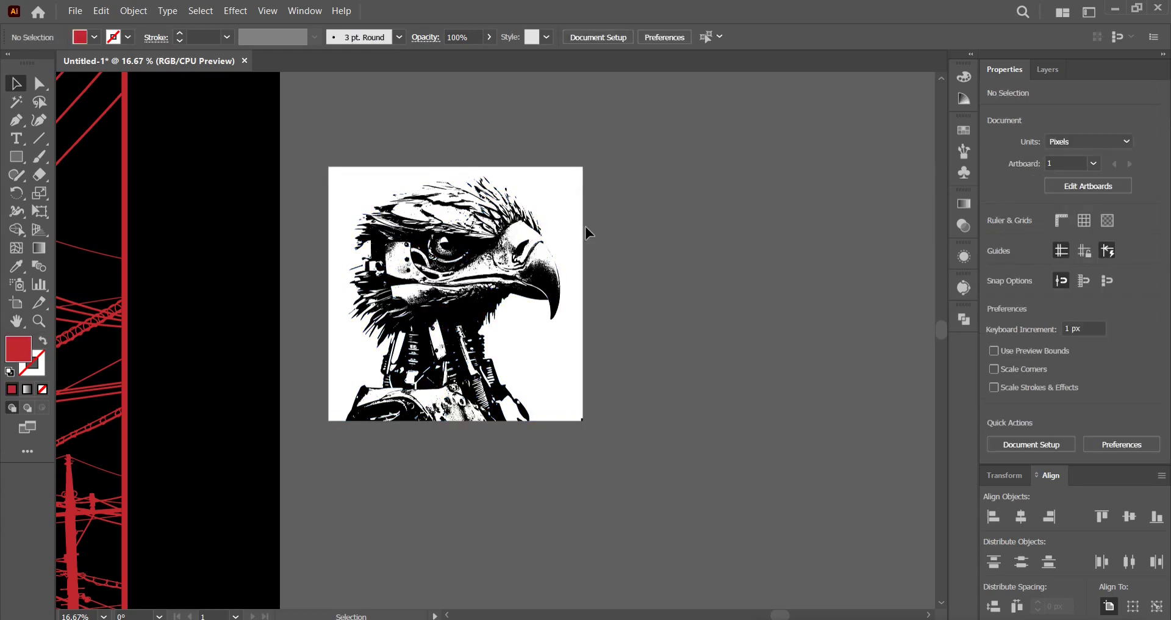
# Delete the eagle's white background compound path and the small stray black path beside its chest.
pyautogui.moveTo(566, 203); pyautogui.dragTo(726, 244)
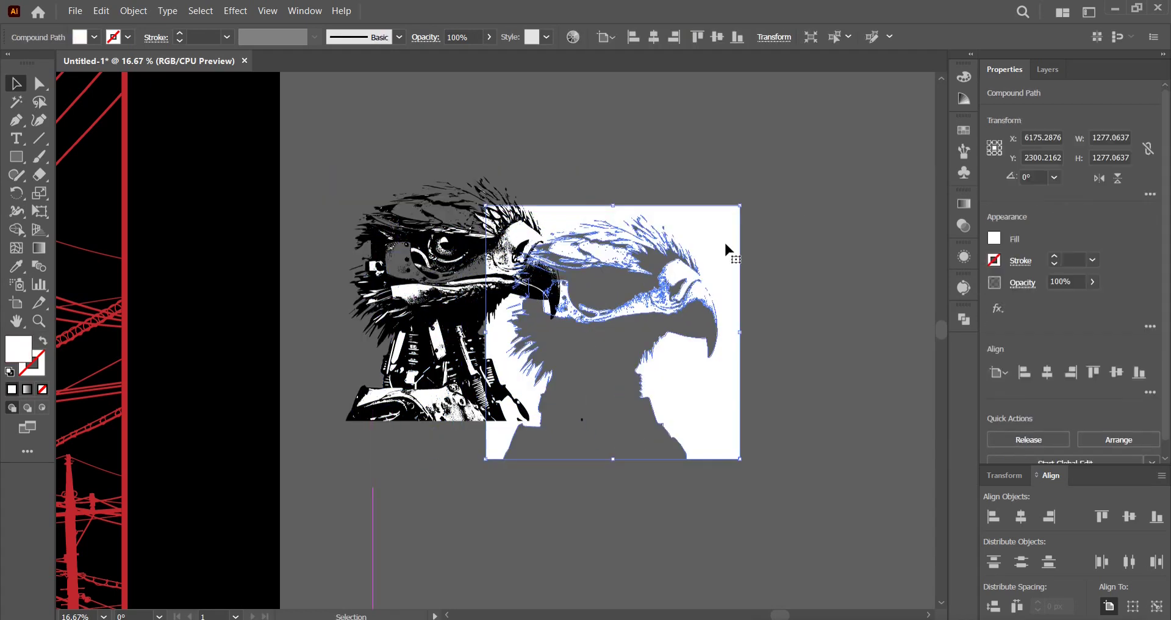
pyautogui.click(101, 10)
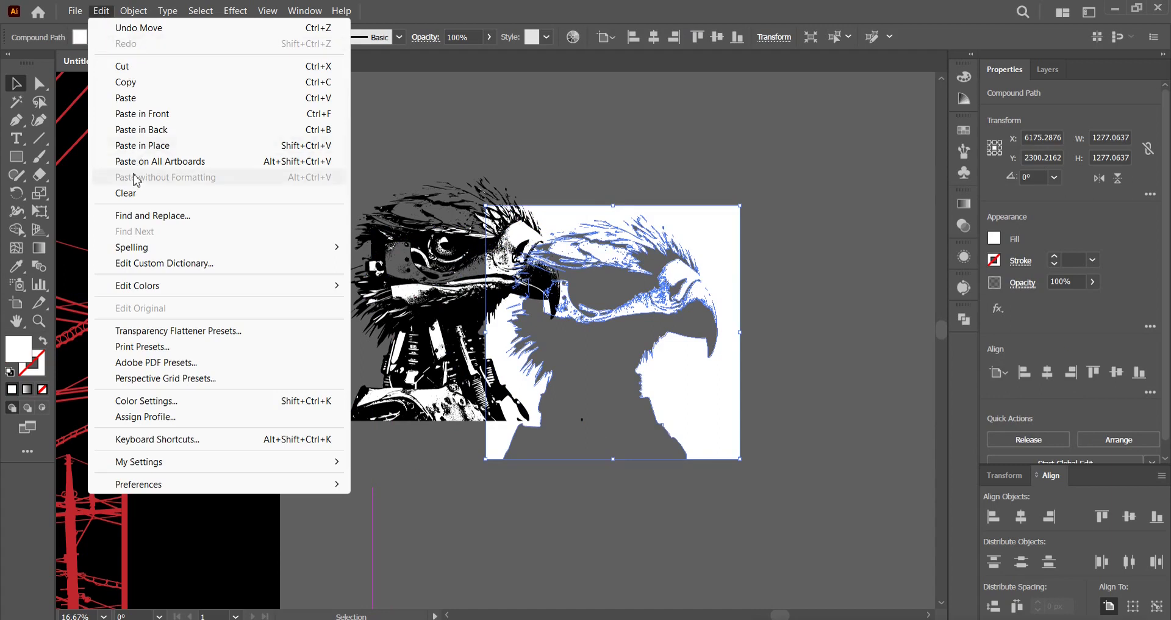
pyautogui.click(126, 193)
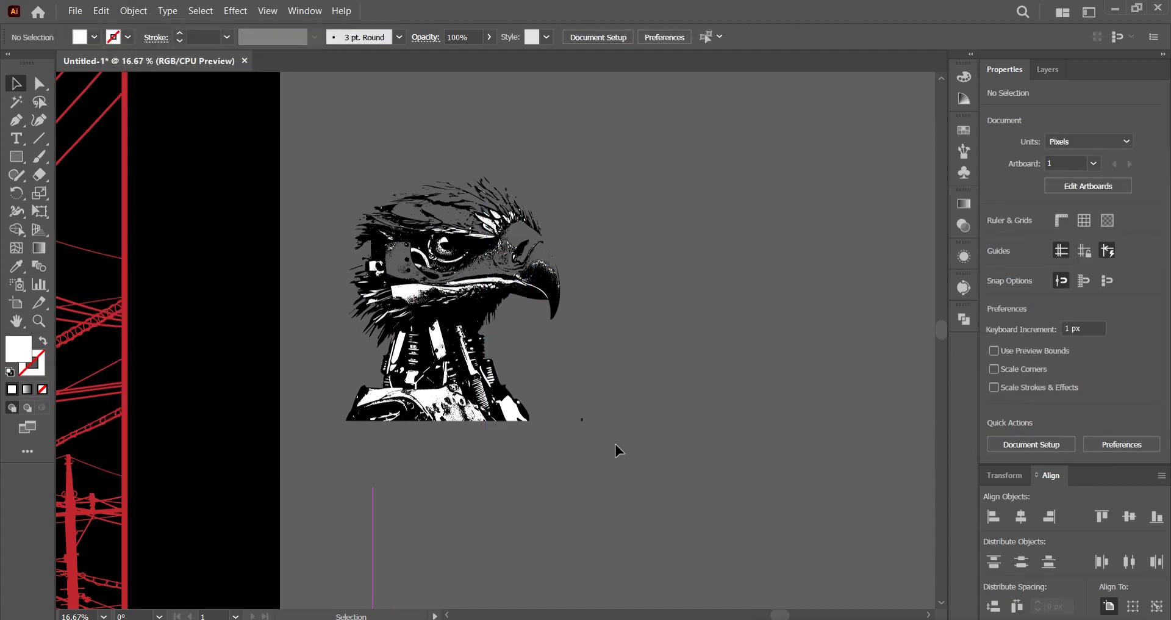
pyautogui.moveTo(578, 393); pyautogui.dragTo(573, 389)
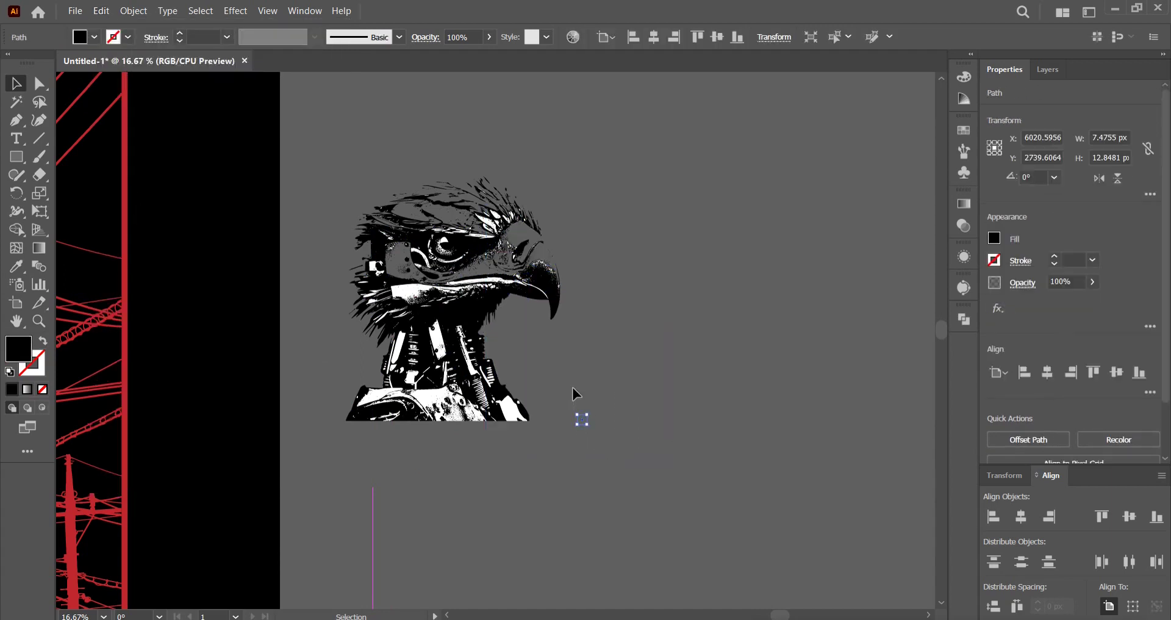
pyautogui.press('Delete')
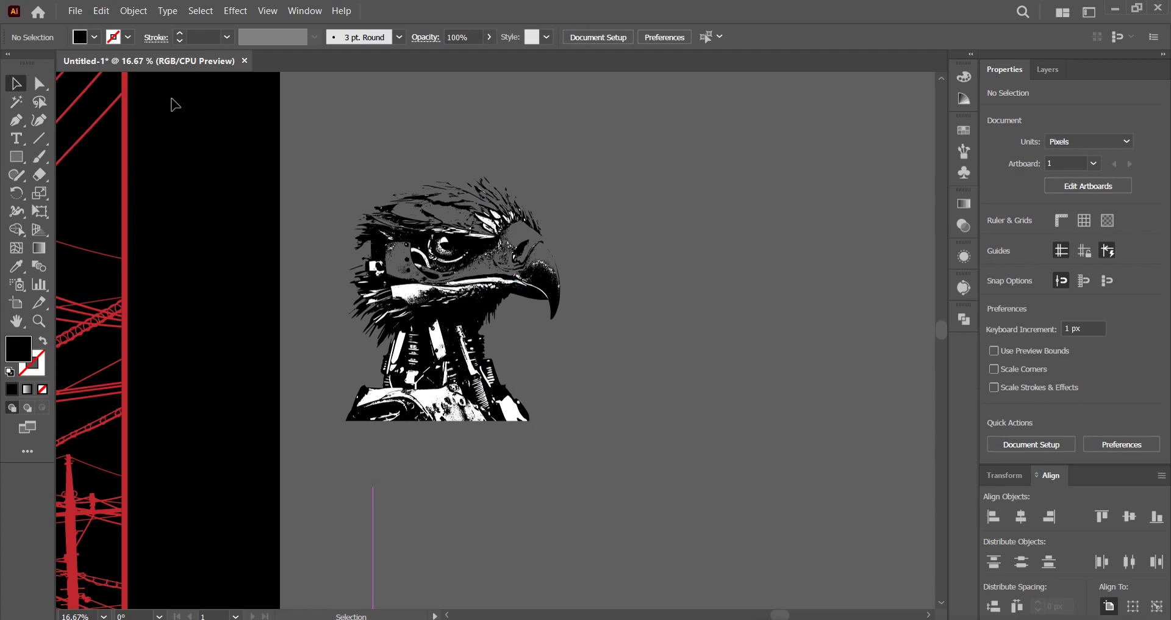
# Set the fill to white and start a Pen tool outline from under the beak, around its front and over the top of the eagle's head.
pyautogui.click(95, 38)
pyautogui.click(32, 65)
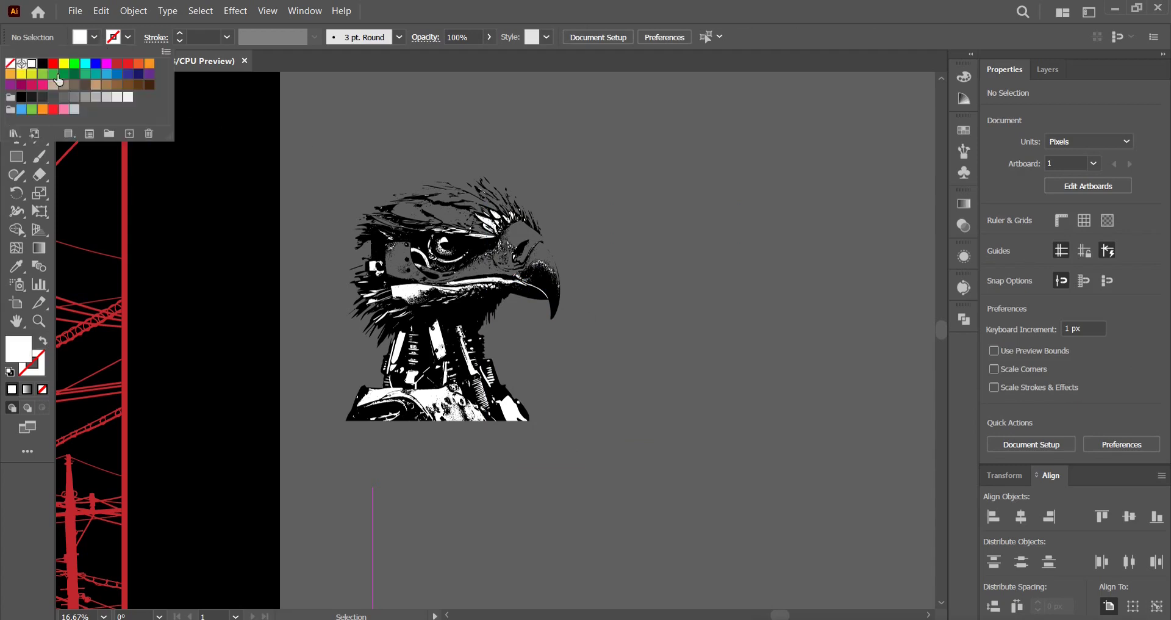
pyautogui.click(325, 140)
pyautogui.click(17, 120)
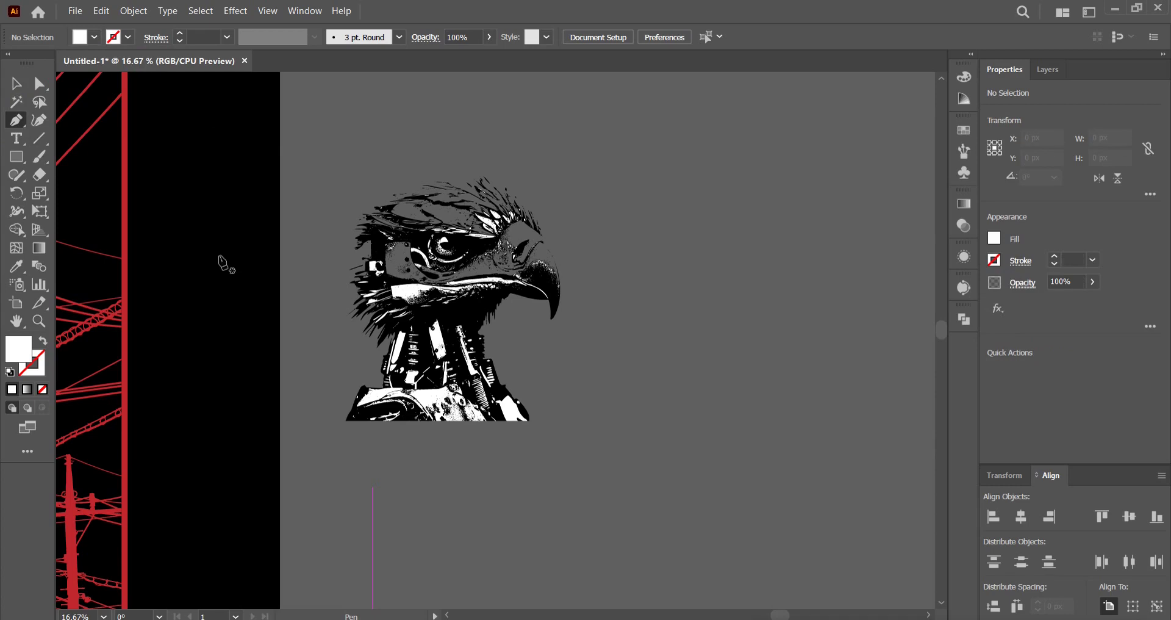
pyautogui.scroll(5, 376, 308)
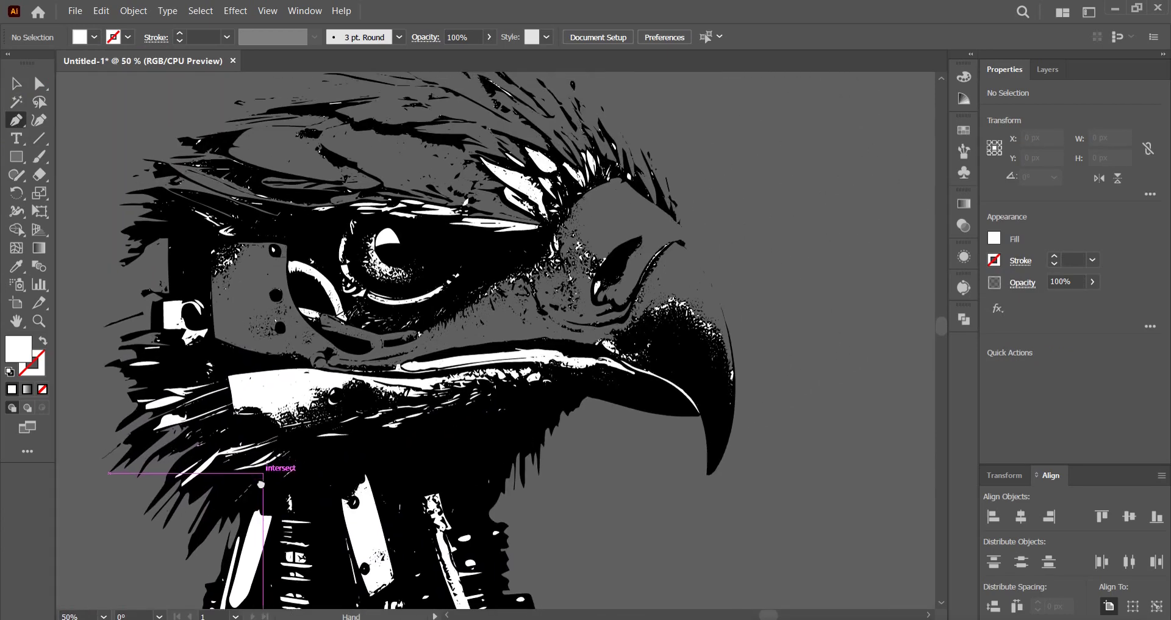
pyautogui.click(574, 429)
pyautogui.click(675, 439)
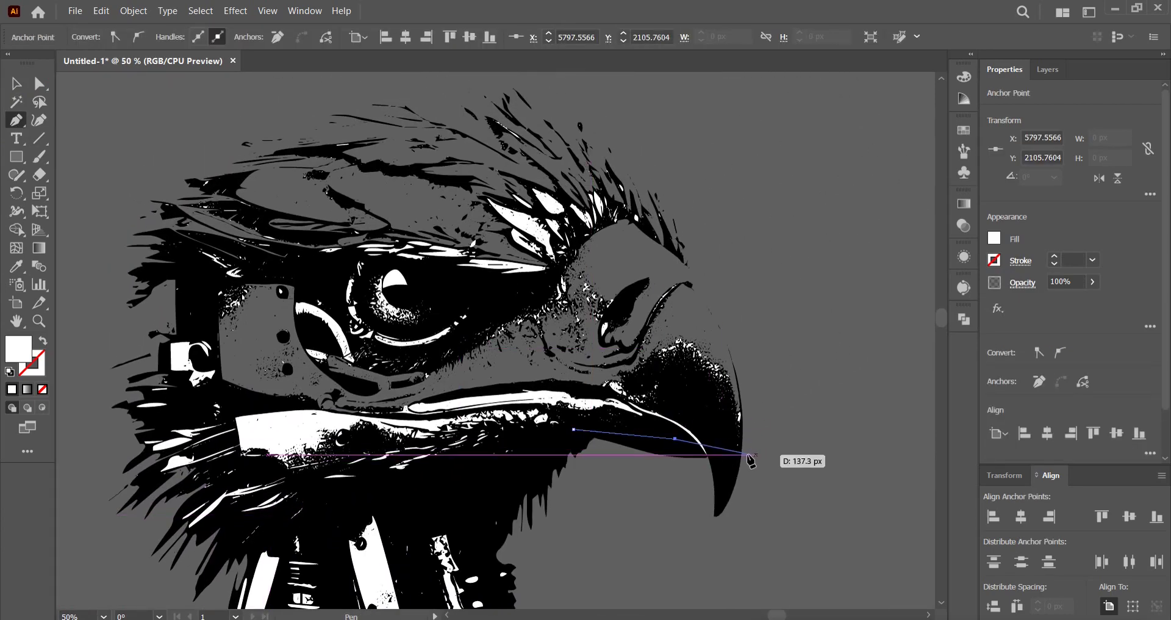
pyautogui.moveTo(694, 284); pyautogui.dragTo(638, 207)
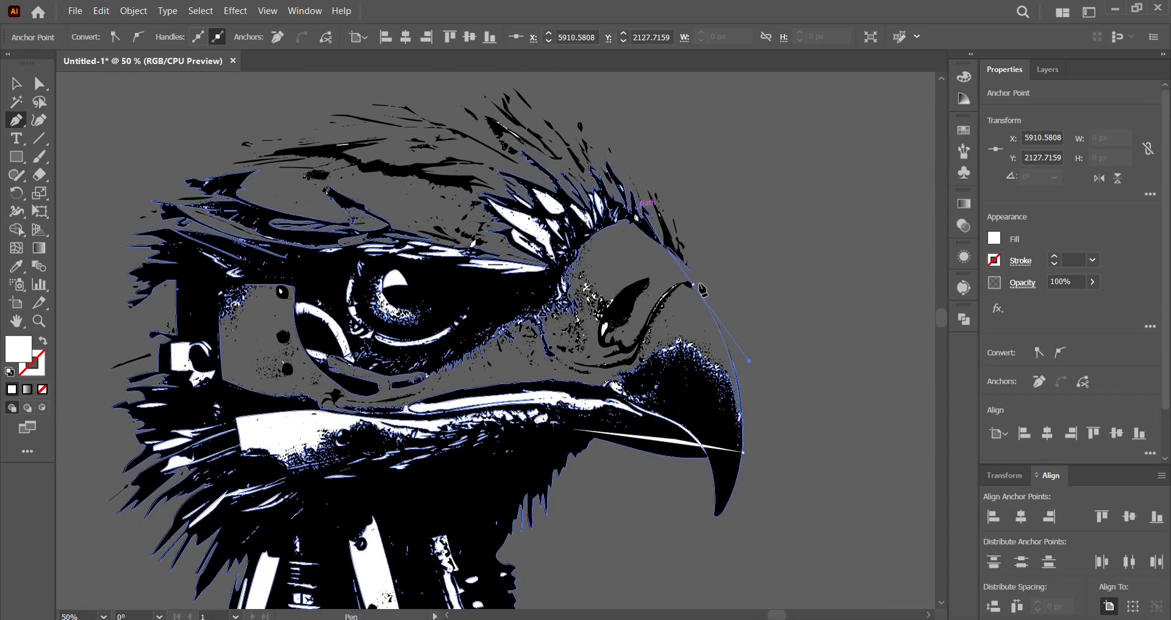
pyautogui.click(694, 284)
pyautogui.moveTo(460, 118); pyautogui.dragTo(289, 107)
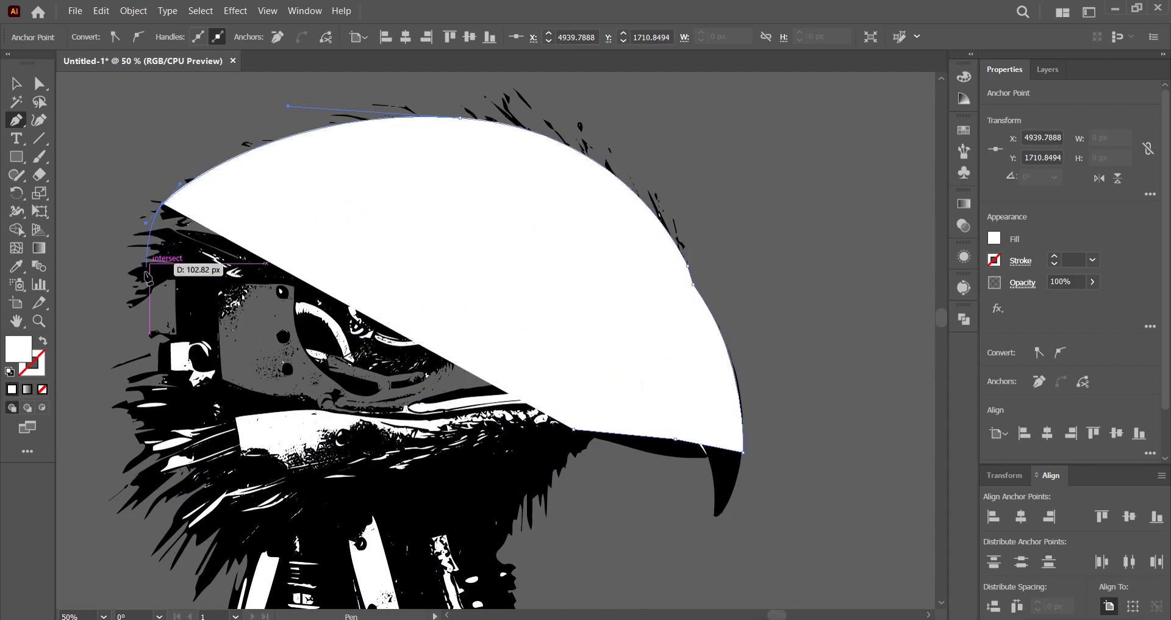
# Continue the white outline down the back of the head and neck to the chest, and close it under the beak.
pyautogui.moveTo(143, 282); pyautogui.dragTo(138, 403)
pyautogui.click(142, 500)
pyautogui.click(199, 577)
pyautogui.moveTo(199, 577); pyautogui.dragTo(353, 228)
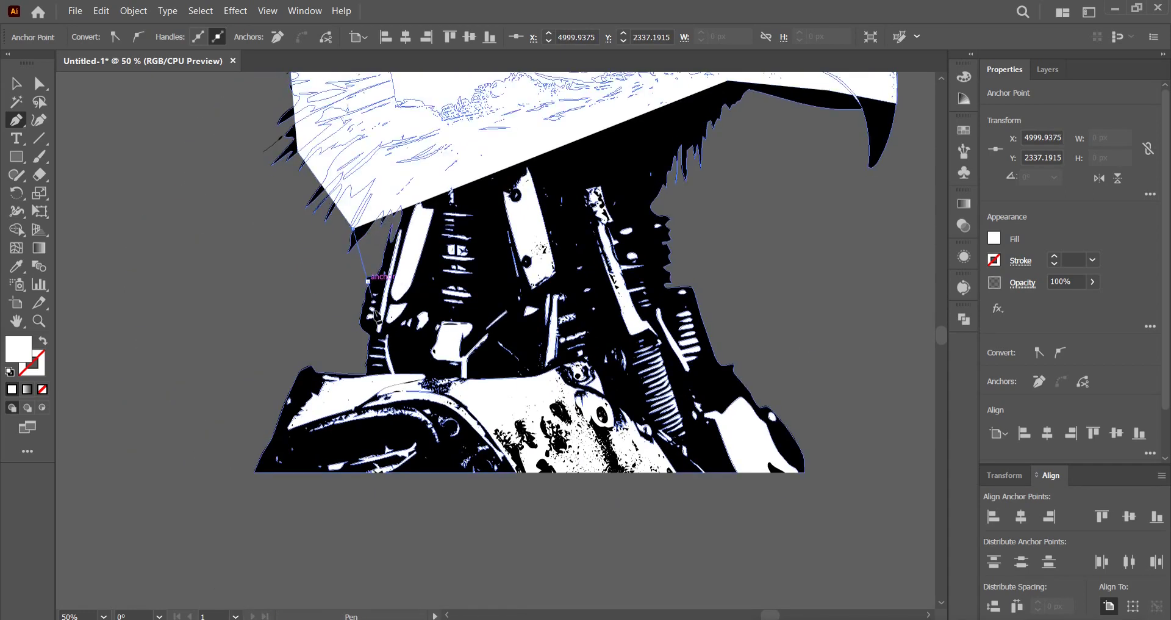
pyautogui.click(368, 282)
pyautogui.click(374, 314)
pyautogui.click(400, 422)
pyautogui.click(535, 373)
pyautogui.click(727, 80)
pyautogui.scroll(1, 735, 165)
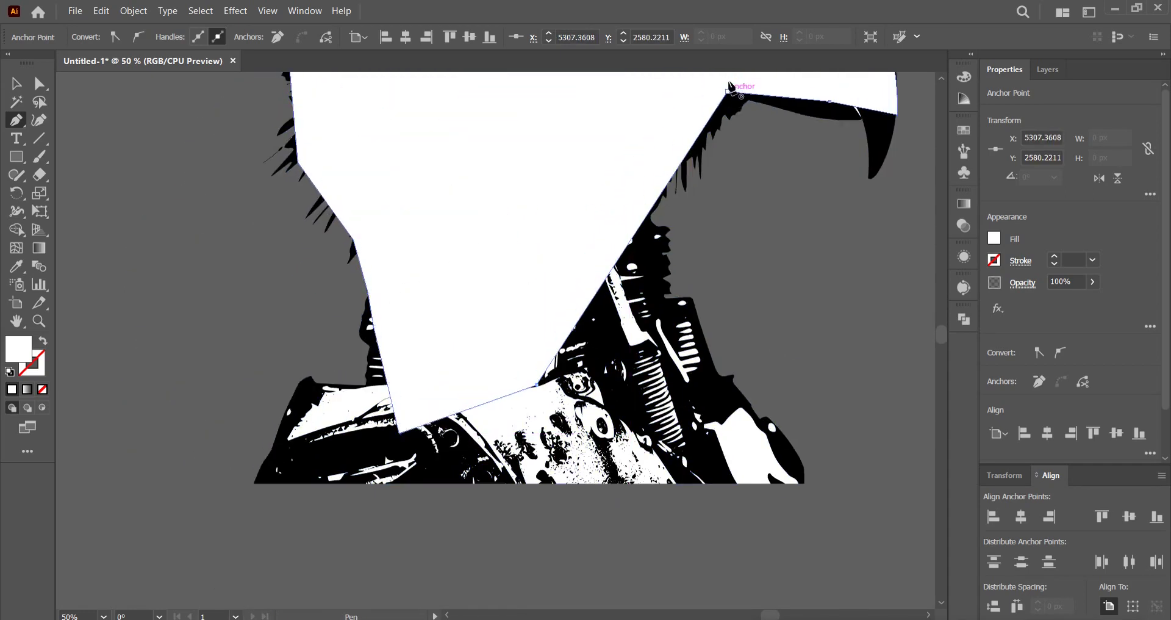
pyautogui.scroll(4, 735, 165)
pyautogui.hscroll(4, 735, 165)
# Send the white head shape to the back of the layer stack and deselect it.
pyautogui.press('v')
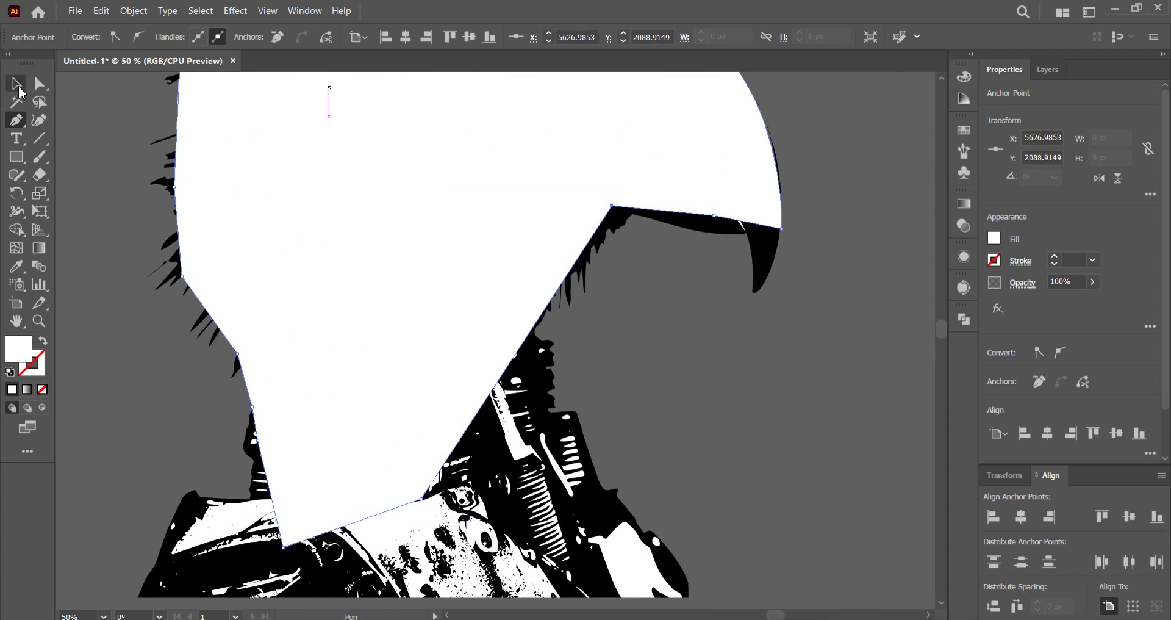
pyautogui.scroll(-2, 758, 215)
pyautogui.moveTo(706, 261); pyautogui.dragTo(676, 234)
pyautogui.click(1060, 72)
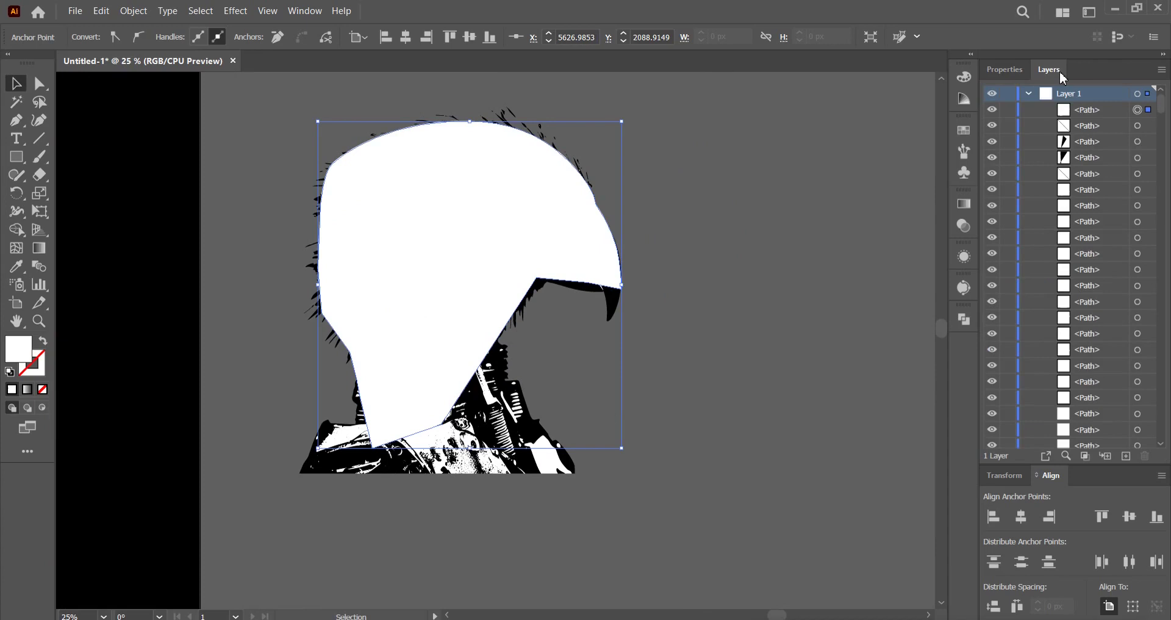
pyautogui.click(1096, 111)
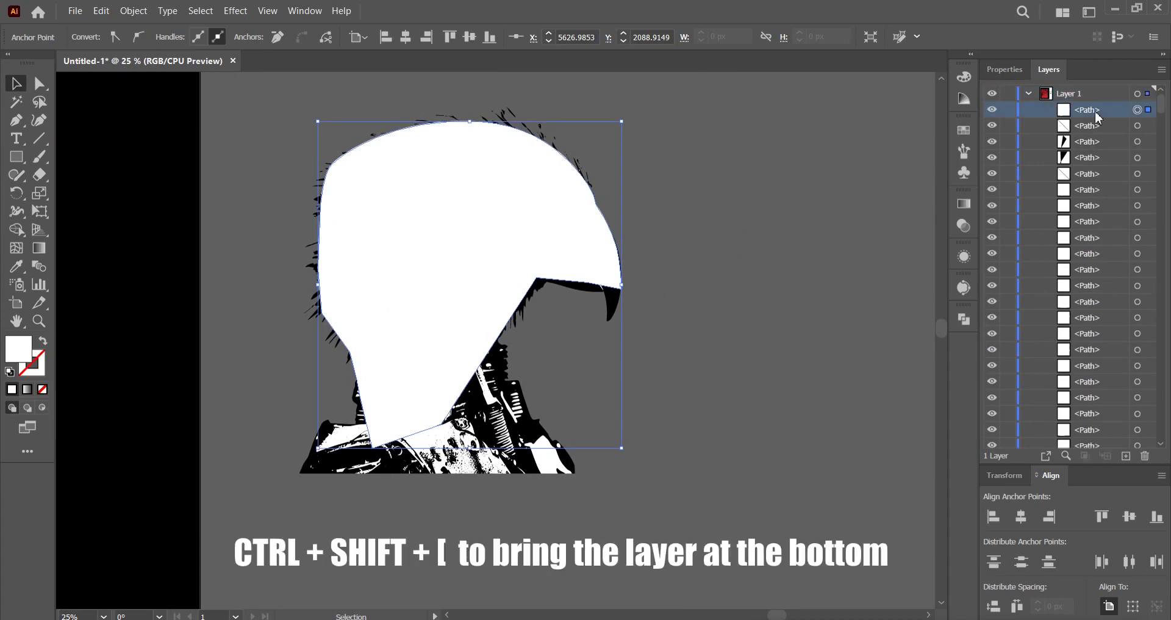
pyautogui.hotkey('ctrl', 'shift', '[')
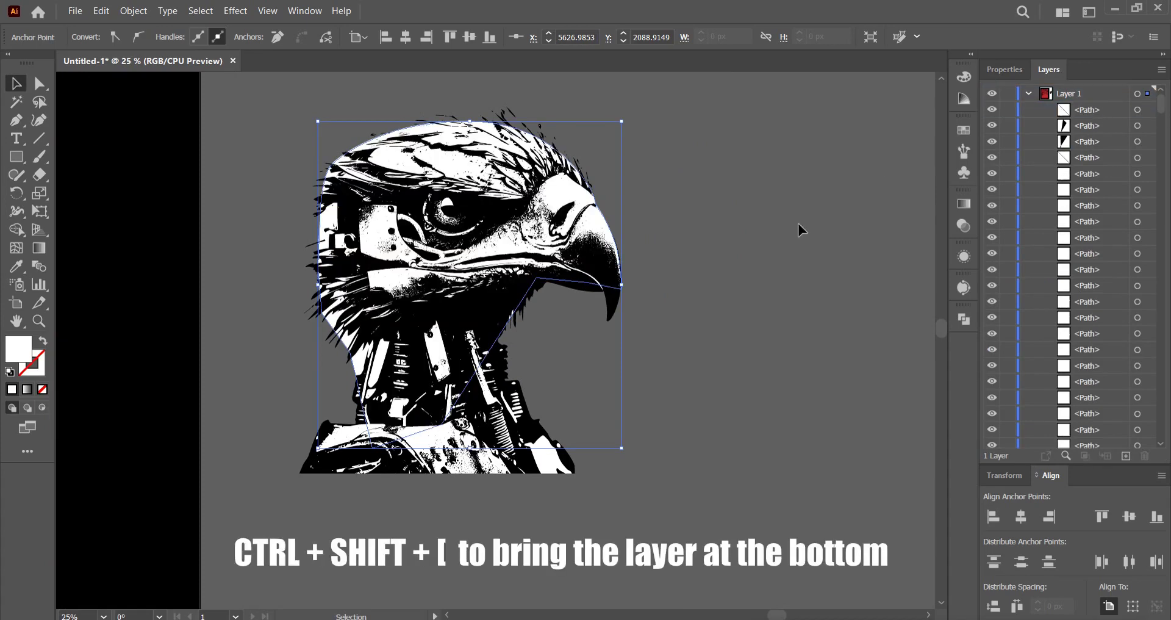
pyautogui.click(632, 468)
# Select the whole eagle with its white backing shape and apply the Divide pathfinder.
pyautogui.moveTo(685, 495); pyautogui.dragTo(253, 99)
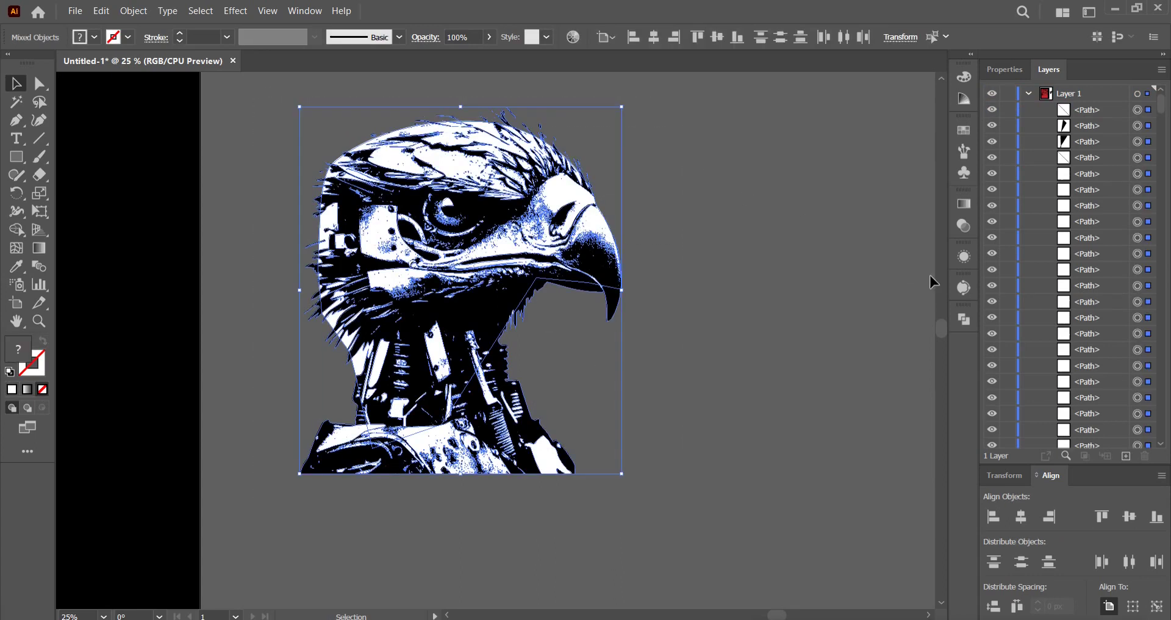
pyautogui.click(964, 319)
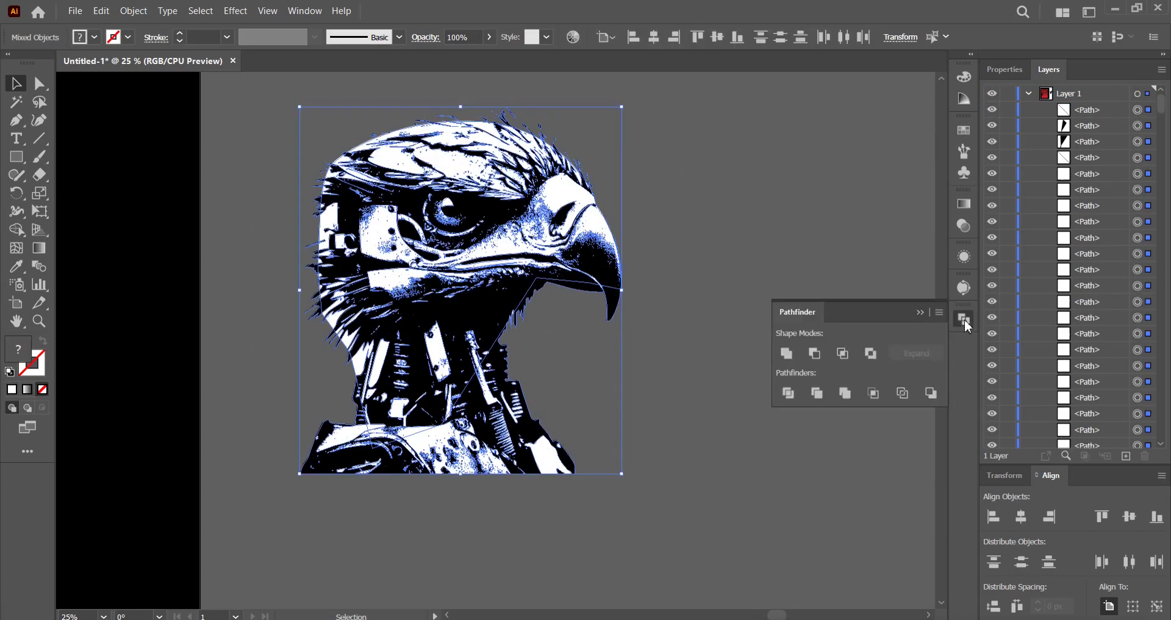
pyautogui.click(846, 392)
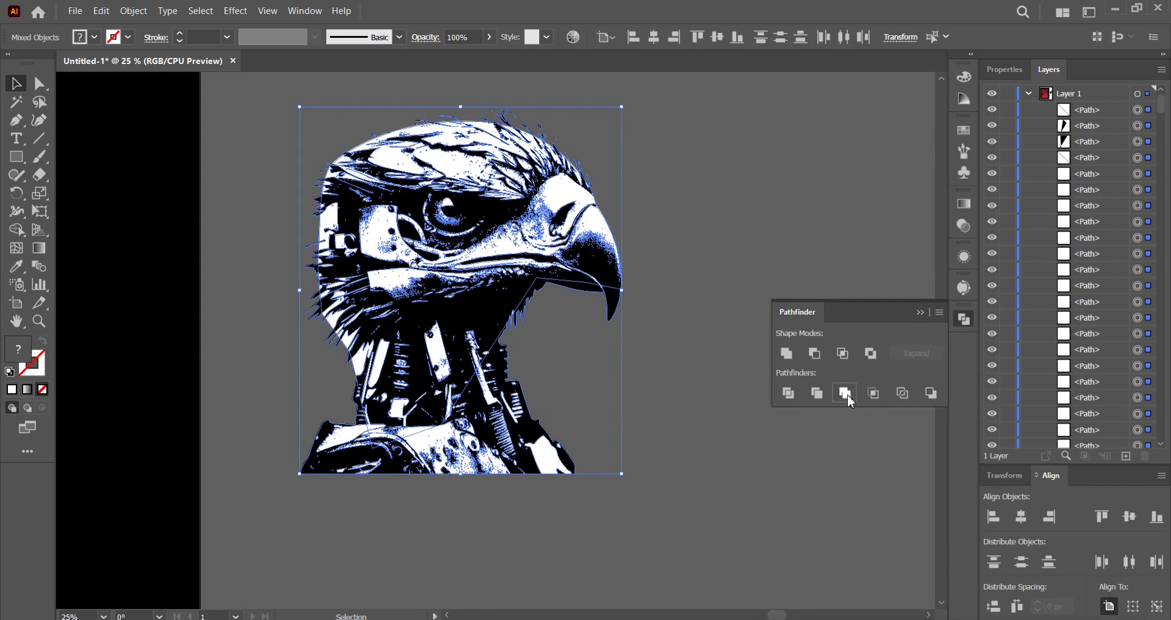
pyautogui.click(788, 393)
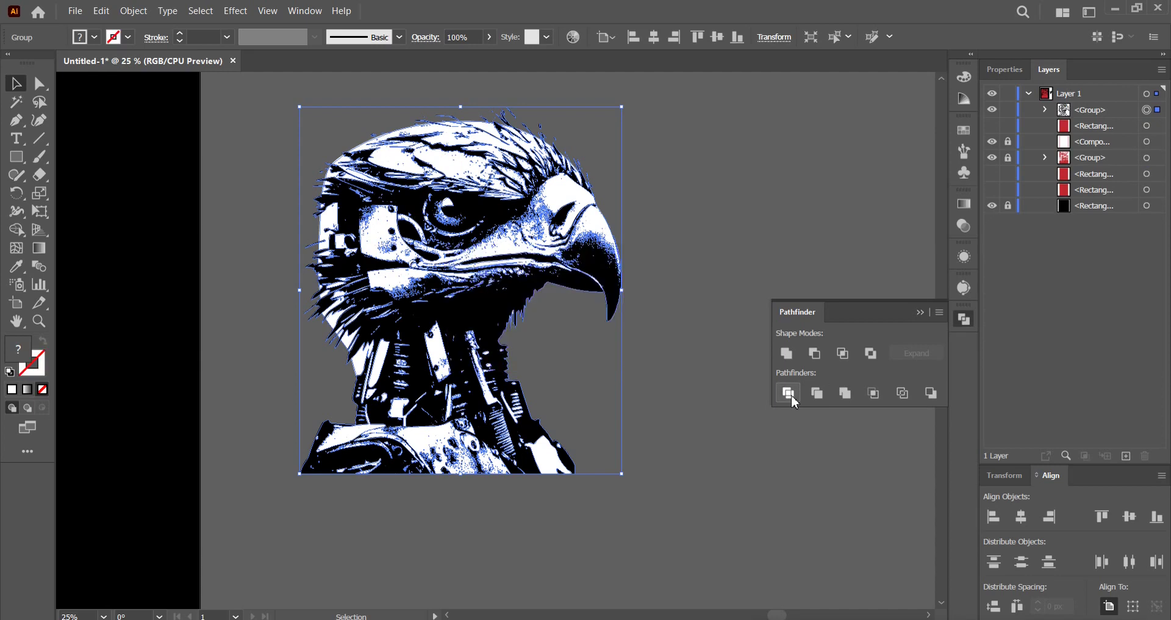
pyautogui.click(963, 320)
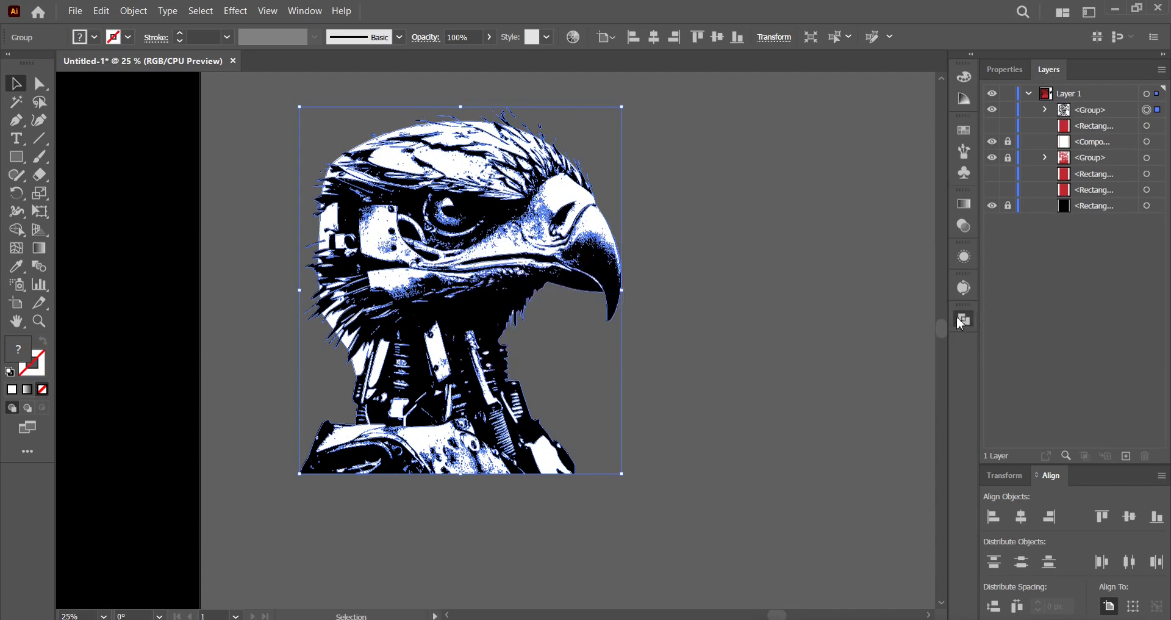
# Isolate the divided eagle group, select all paths with the same black fill colour and group them.
pyautogui.doubleClick(572, 187)
pyautogui.click(592, 247)
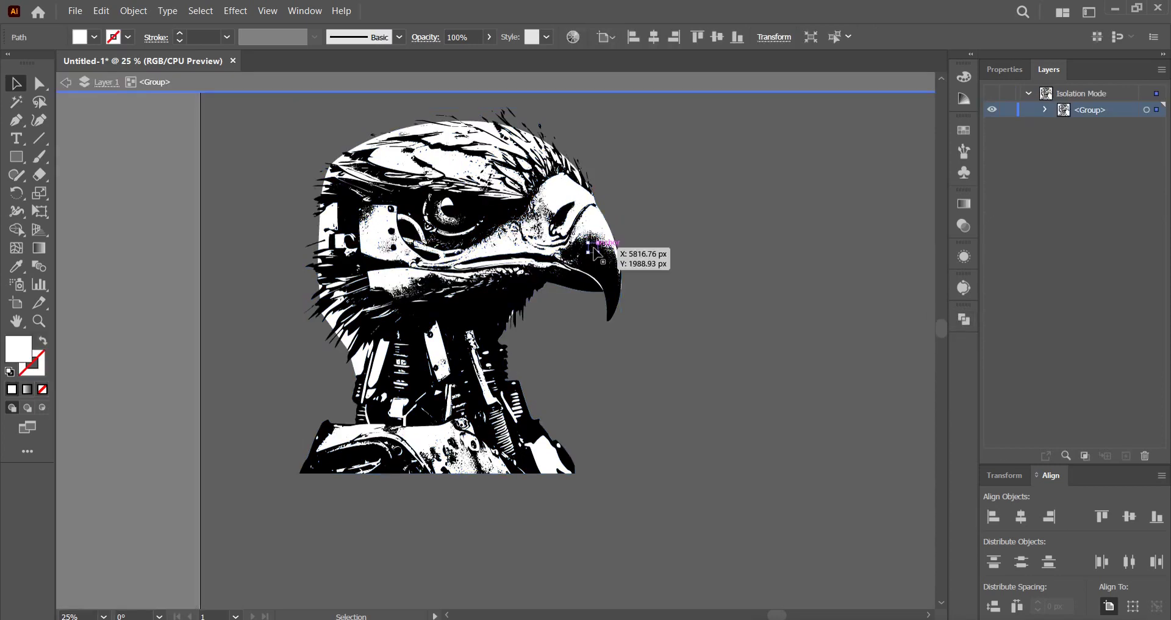
pyautogui.click(601, 268)
pyautogui.click(201, 10)
pyautogui.moveTo(248, 159)
pyautogui.click(476, 228)
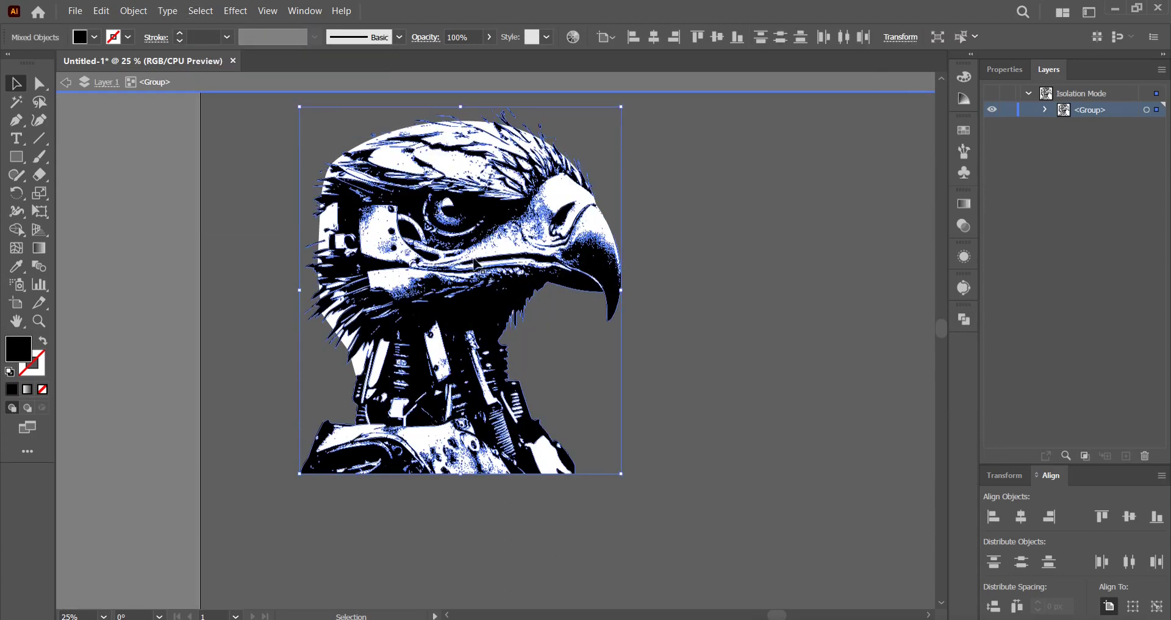
pyautogui.rightClick(478, 306)
pyautogui.click(526, 495)
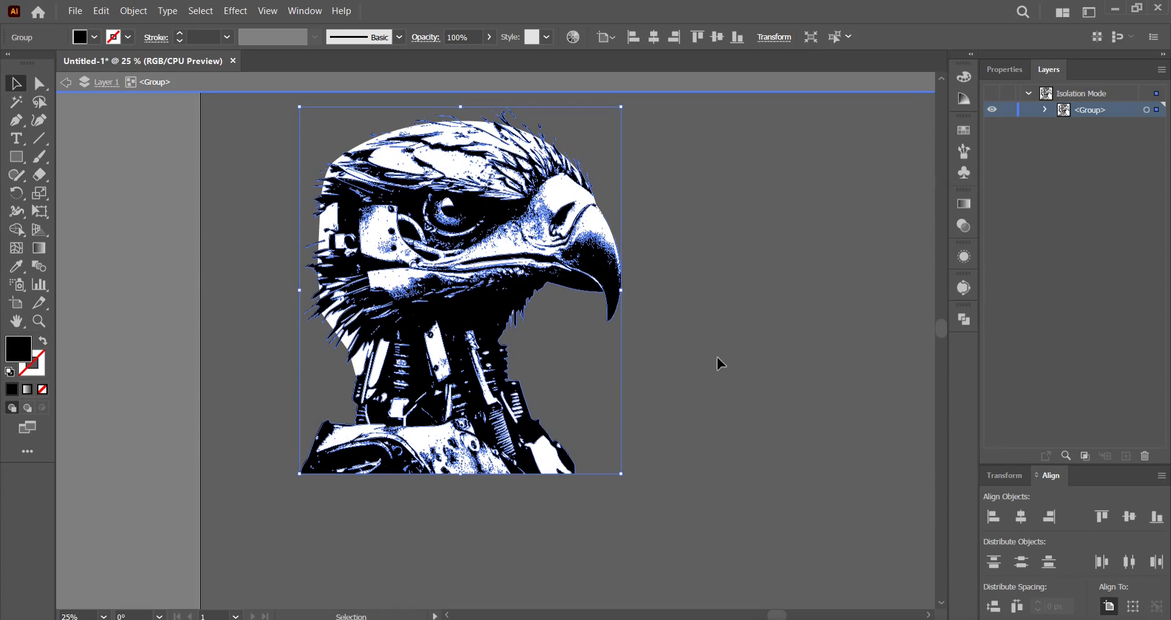
# Select the white area on top of the head plus every path sharing its fill colour, and group them.
pyautogui.click(450, 166)
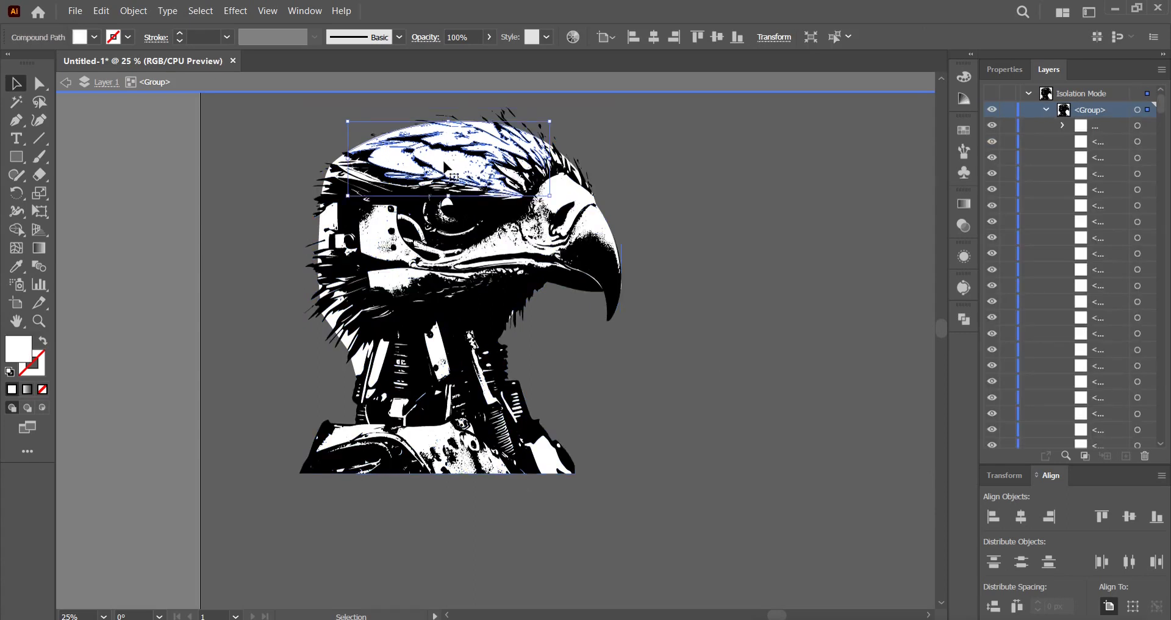
pyautogui.click(205, 15)
pyautogui.moveTo(215, 149)
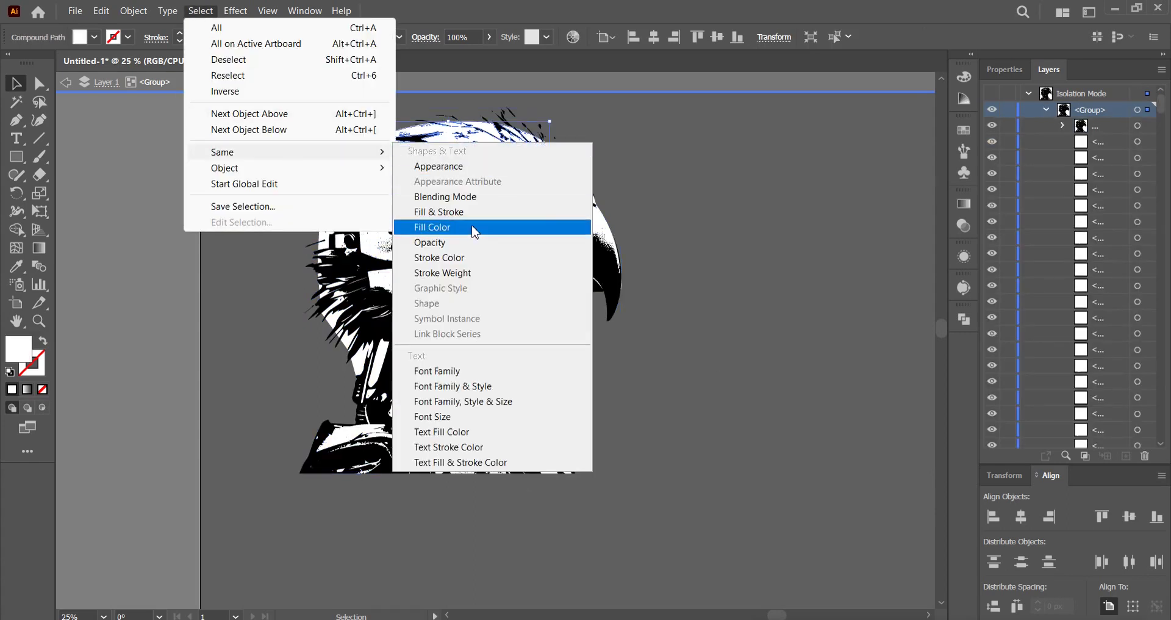
pyautogui.click(470, 225)
pyautogui.rightClick(448, 162)
pyautogui.click(523, 367)
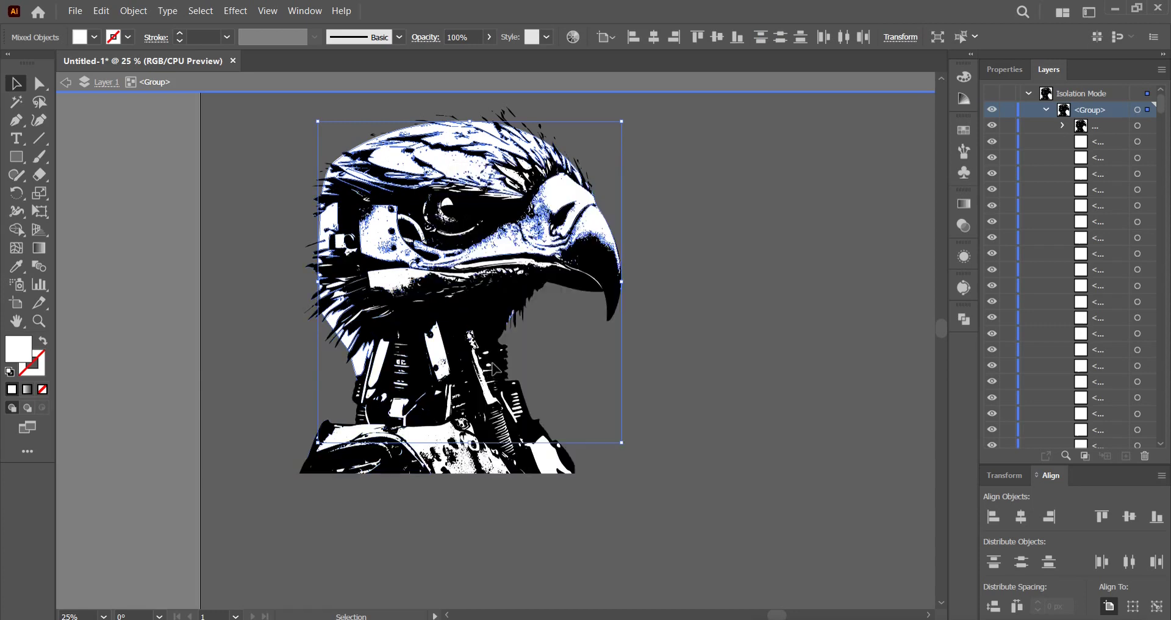
# Select the white chest area plus all remaining paths with the same fill colour, and group them.
pyautogui.click(424, 438)
pyautogui.click(419, 436)
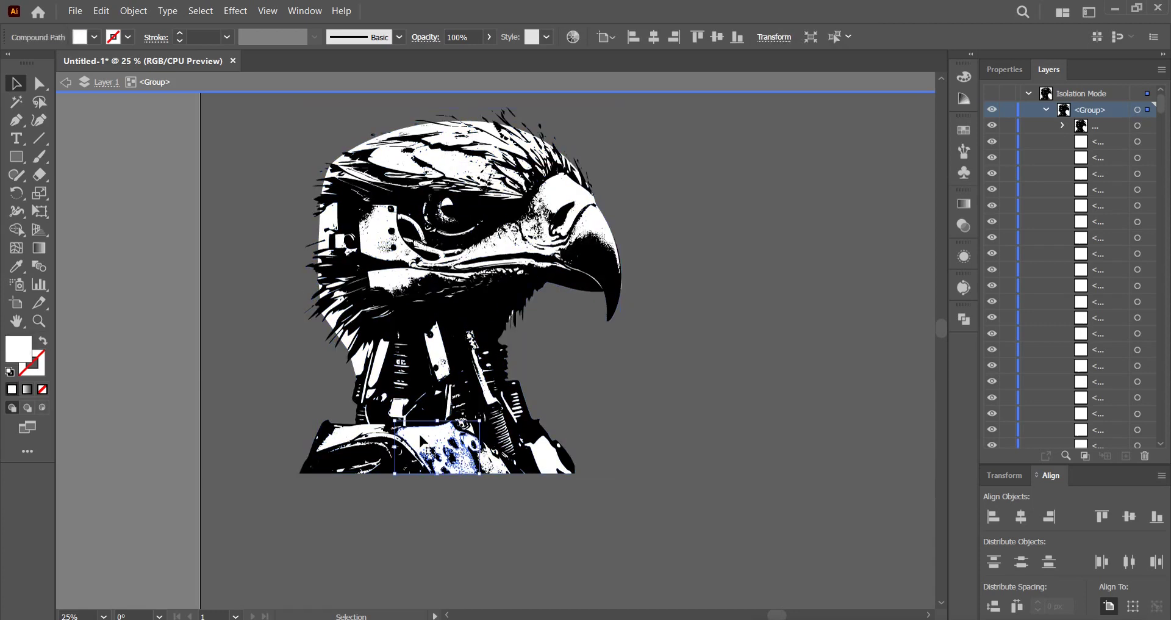
pyautogui.click(207, 12)
pyautogui.moveTo(239, 151)
pyautogui.click(470, 223)
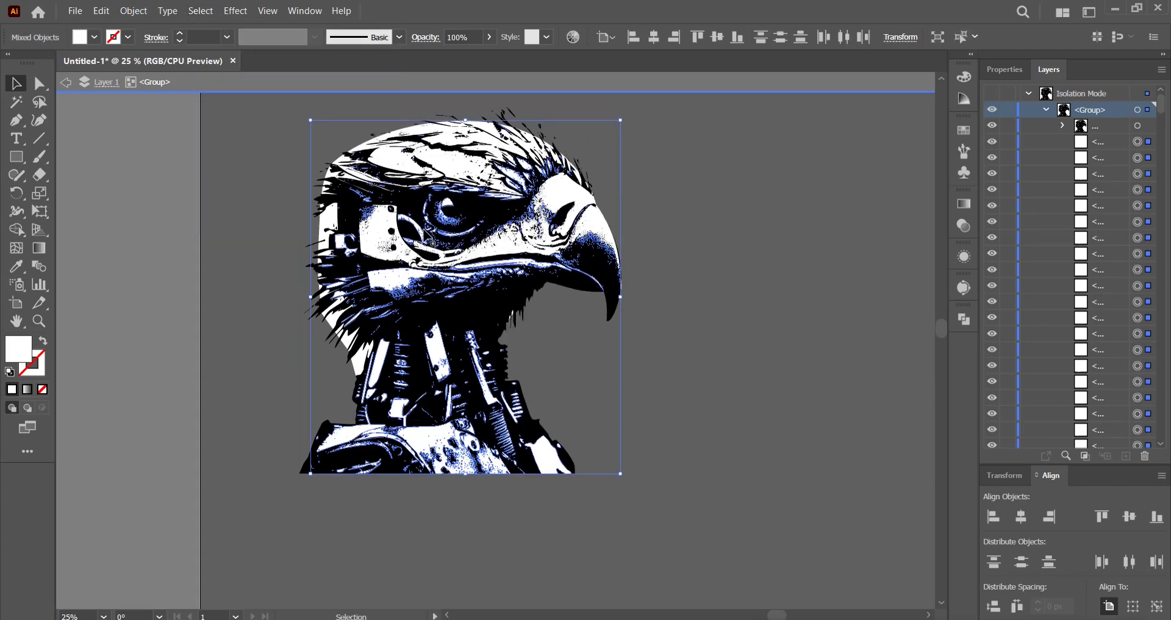
pyautogui.rightClick(419, 430)
pyautogui.click(431, 310)
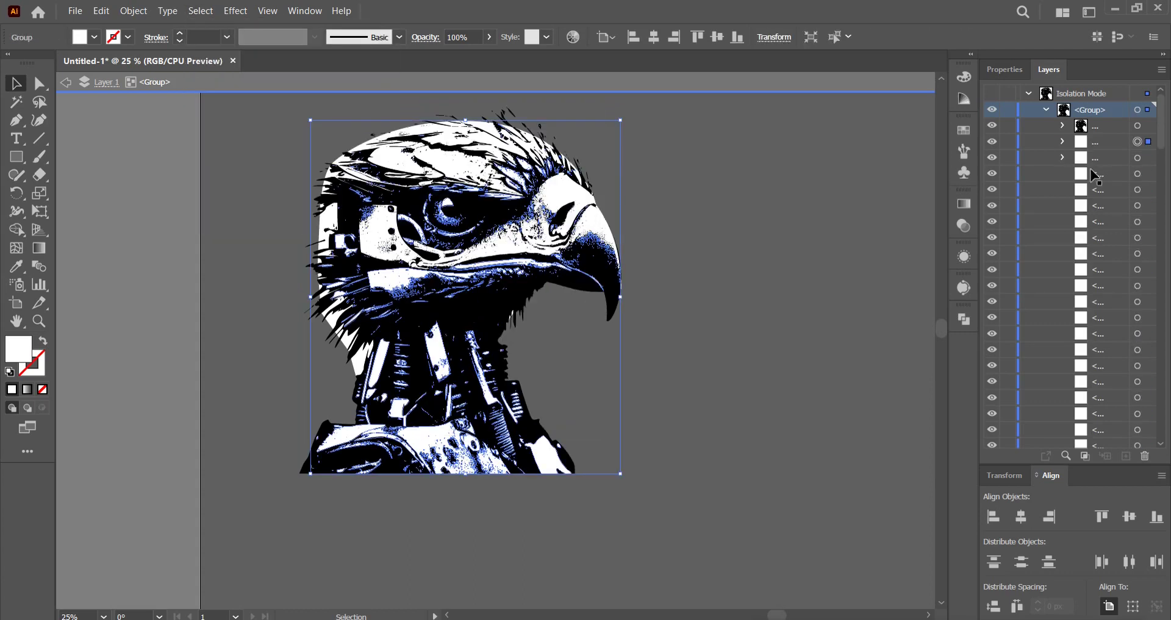
# Select all leftover paths without fill or stroke, delete them and leave isolation mode.
pyautogui.click(1138, 176)
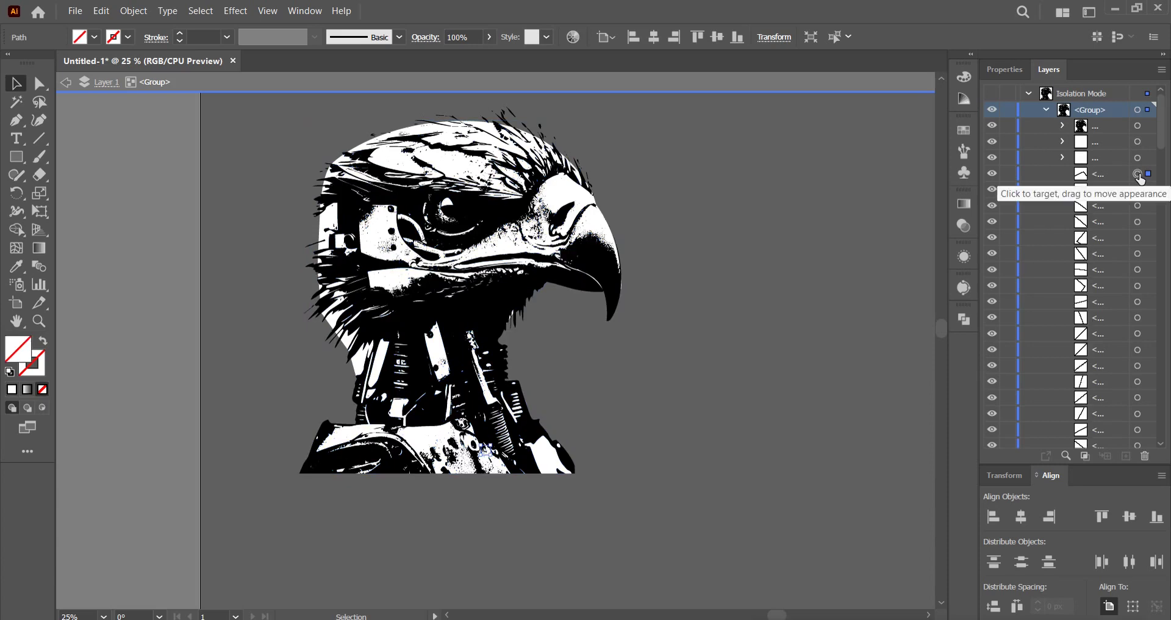
pyautogui.click(202, 11)
pyautogui.moveTo(232, 152)
pyautogui.click(482, 213)
pyautogui.click(101, 11)
pyautogui.click(144, 192)
pyautogui.click(66, 82)
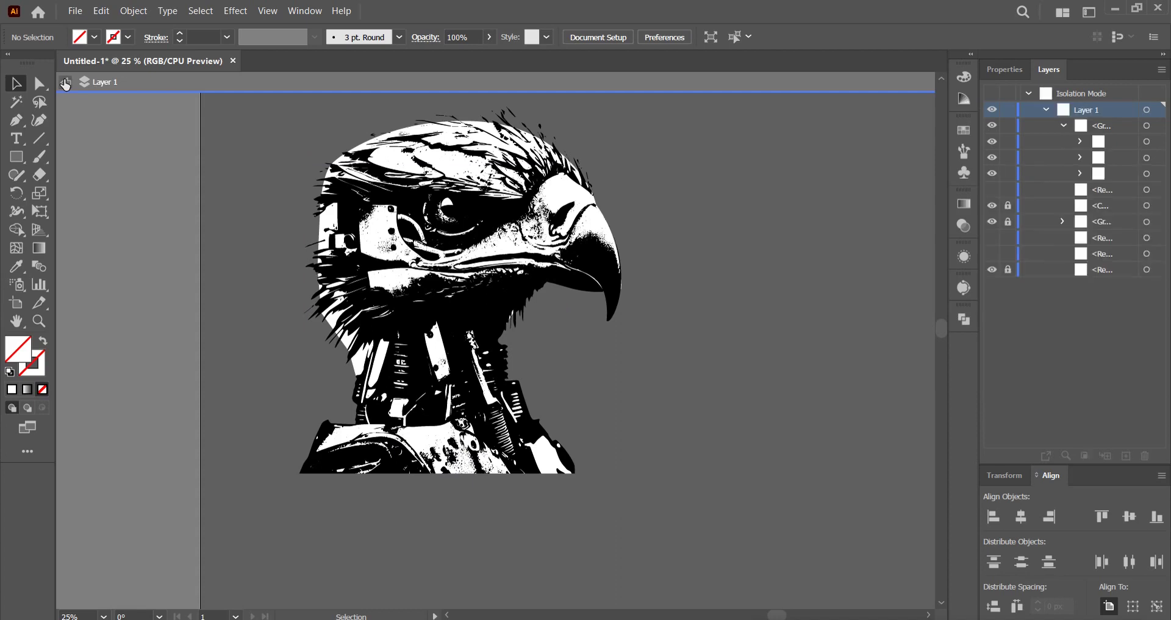
pyautogui.click(66, 83)
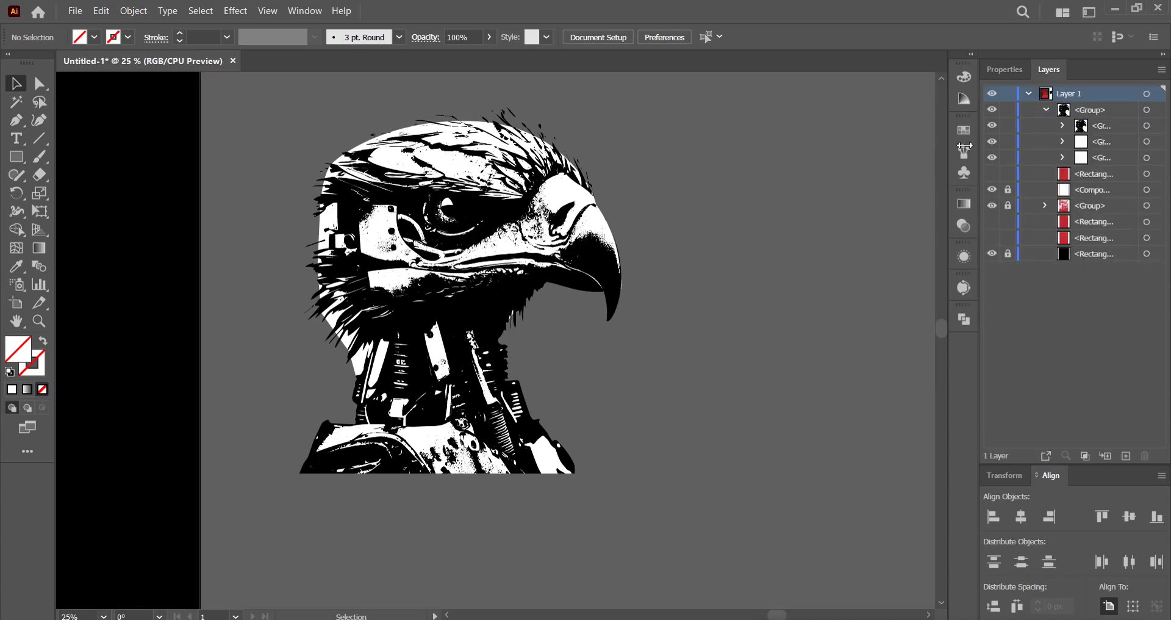
# Hide the eagle's black group briefly to examine the white areas, and show it again.
pyautogui.click(993, 126)
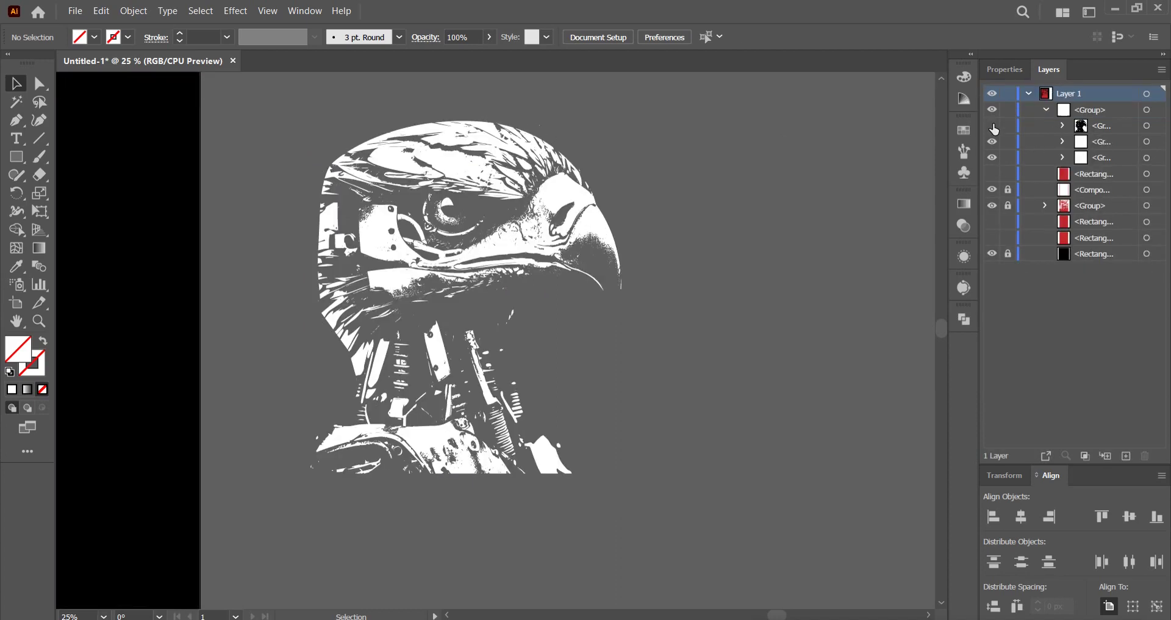
pyautogui.click(993, 126)
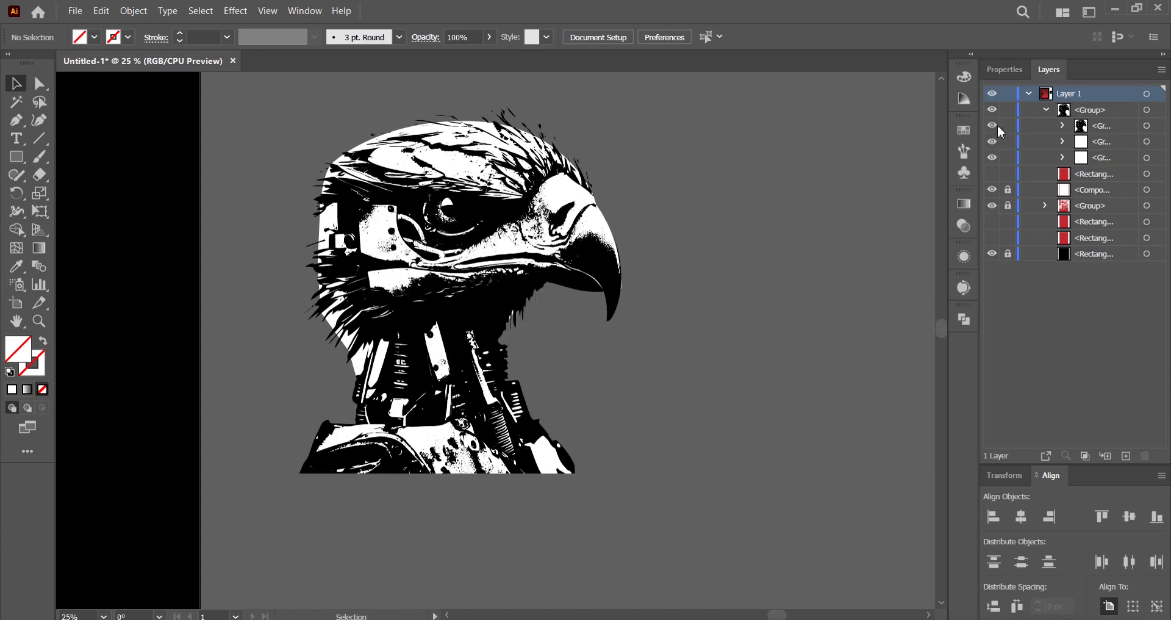
# Move the eagle group onto the artboard, enlarge it and place it over the lower-left part of the red power lines frame.
pyautogui.click(1147, 110)
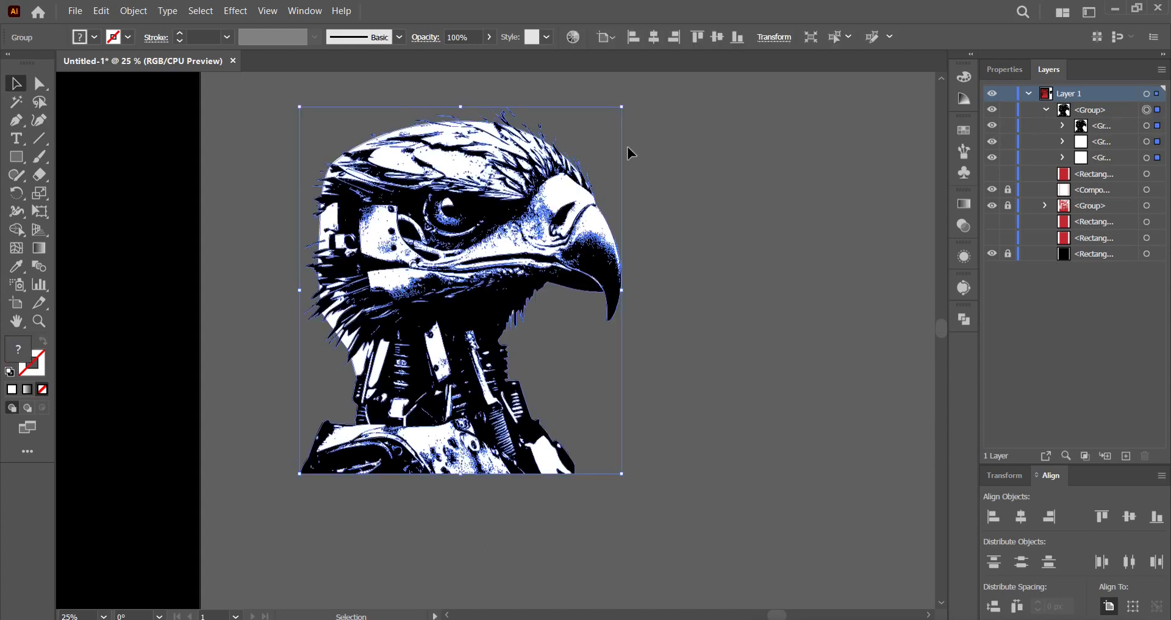
pyautogui.scroll(-1, 627, 146)
pyautogui.hscroll(-3, 627, 147)
pyautogui.scroll(-1, 695, 163)
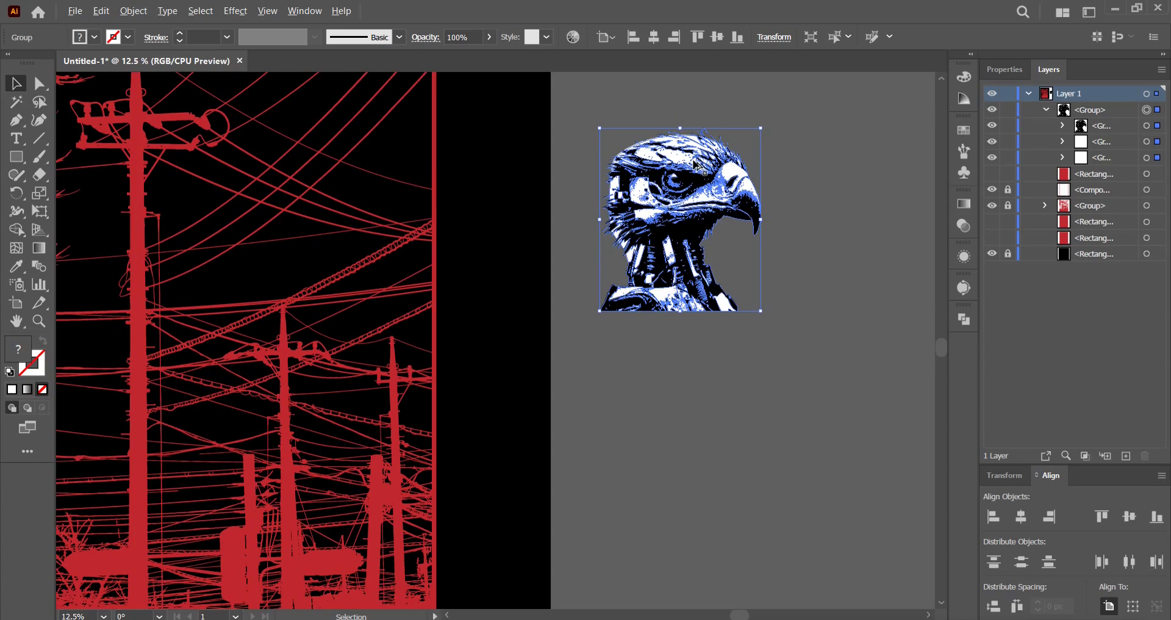
pyautogui.scroll(-1, 696, 164)
pyautogui.moveTo(695, 164); pyautogui.dragTo(481, 128)
pyautogui.scroll(1, 604, 254)
pyautogui.hscroll(-2, 604, 254)
pyautogui.moveTo(463, 281); pyautogui.dragTo(410, 329)
pyautogui.moveTo(502, 233); pyautogui.dragTo(640, 202)
pyautogui.click(653, 203)
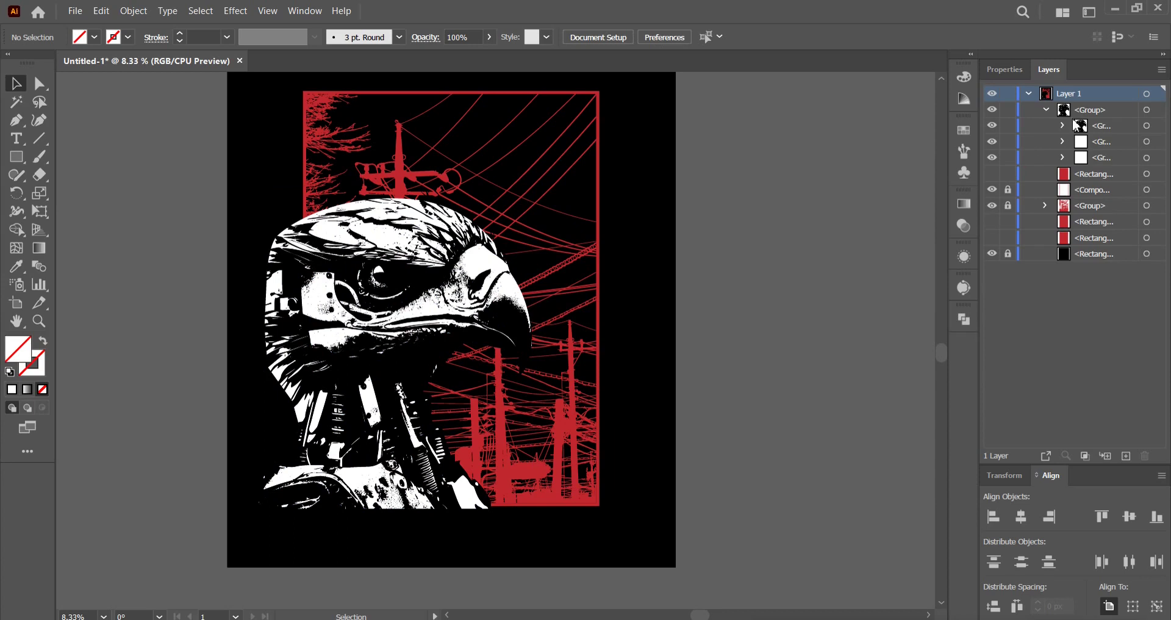
# Select the black subgroup inside the eagle group and cut it from the artwork.
pyautogui.click(1047, 111)
pyautogui.click(1046, 110)
pyautogui.click(1147, 126)
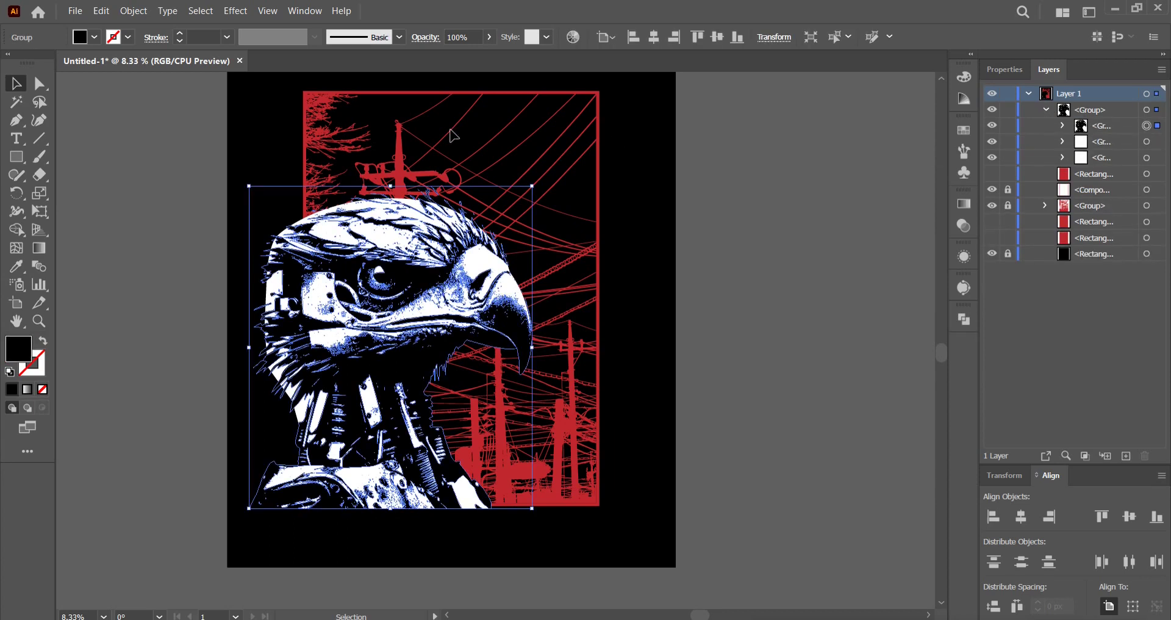
pyautogui.click(101, 11)
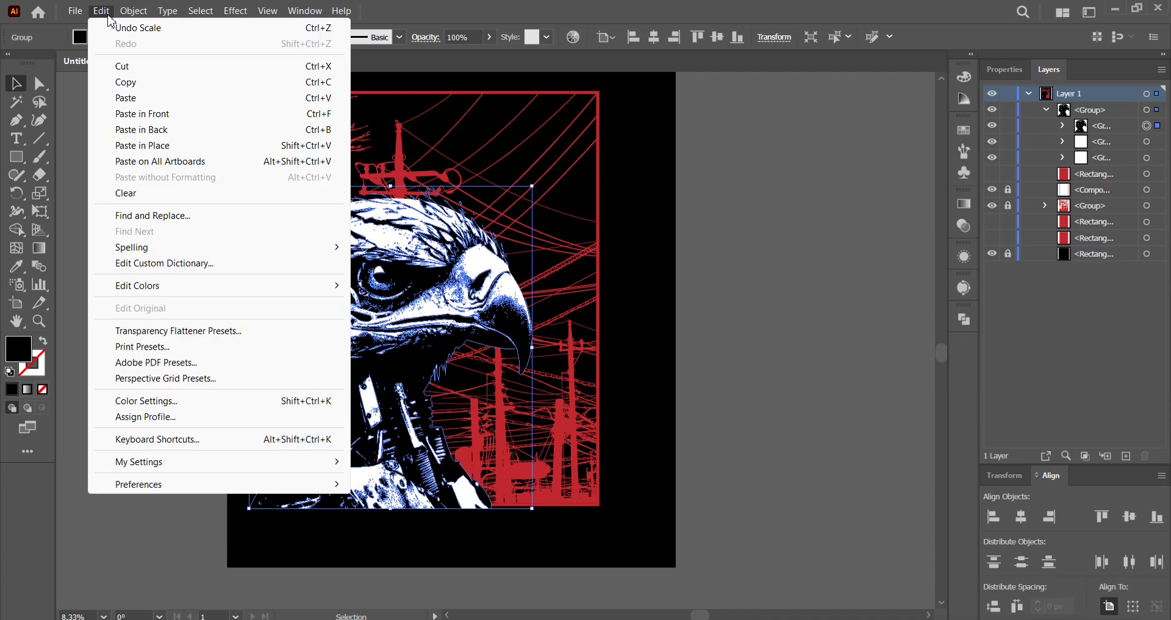
pyautogui.click(116, 66)
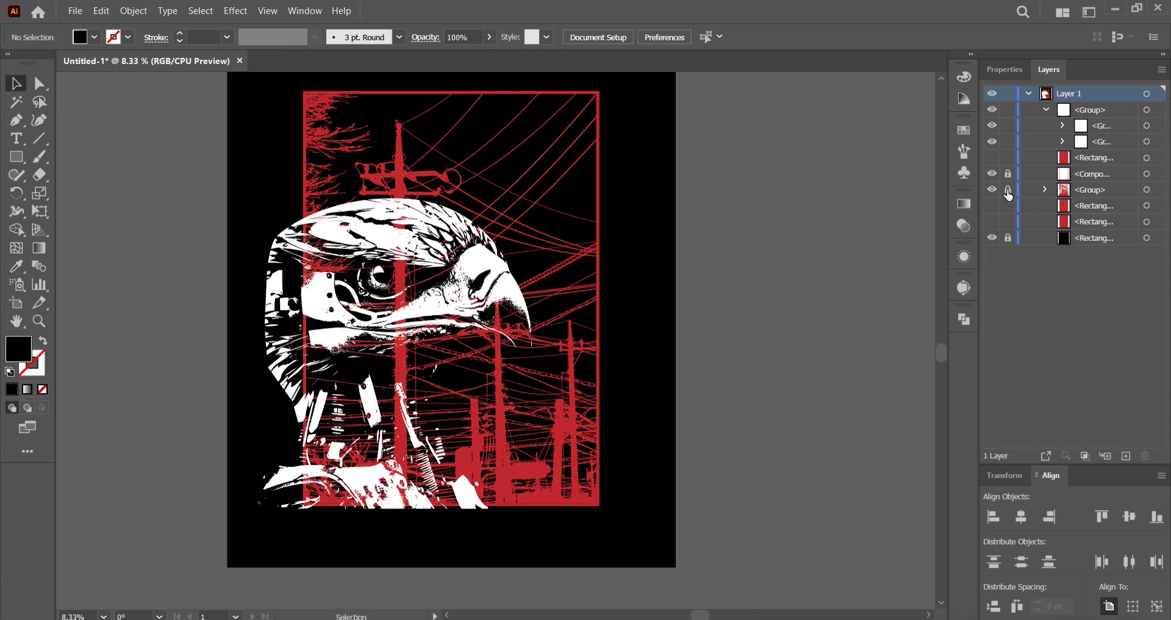
# Unlock the red power lines group and give it an opacity mask with clipping turned off.
pyautogui.click(455, 150)
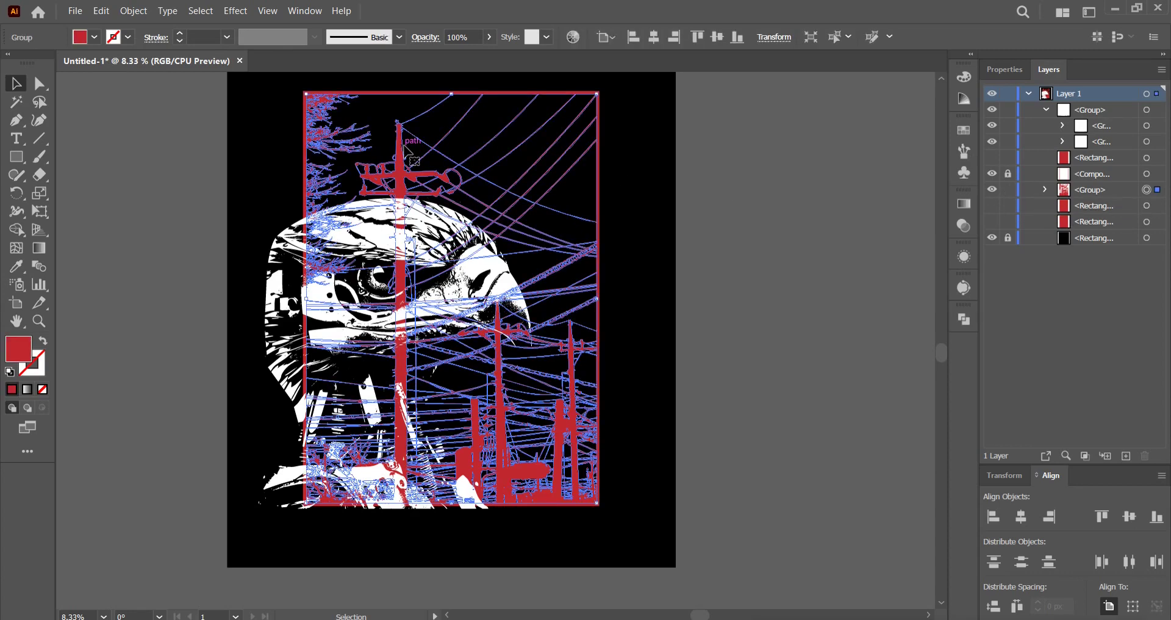
pyautogui.click(964, 226)
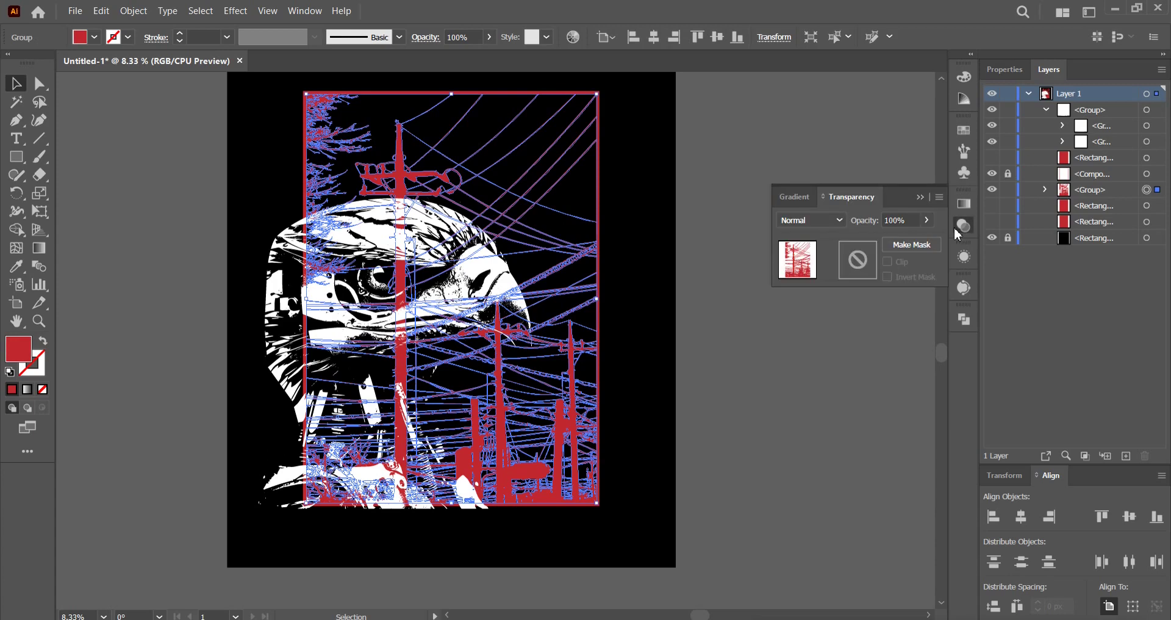
pyautogui.click(888, 262)
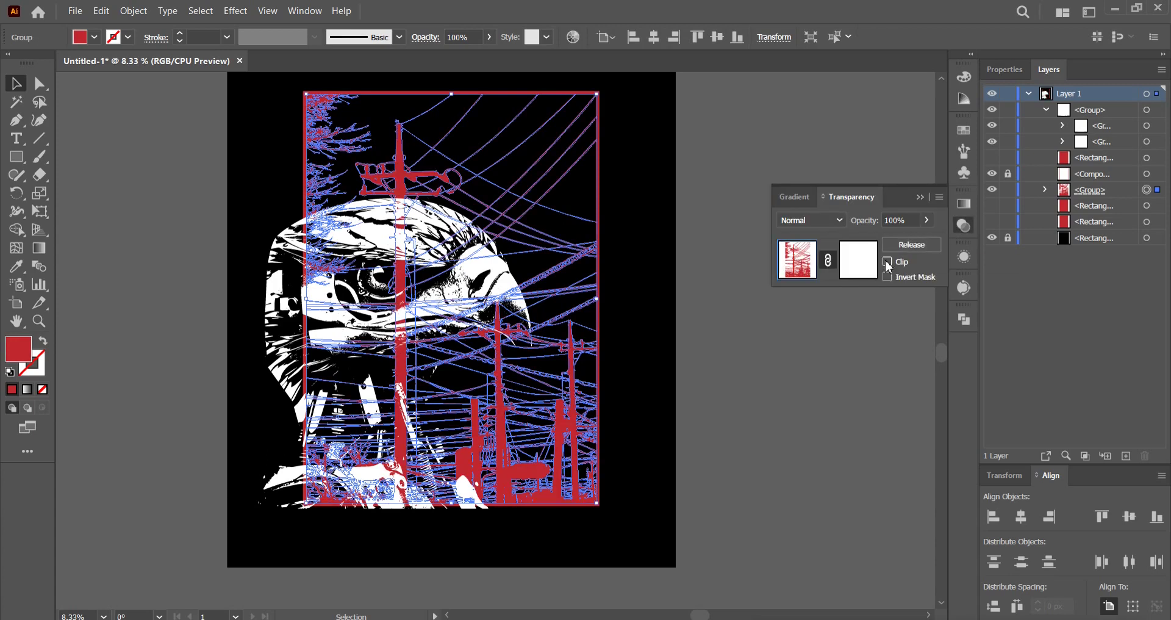
# Paste the cut black eagle shape in front inside the opacity mask and return to editing the artwork.
pyautogui.click(858, 272)
pyautogui.click(101, 11)
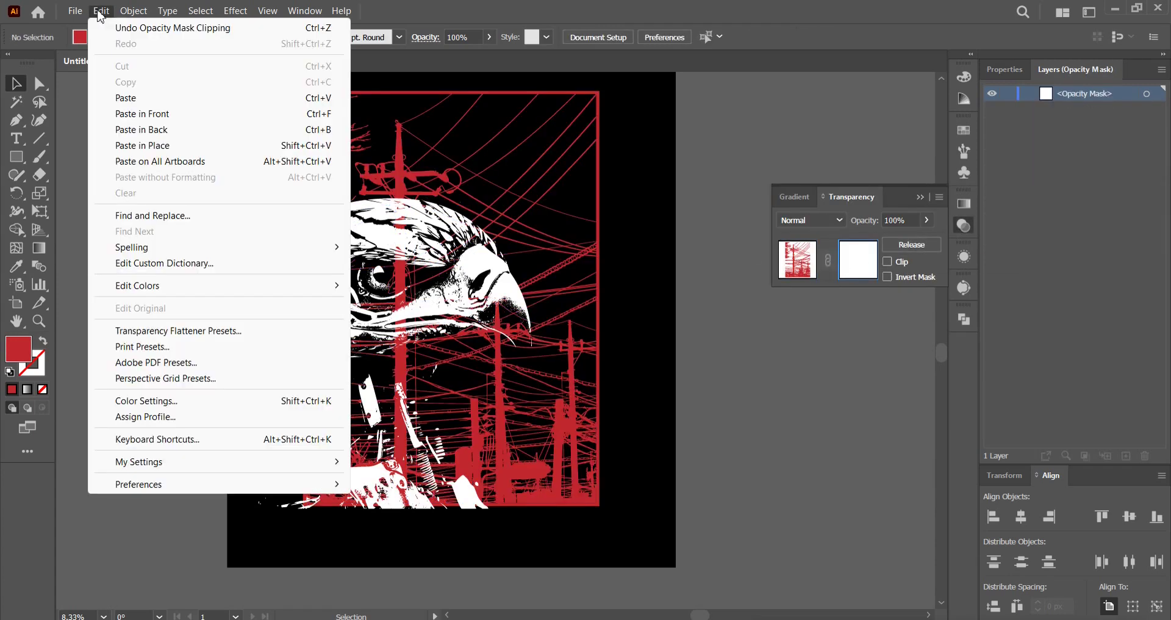
pyautogui.click(111, 115)
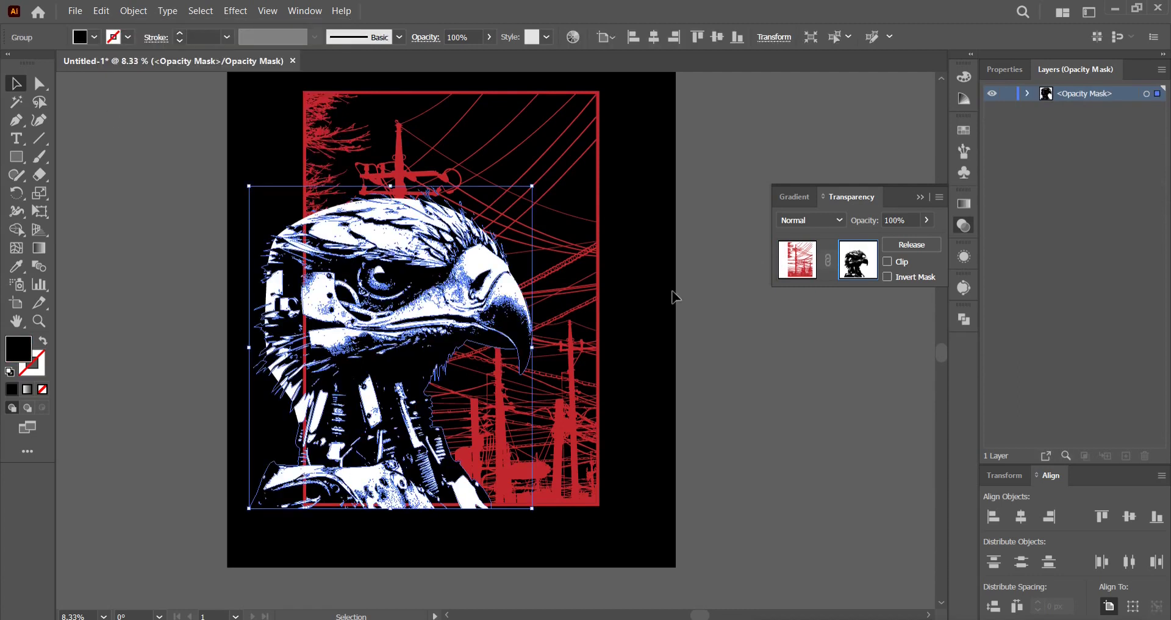
pyautogui.click(805, 262)
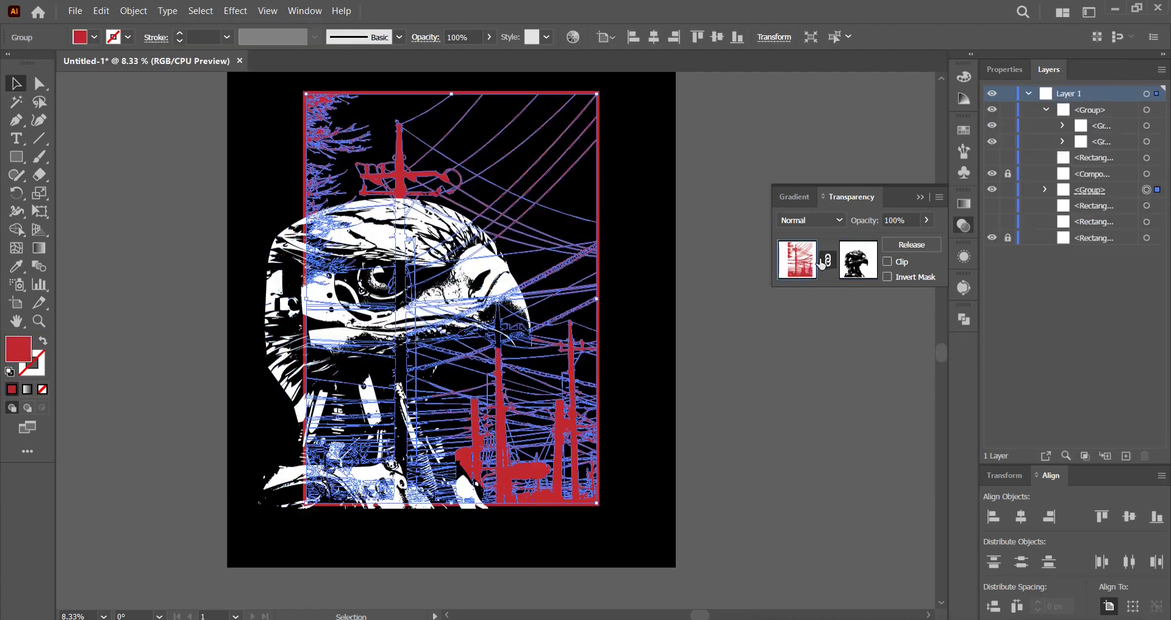
pyautogui.click(963, 226)
pyautogui.click(814, 222)
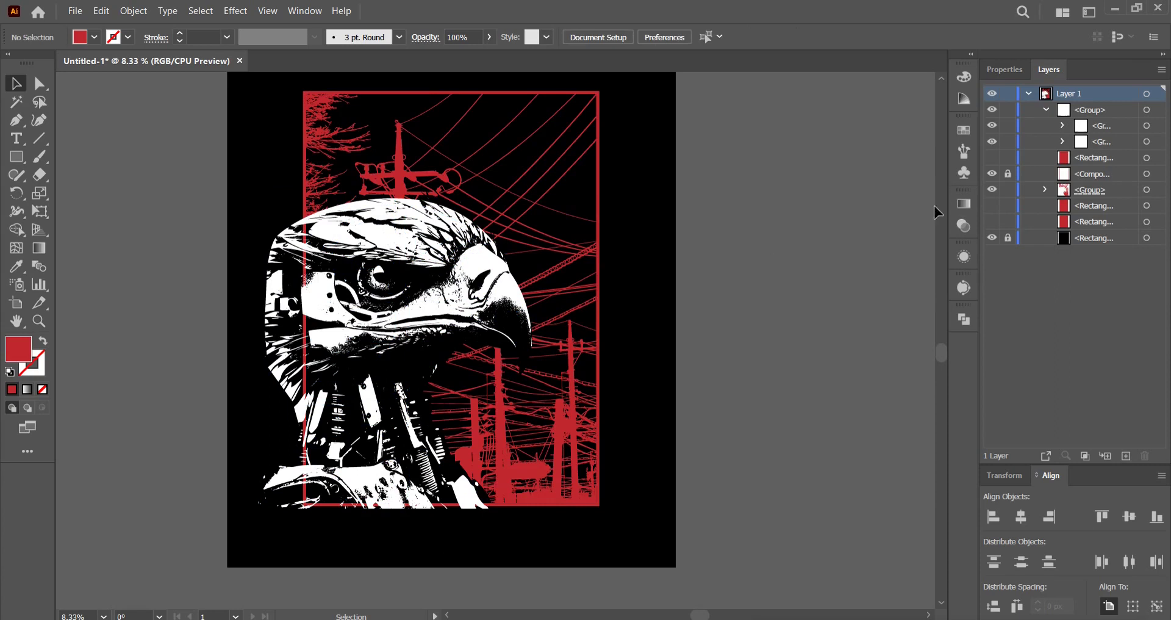
# Show the hidden red rectangle, move it above the eagle group and make it a clipping mask for the eagle.
pyautogui.click(993, 158)
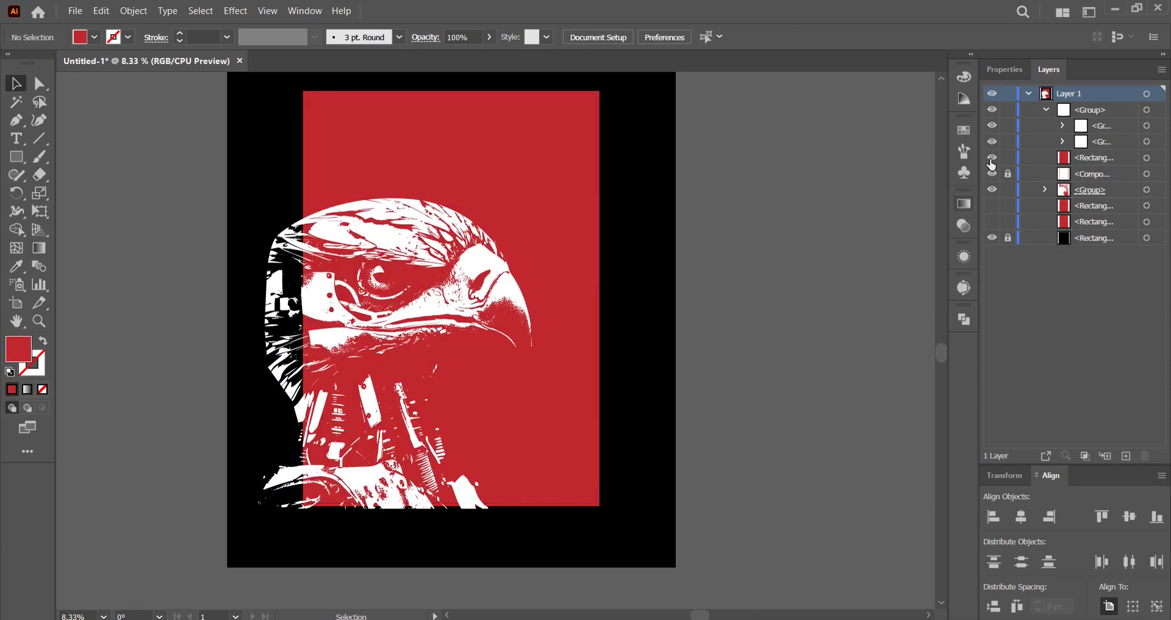
pyautogui.click(1146, 159)
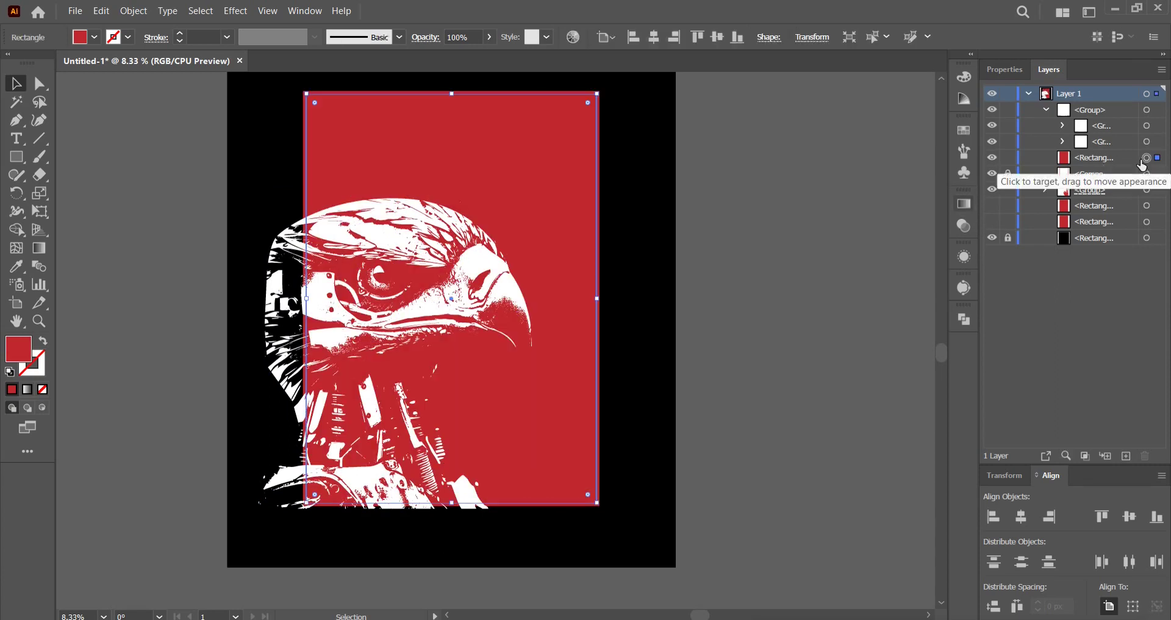
pyautogui.click(1047, 110)
pyautogui.moveTo(1121, 133); pyautogui.dragTo(1123, 107)
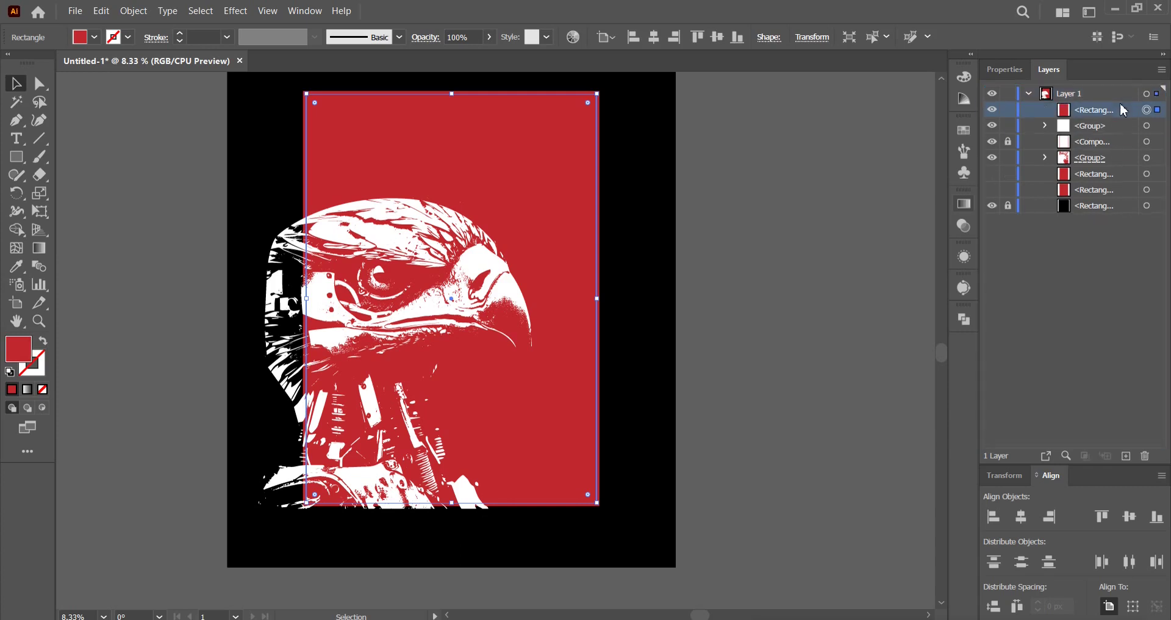
pyautogui.keyDown('shift'); pyautogui.click(1146, 127); pyautogui.keyUp('shift')
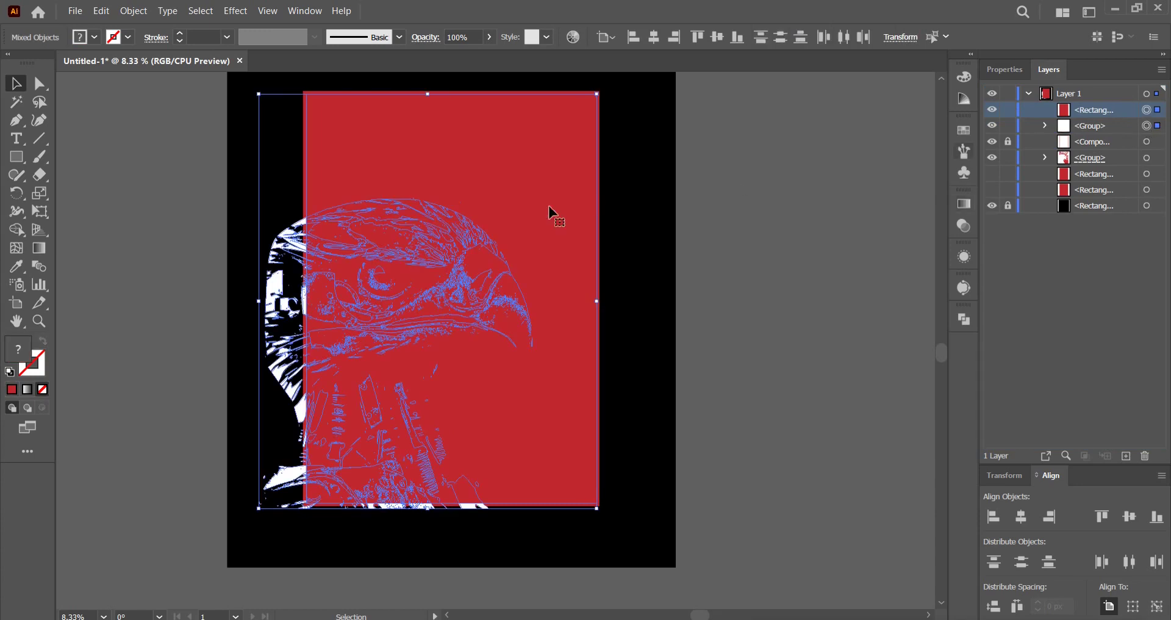
pyautogui.rightClick(405, 227)
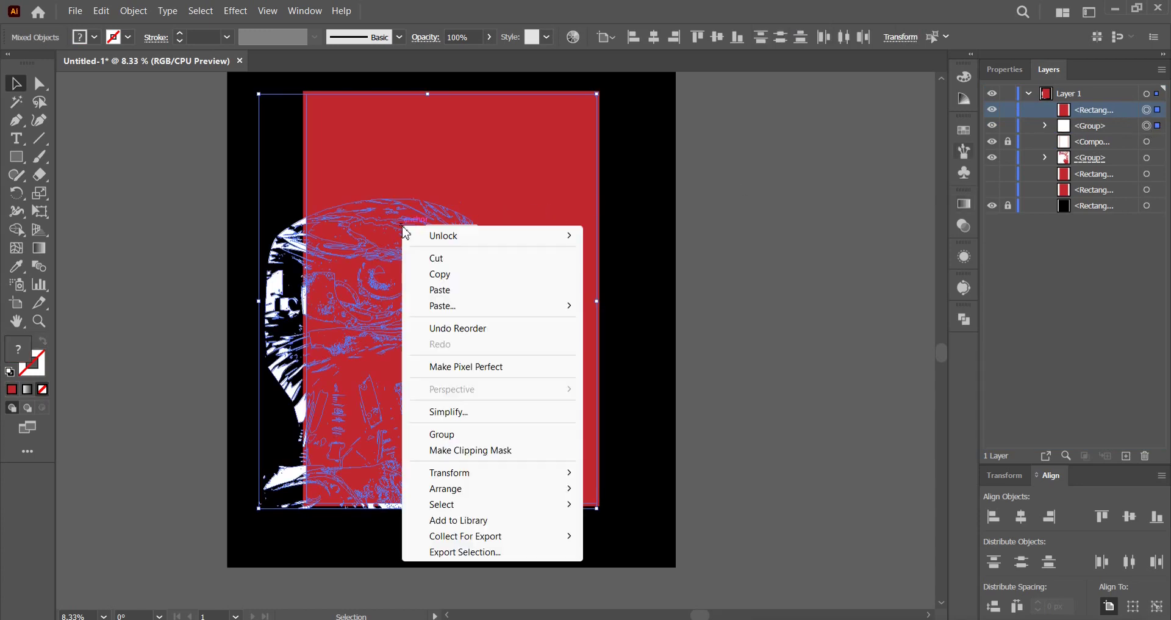
pyautogui.click(434, 451)
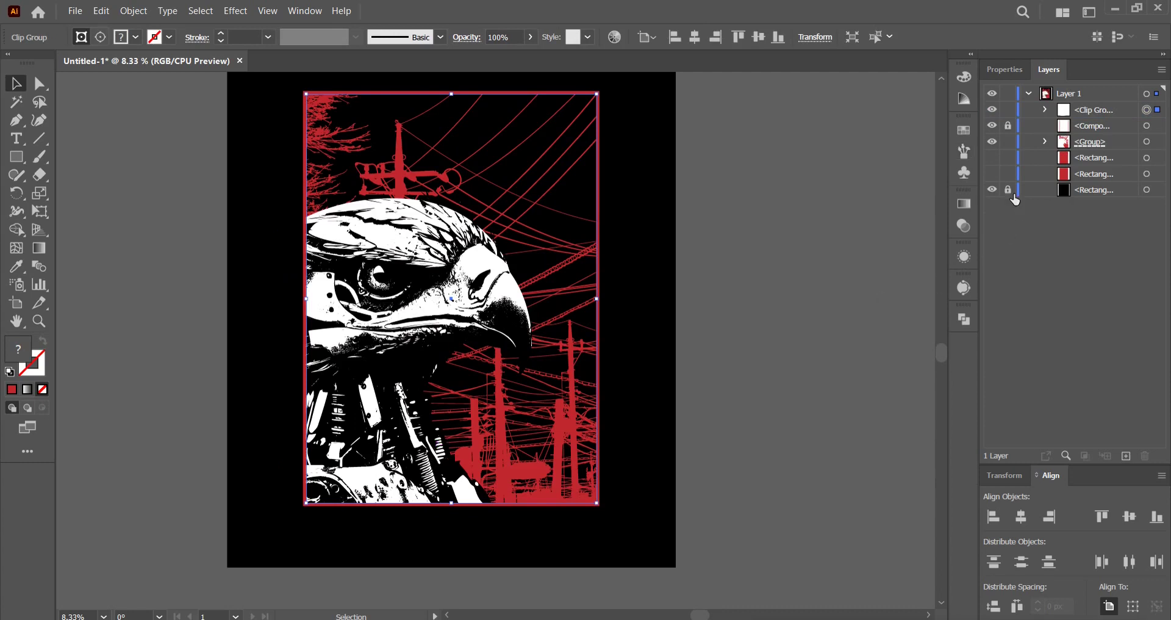
# Unlock the red frame's compound path and check the clipped eagle composition on the artboard.
pyautogui.click(993, 191)
pyautogui.click(993, 191)
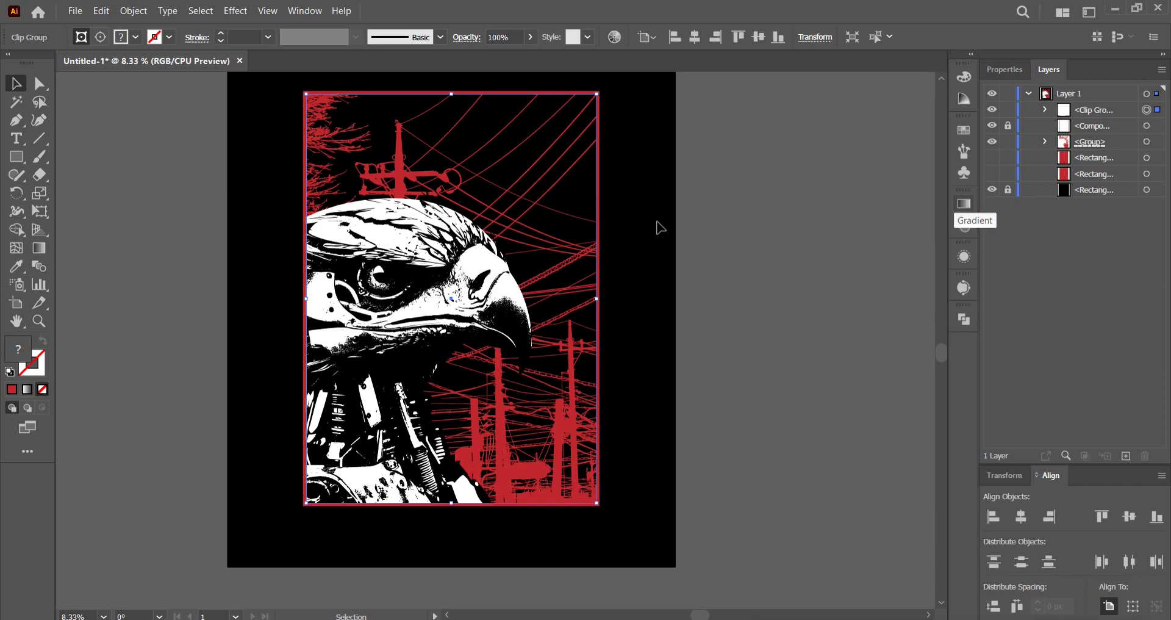
pyautogui.click(1146, 127)
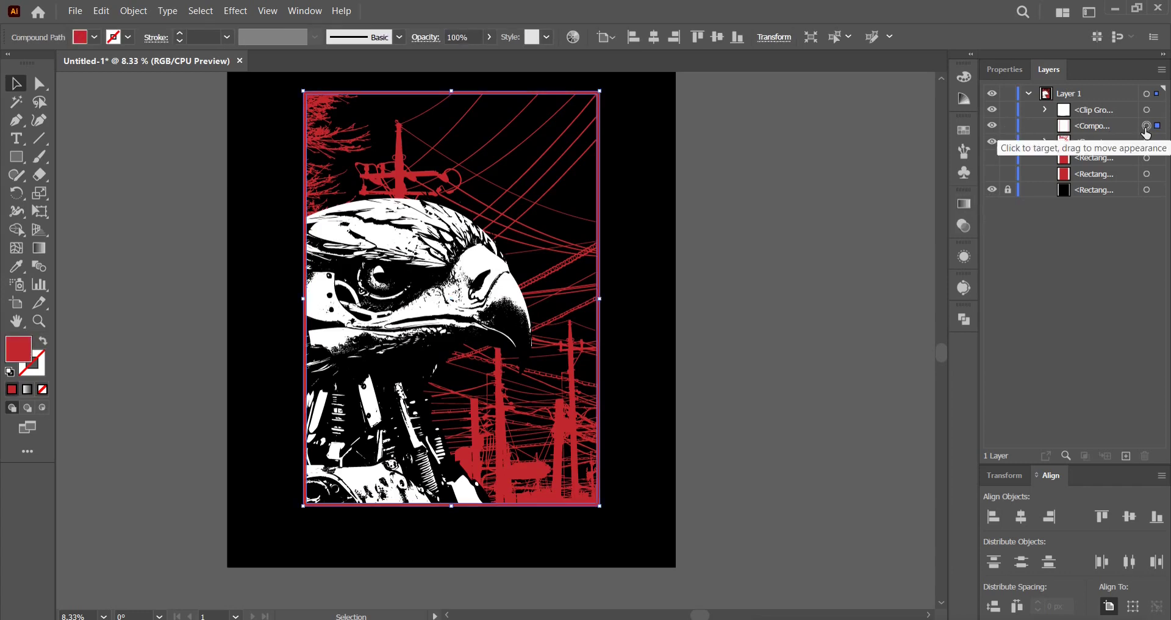
pyautogui.click(685, 189)
pyautogui.moveTo(652, 193); pyautogui.dragTo(633, 226)
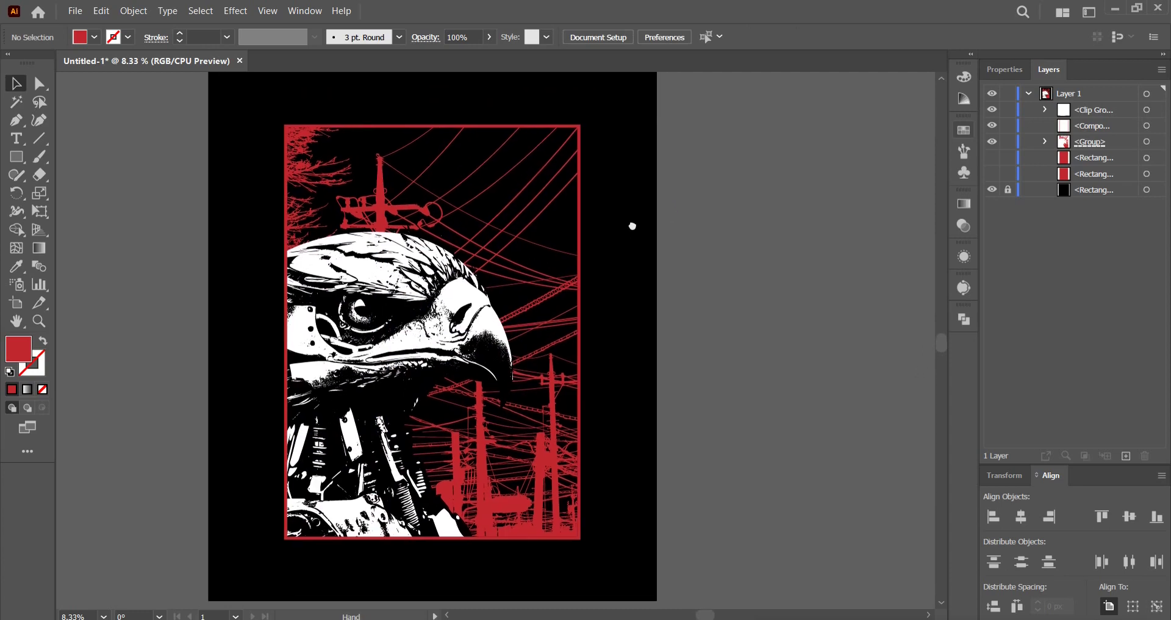
pyautogui.scroll(3, 381, 558)
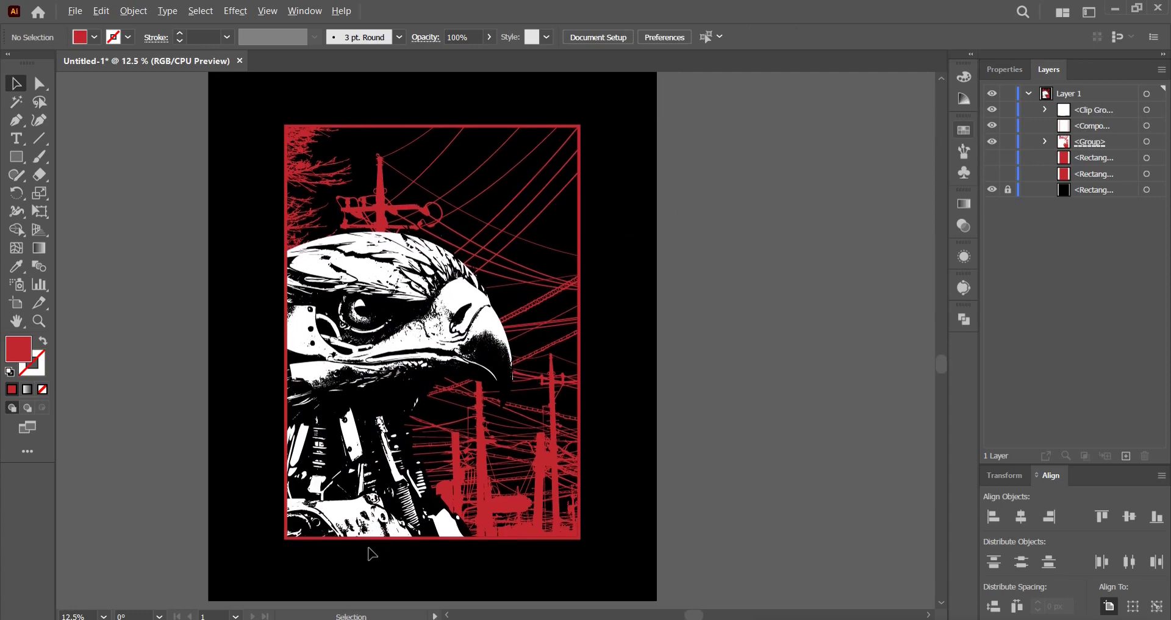
pyautogui.scroll(-2, 369, 551)
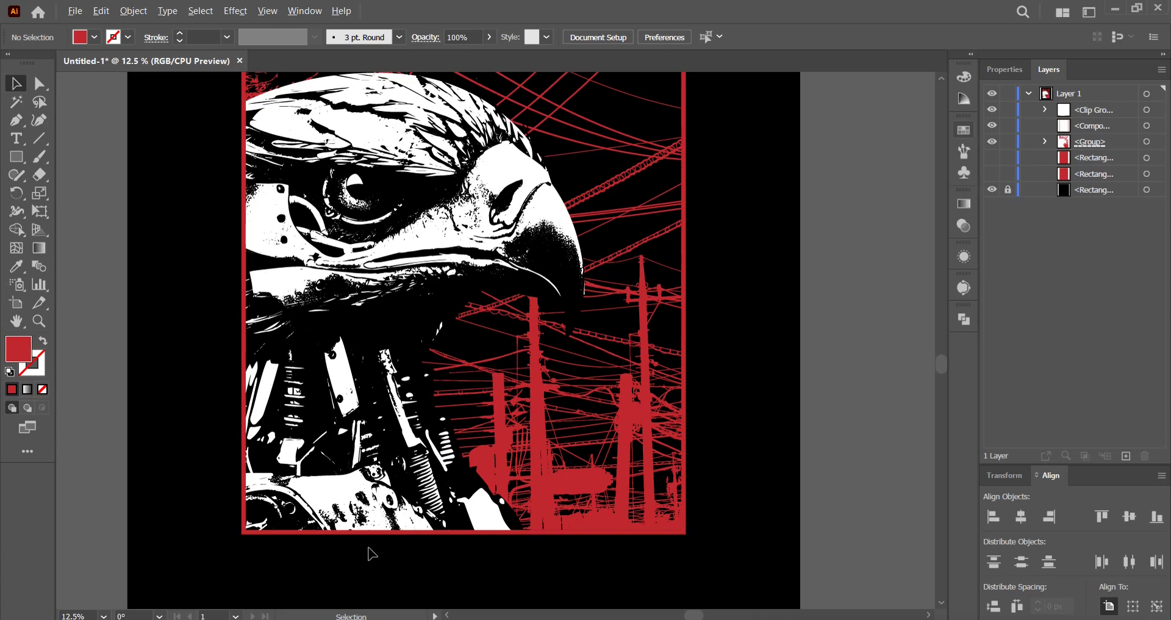
pyautogui.scroll(1, 473, 414)
pyautogui.scroll(-1, 472, 415)
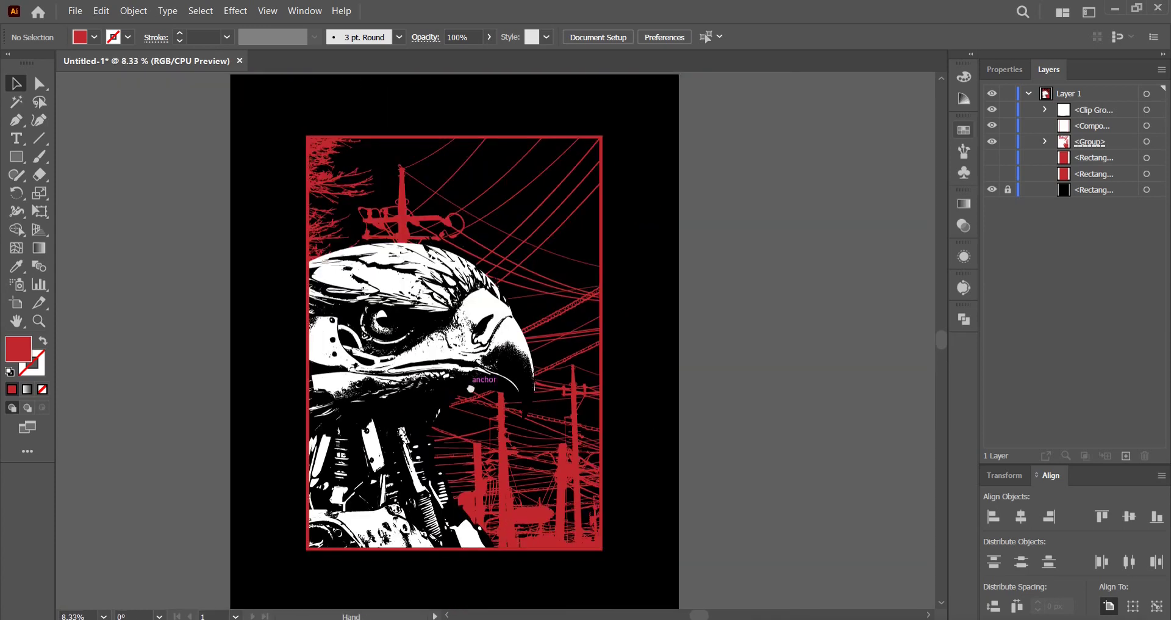
# Place vertical placeholder type in the upper-right part of the frame and fill it with white.
pyautogui.click(20, 148)
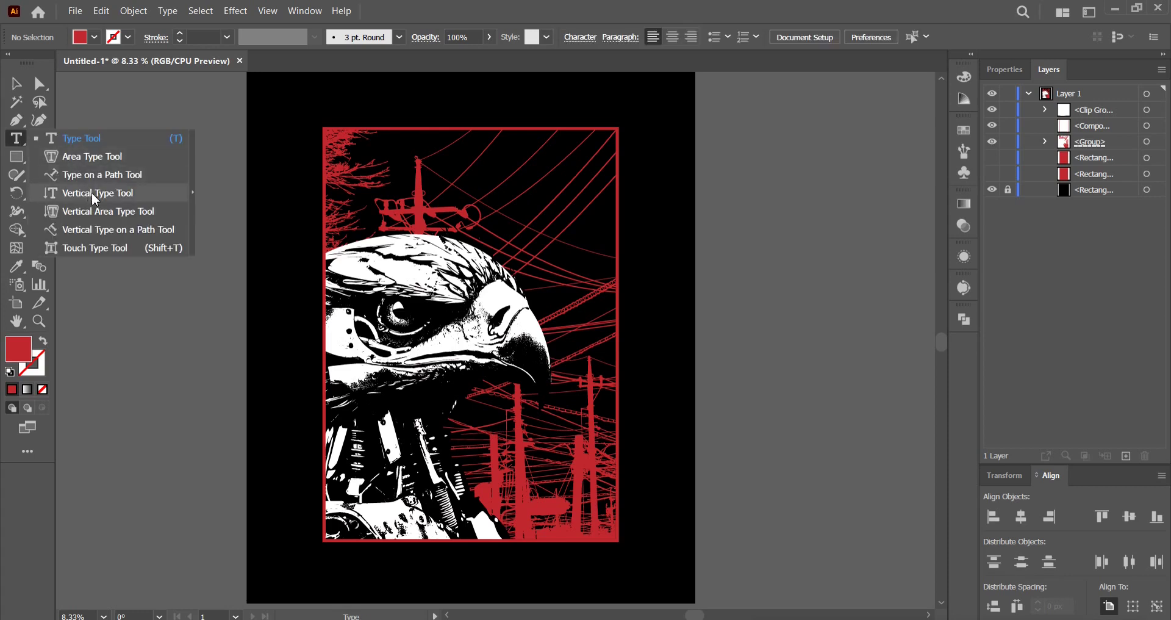
pyautogui.click(95, 194)
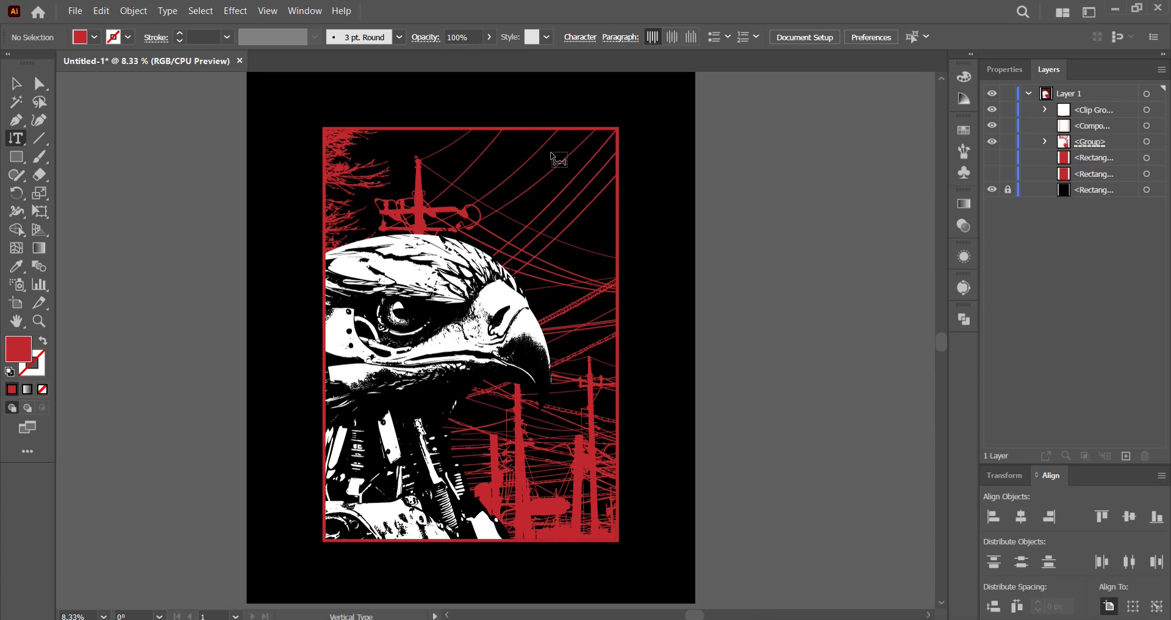
pyautogui.click(552, 156)
pyautogui.click(15, 83)
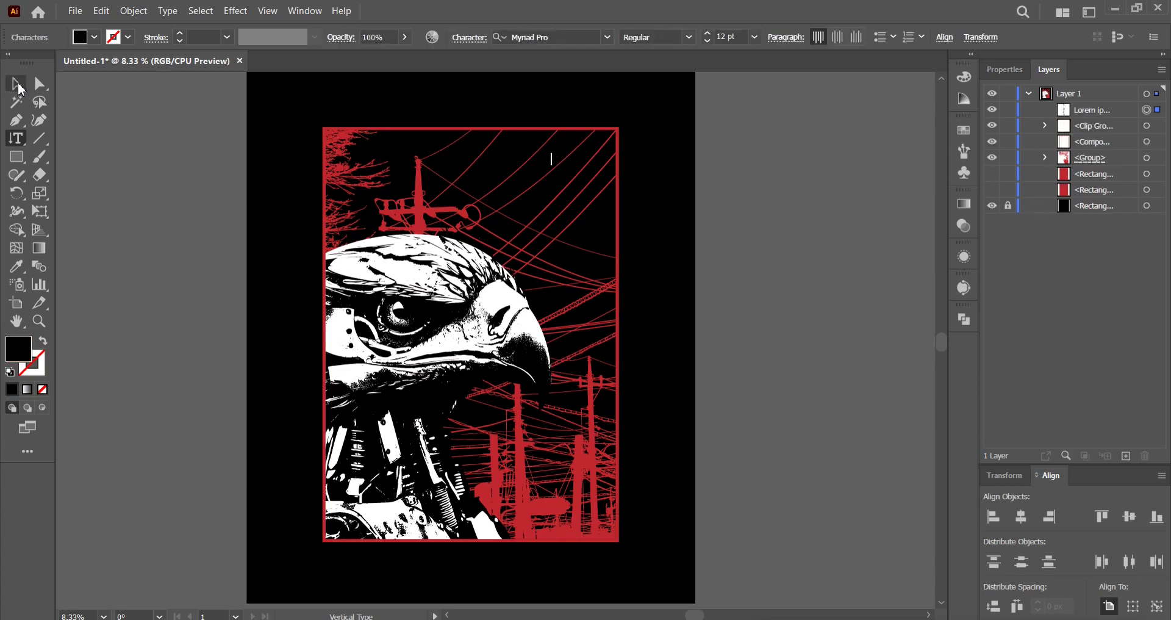
pyautogui.click(96, 39)
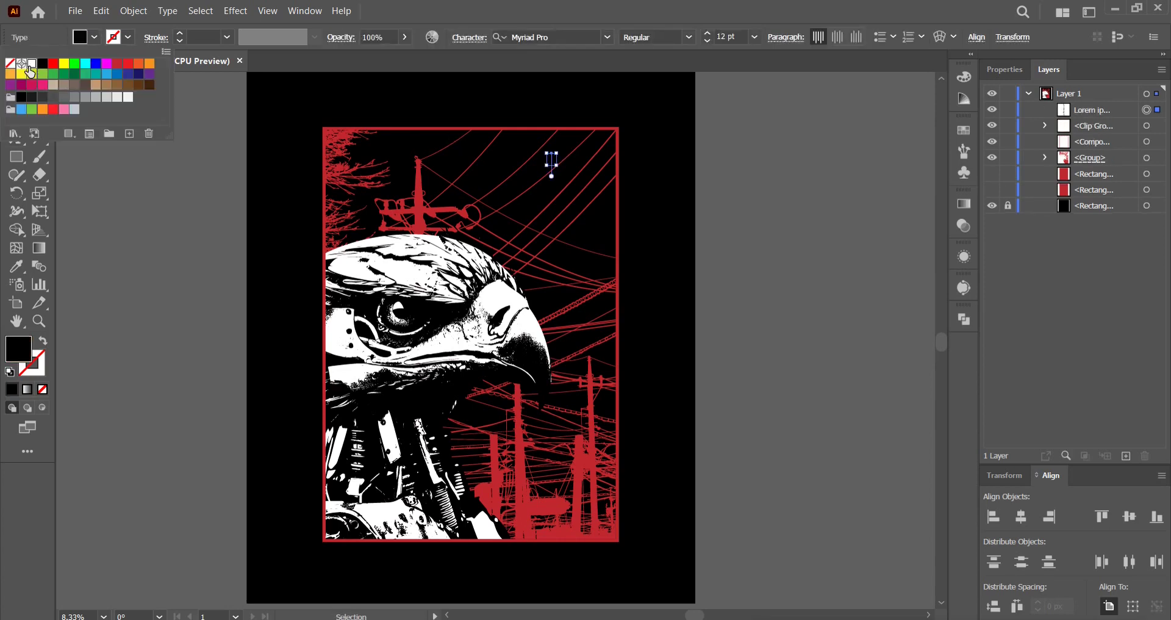
pyautogui.click(121, 97)
# Enlarge the vertical placeholder text to about 226 pt and shift it slightly within the upper-right area.
pyautogui.click(562, 188)
pyautogui.moveTo(557, 176); pyautogui.dragTo(561, 266)
pyautogui.moveTo(561, 209)
pyautogui.mouseDown()
pyautogui.moveTo(588, 217)
pyautogui.moveTo(574, 210)
pyautogui.mouseUp()
# Replace the vertical placeholder text with CLAWSOME in capitals.
pyautogui.doubleClick(568, 157)
pyautogui.hotkey('ctrl', 'a')
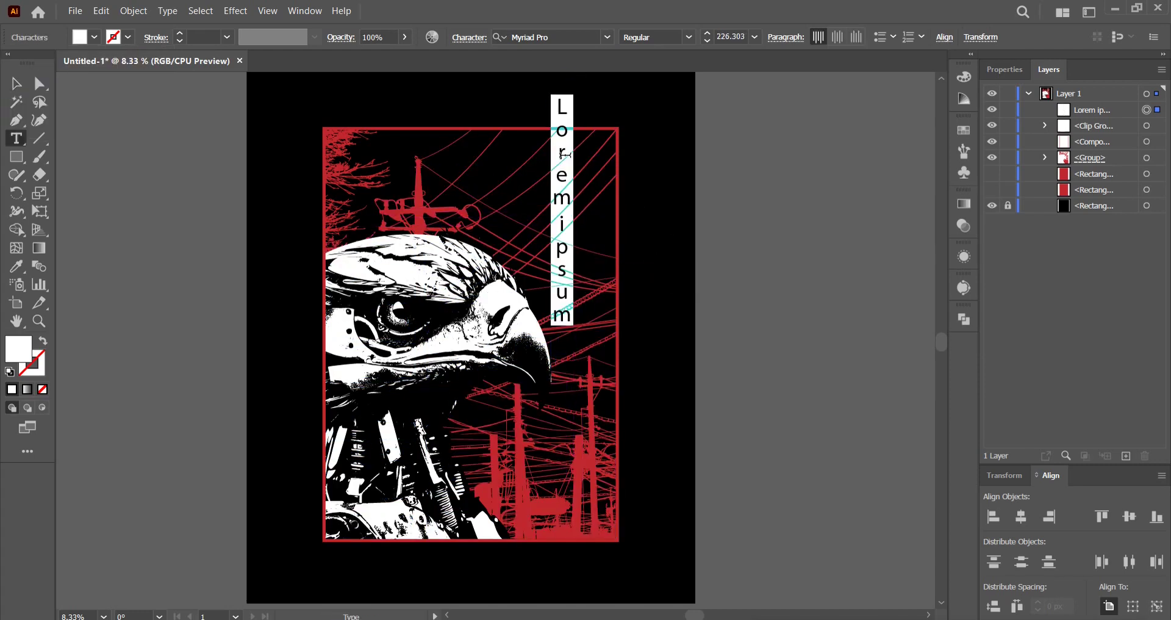
pyautogui.press('capslock')
pyautogui.write('CLAWSOME')
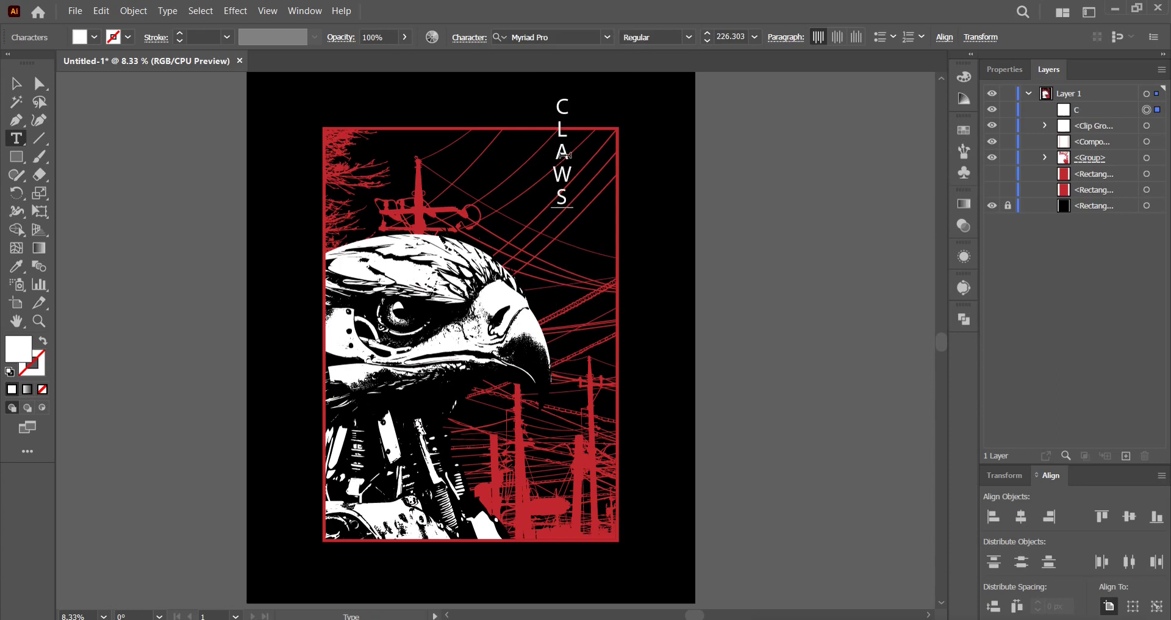
pyautogui.press('Escape')
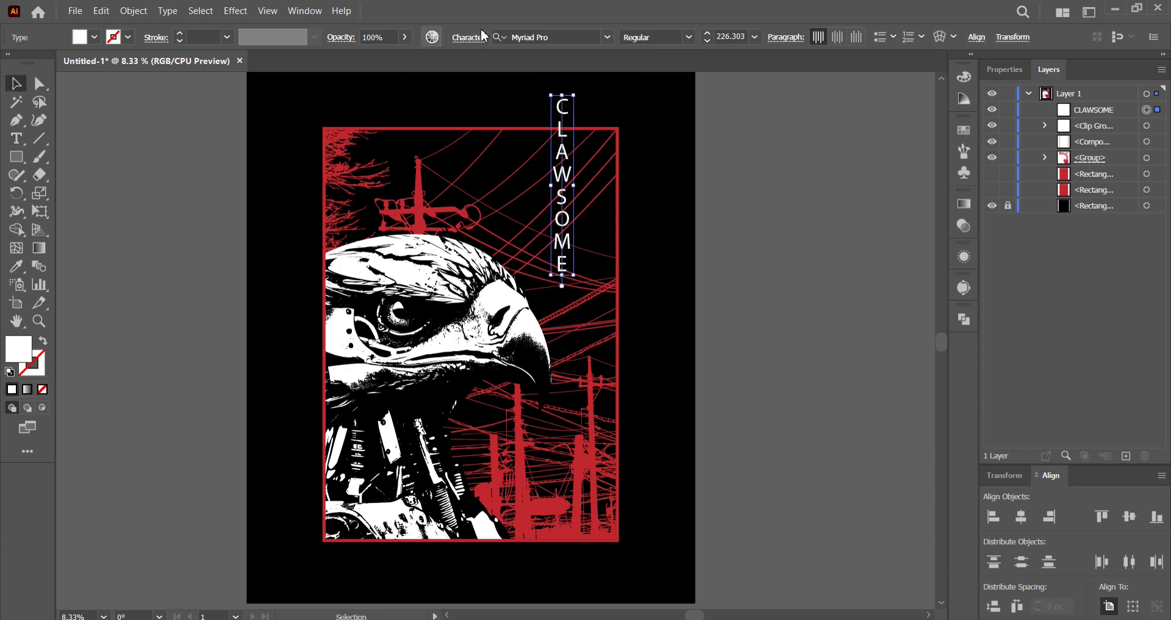
# Set the font of the vertical CLAWSOME text to Gang of Three.
pyautogui.click(553, 37)
pyautogui.write('GANG')
pyautogui.click(554, 119)
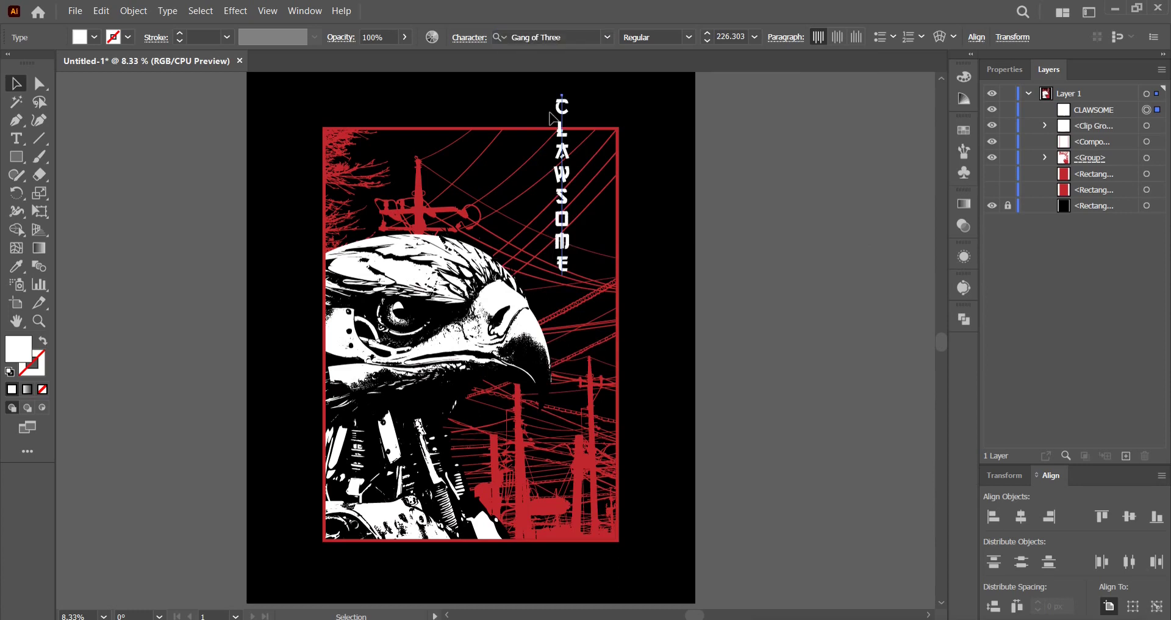
# Tighten the tracking of the vertical CLAWSOME text to -140.
pyautogui.click(1016, 76)
pyautogui.click(1118, 430)
pyautogui.write('-100')
pyautogui.press('Return')
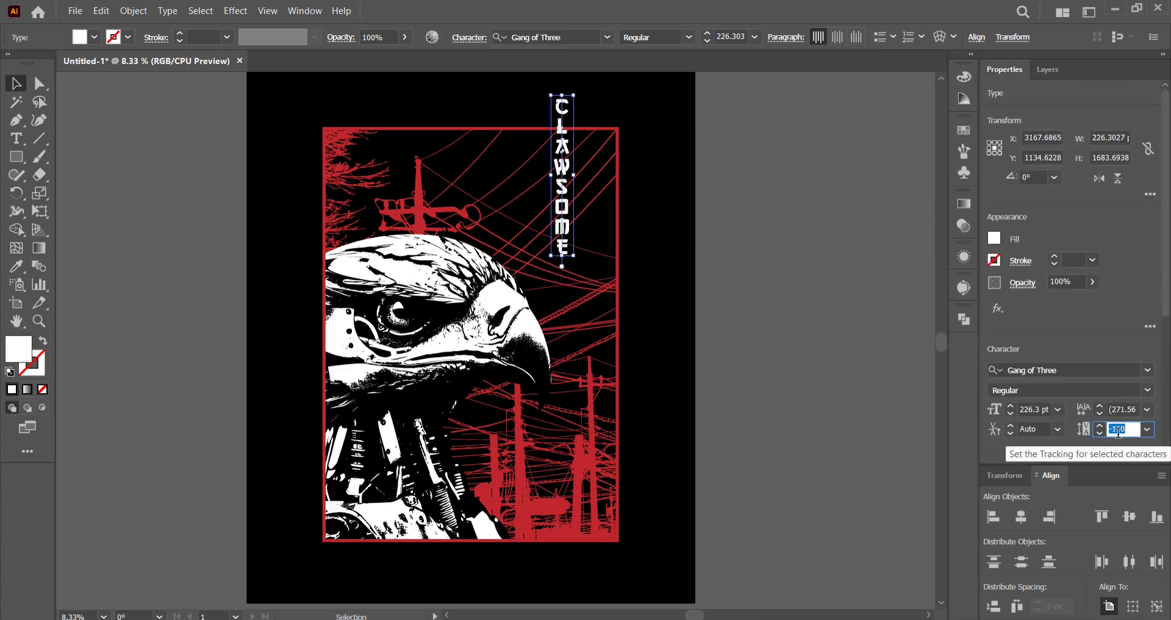
pyautogui.press('Down')
pyautogui.click(735, 225)
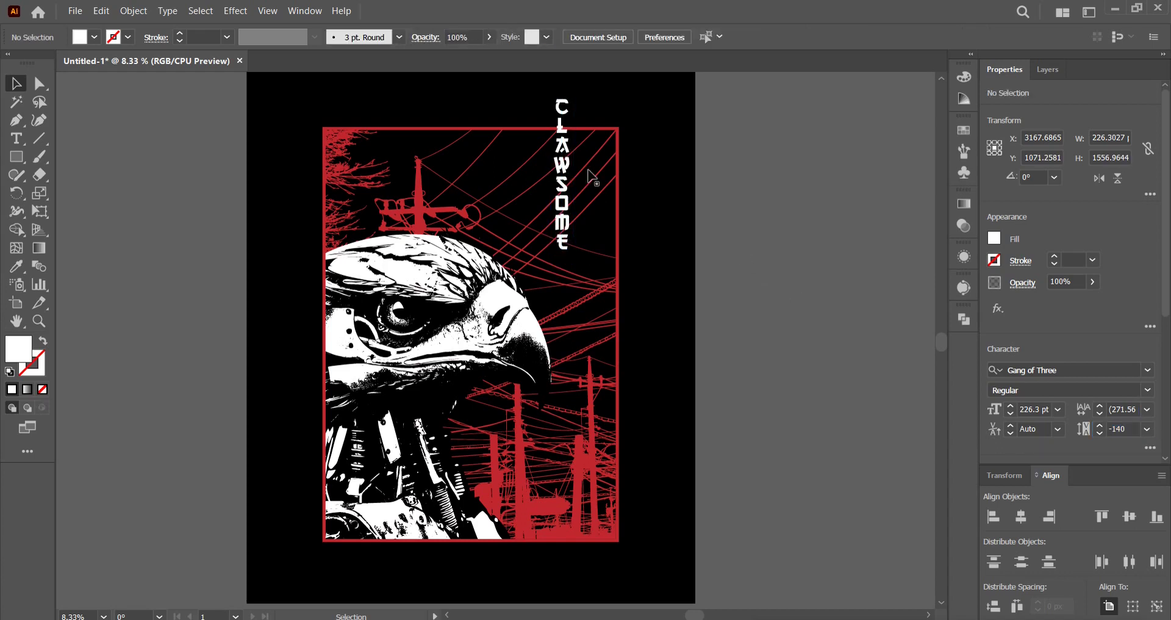
# Move the CLAWSOME text inside the frame's upper-right corner and enlarge it slightly to about 230 pt.
pyautogui.moveTo(572, 164); pyautogui.dragTo(590, 323)
pyautogui.click(589, 244)
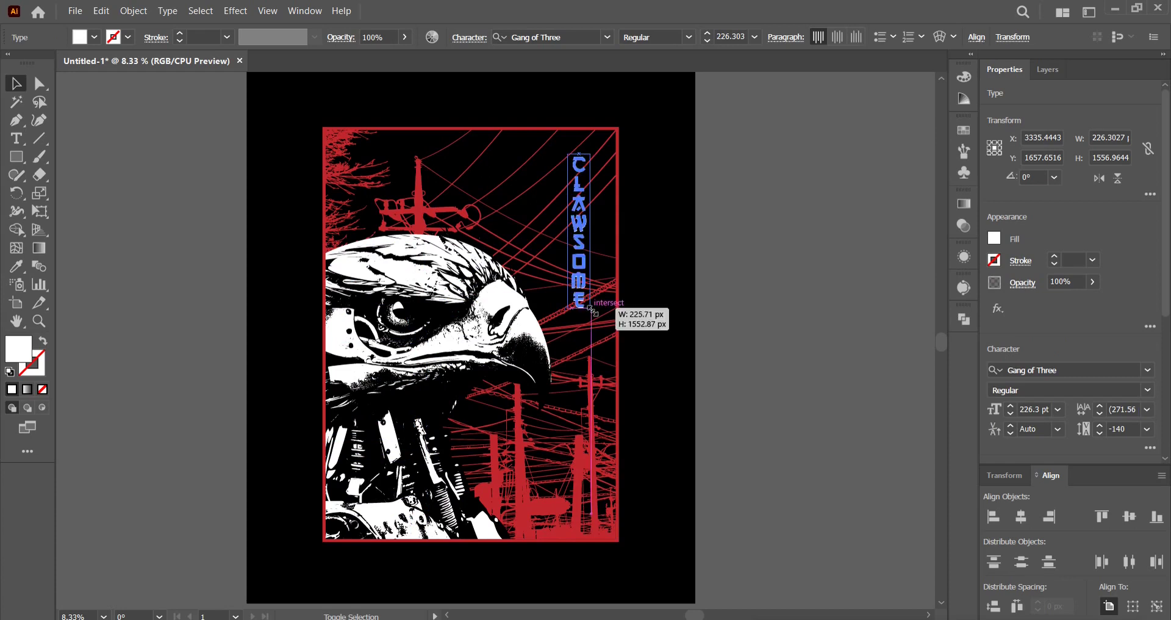
pyautogui.moveTo(589, 244); pyautogui.dragTo(633, 193)
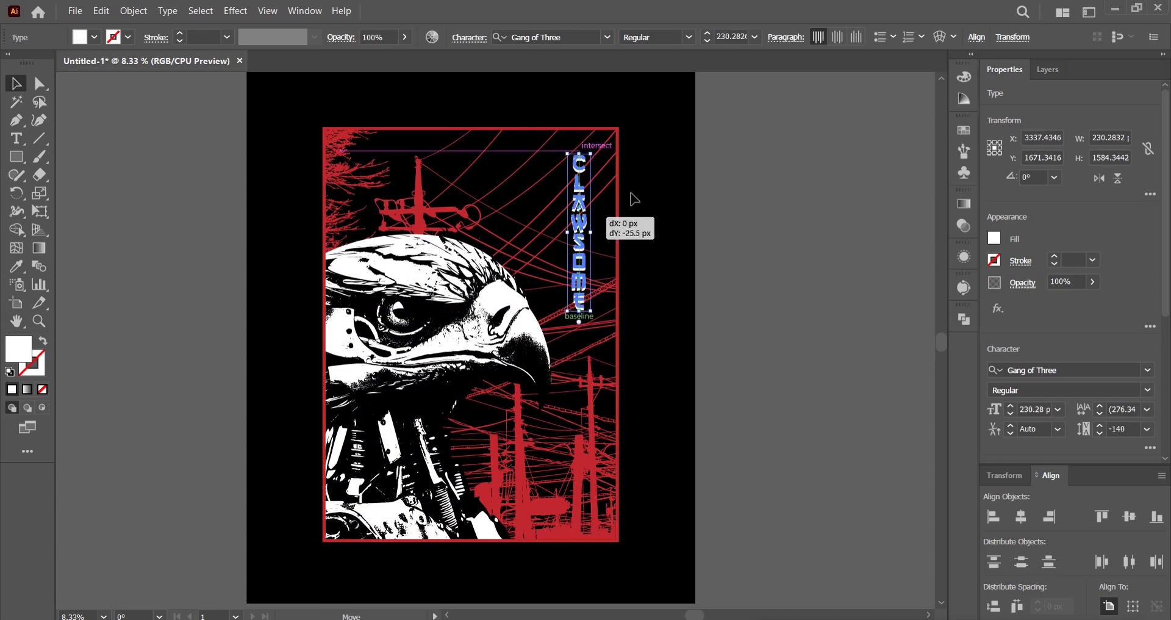
pyautogui.click(655, 177)
pyautogui.scroll(2, 654, 177)
pyautogui.moveTo(647, 171); pyautogui.dragTo(663, 173)
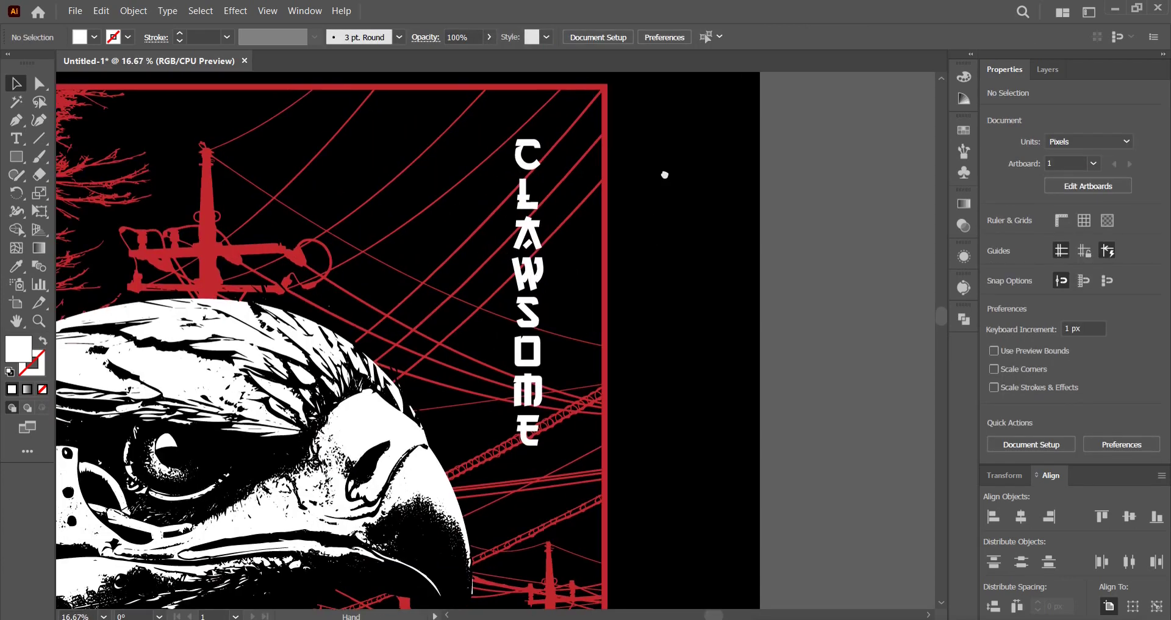
# Draw a tall rectangle covering the CLAWSOME text and fill it with the red of the power lines.
pyautogui.click(1048, 69)
pyautogui.click(19, 163)
pyautogui.moveTo(502, 132); pyautogui.dragTo(554, 451)
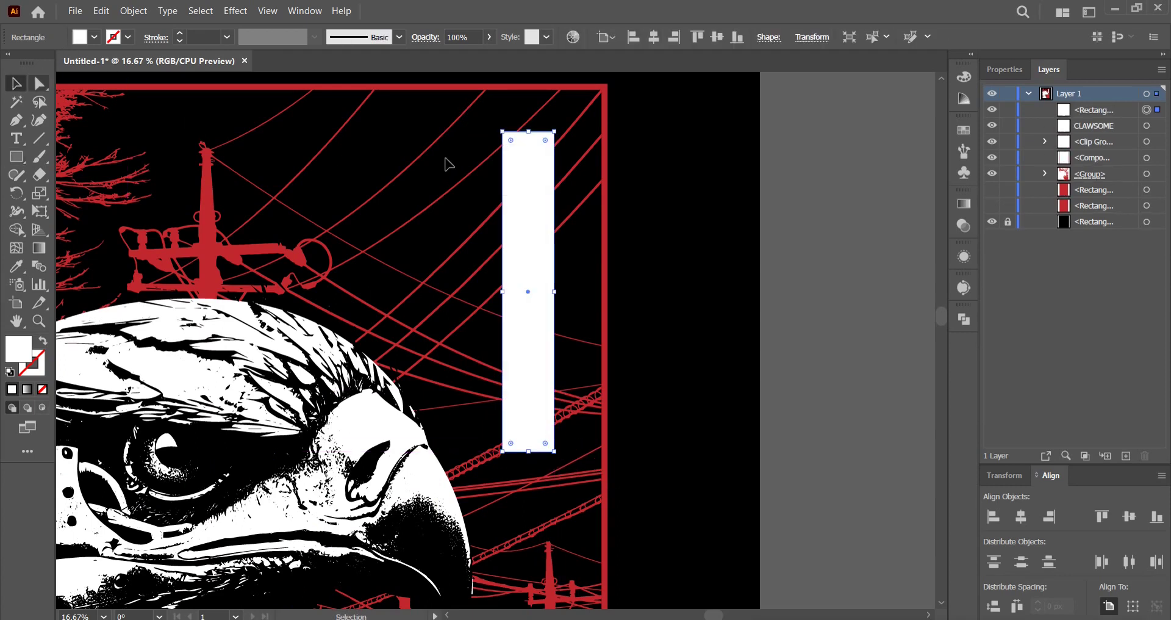
pyautogui.click(17, 266)
pyautogui.click(206, 193)
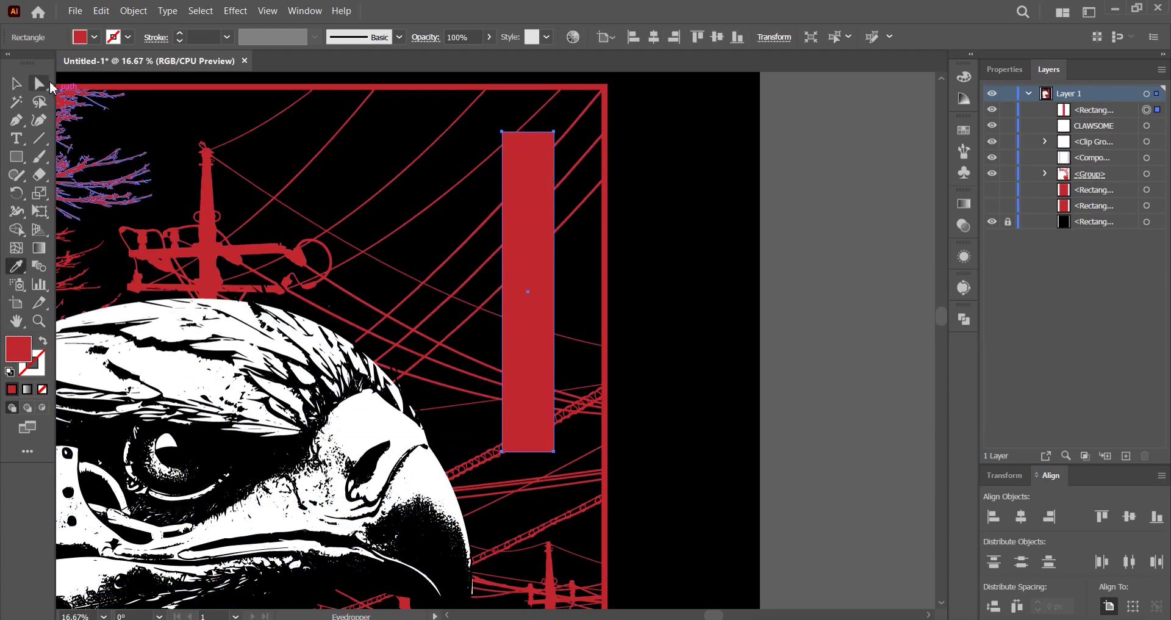
# Place the red rectangle behind the CLAWSOME text and narrow it to about 245 px wide.
pyautogui.press('v')
pyautogui.moveTo(1095, 110); pyautogui.dragTo(1113, 141)
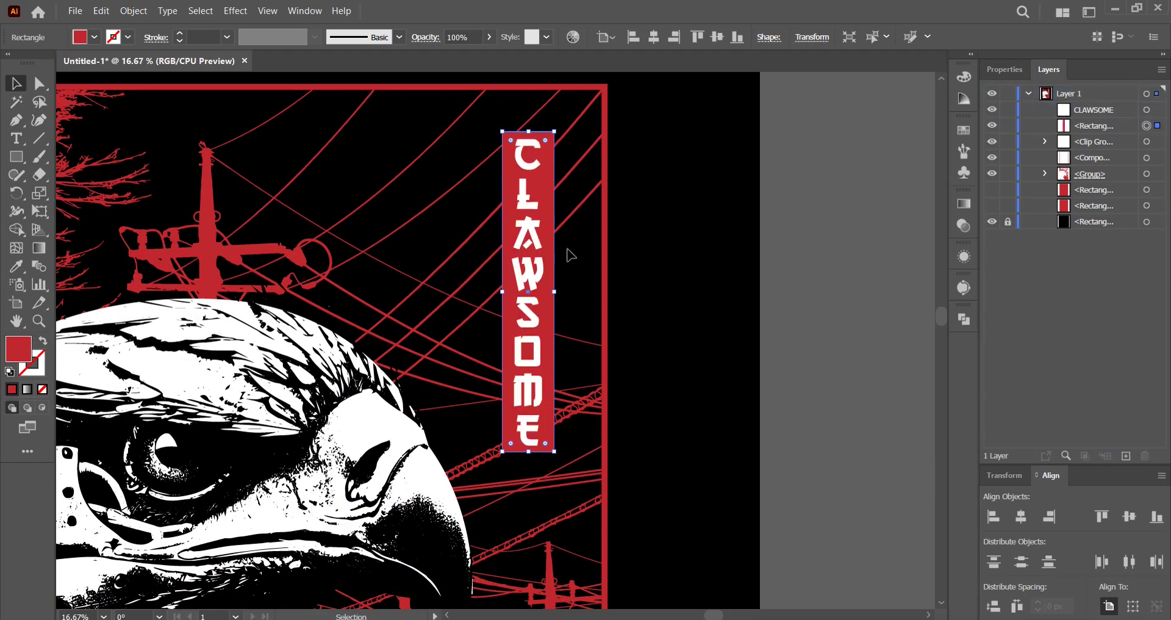
pyautogui.click(570, 301)
pyautogui.moveTo(569, 301); pyautogui.dragTo(555, 305)
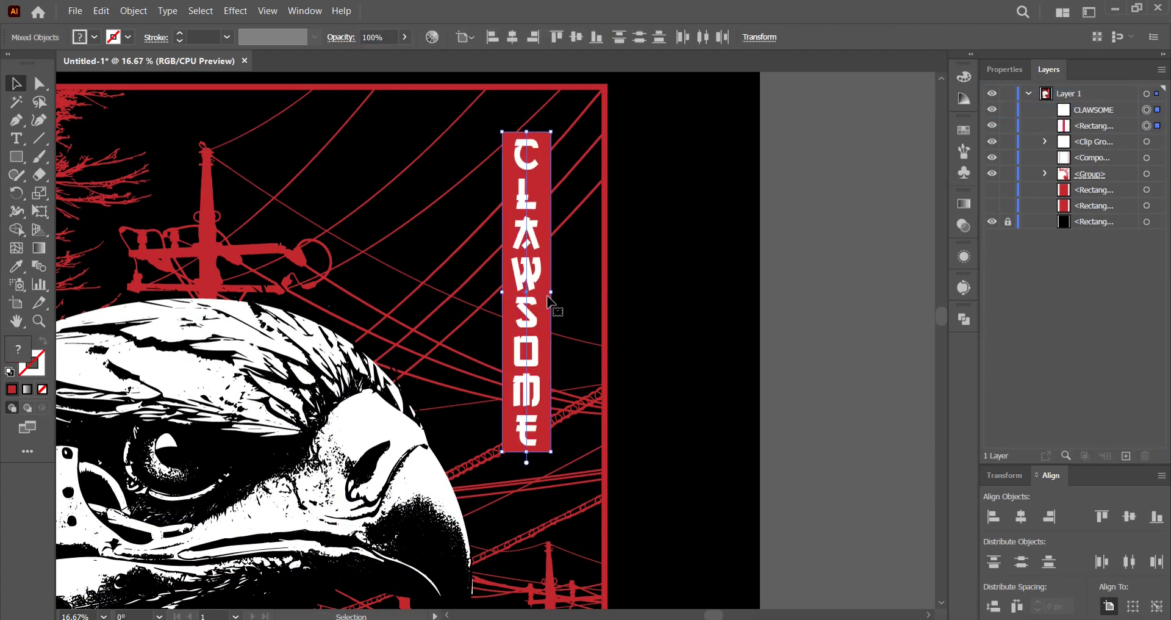
# Convert the CLAWSOME text to outlines and center it within the red rectangle.
pyautogui.click(529, 287)
pyautogui.rightClick(532, 305)
pyautogui.click(589, 395)
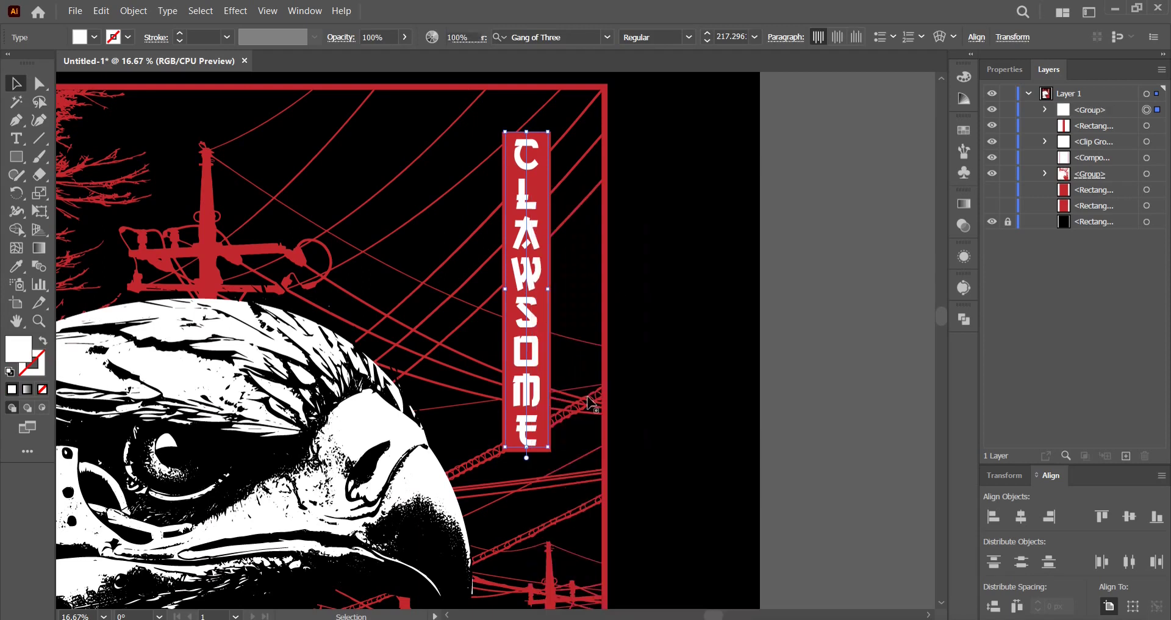
pyautogui.keyDown('shift'); pyautogui.click(549, 280); pyautogui.keyUp('shift')
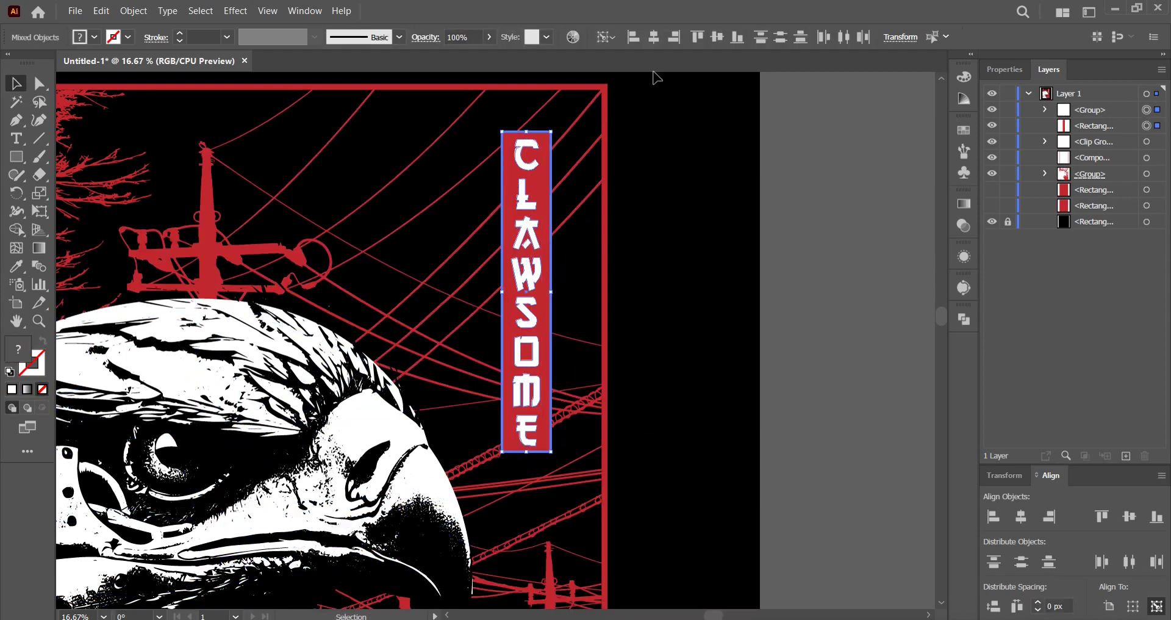
pyautogui.click(724, 93)
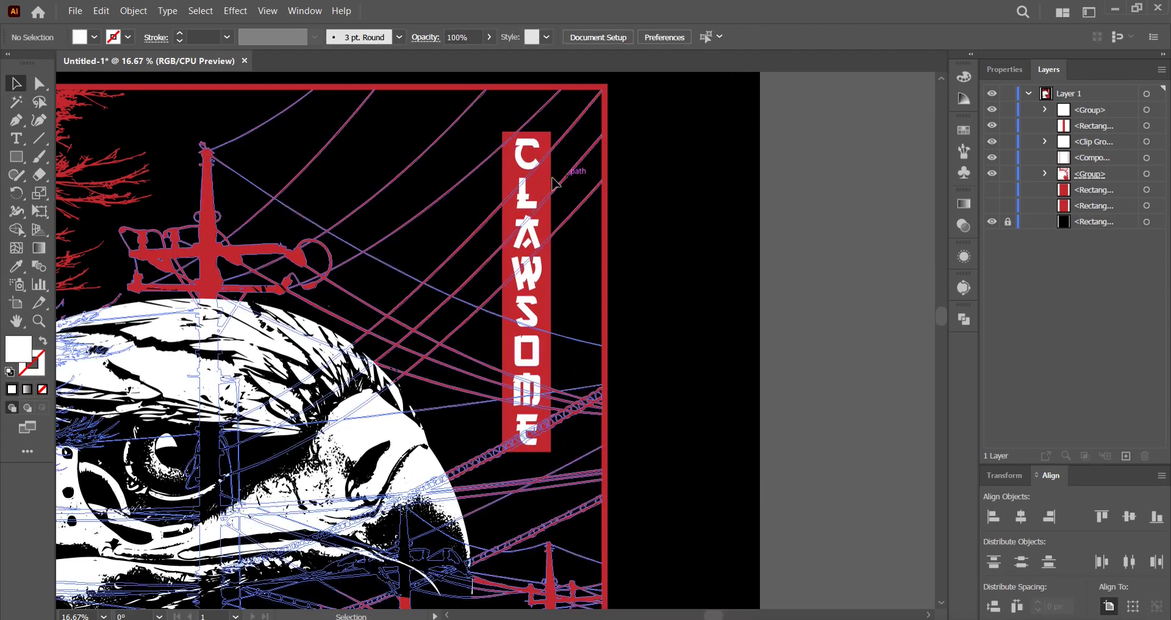
# Copy the red rectangle and paste it in front inside the opacity mask of the power lines group.
pyautogui.click(551, 186)
pyautogui.click(103, 13)
pyautogui.click(122, 81)
pyautogui.click(590, 143)
pyautogui.click(964, 225)
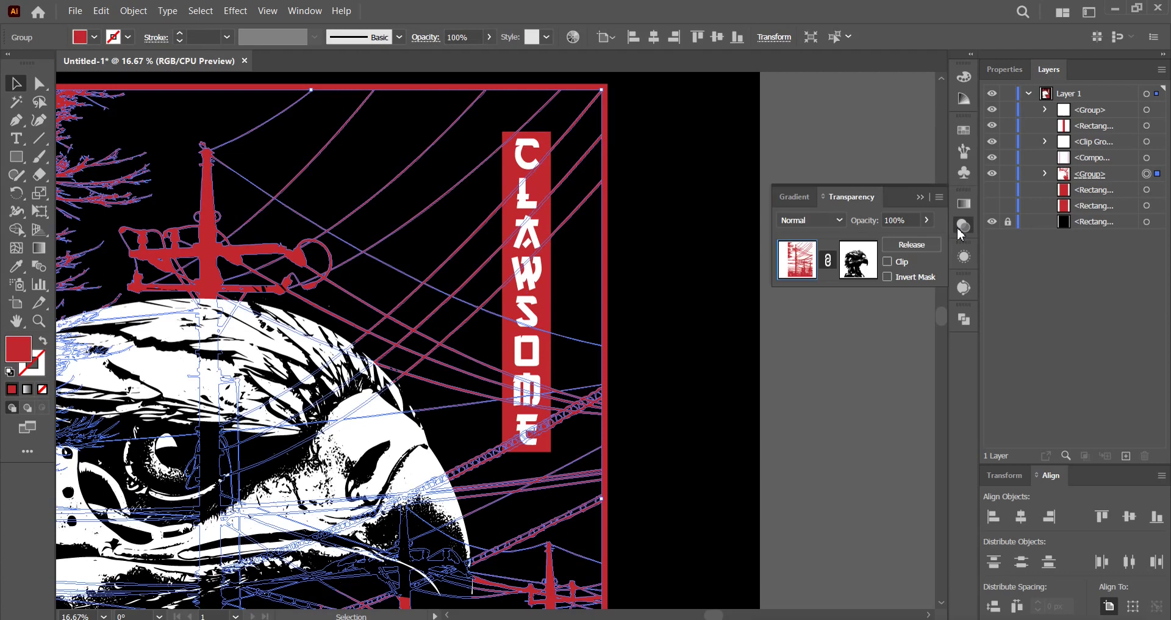
pyautogui.click(866, 269)
pyautogui.click(101, 11)
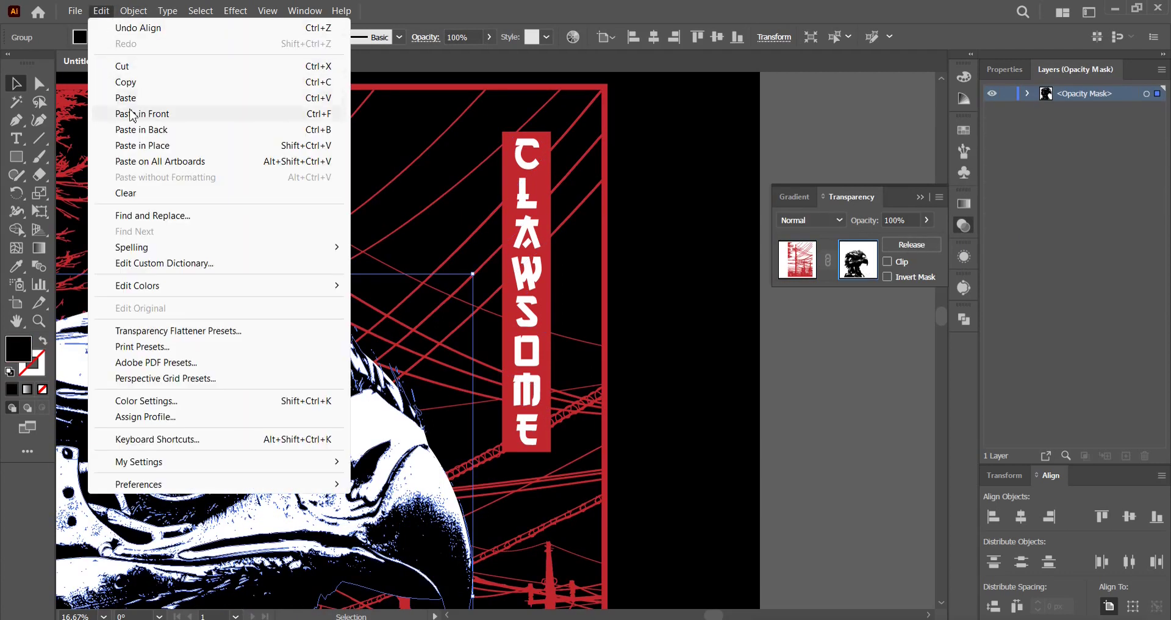
pyautogui.click(142, 114)
# Fill the rectangle pasted in the opacity mask with black, sampled from the artwork, and return to editing the main artwork.
pyautogui.click(16, 265)
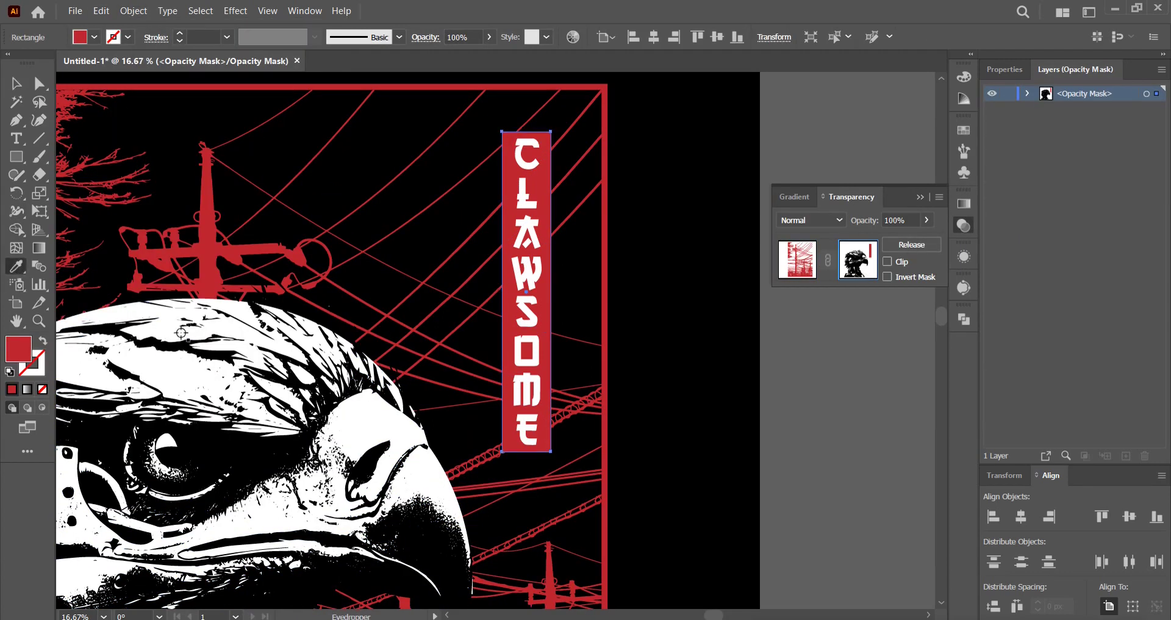
pyautogui.click(179, 332)
pyautogui.click(195, 446)
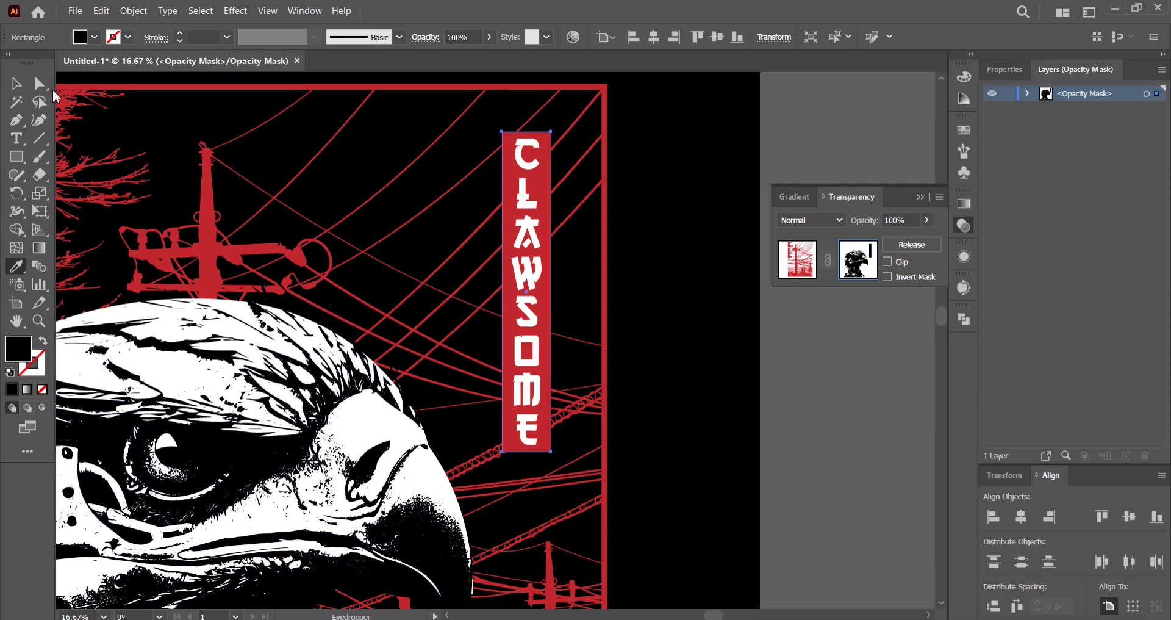
pyautogui.click(805, 268)
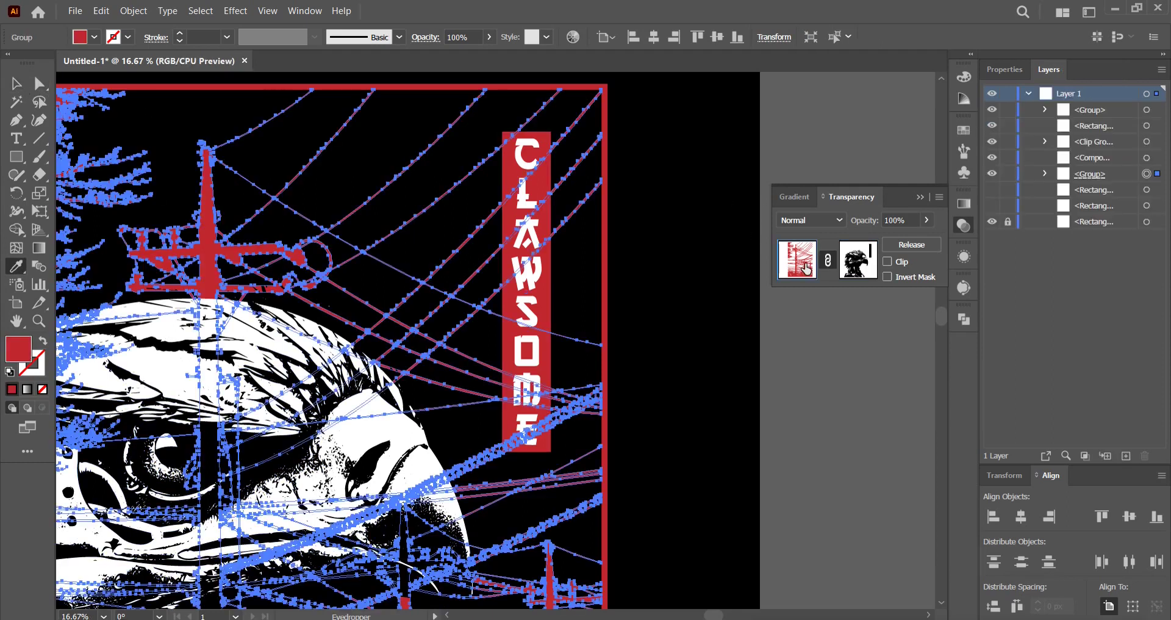
pyautogui.click(964, 226)
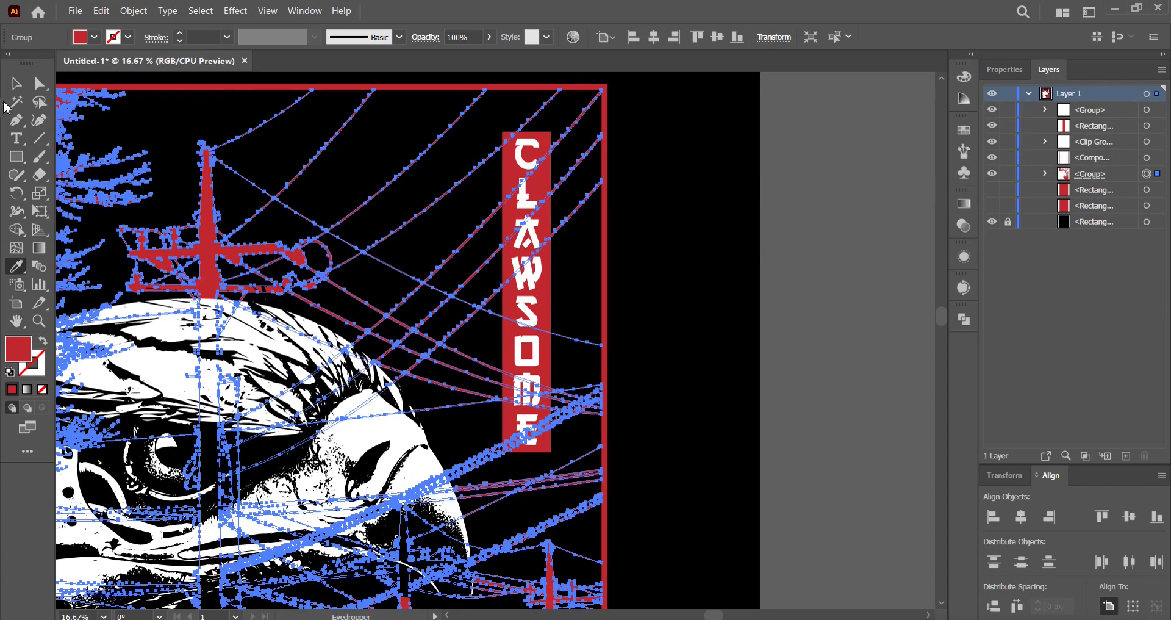
pyautogui.click(18, 83)
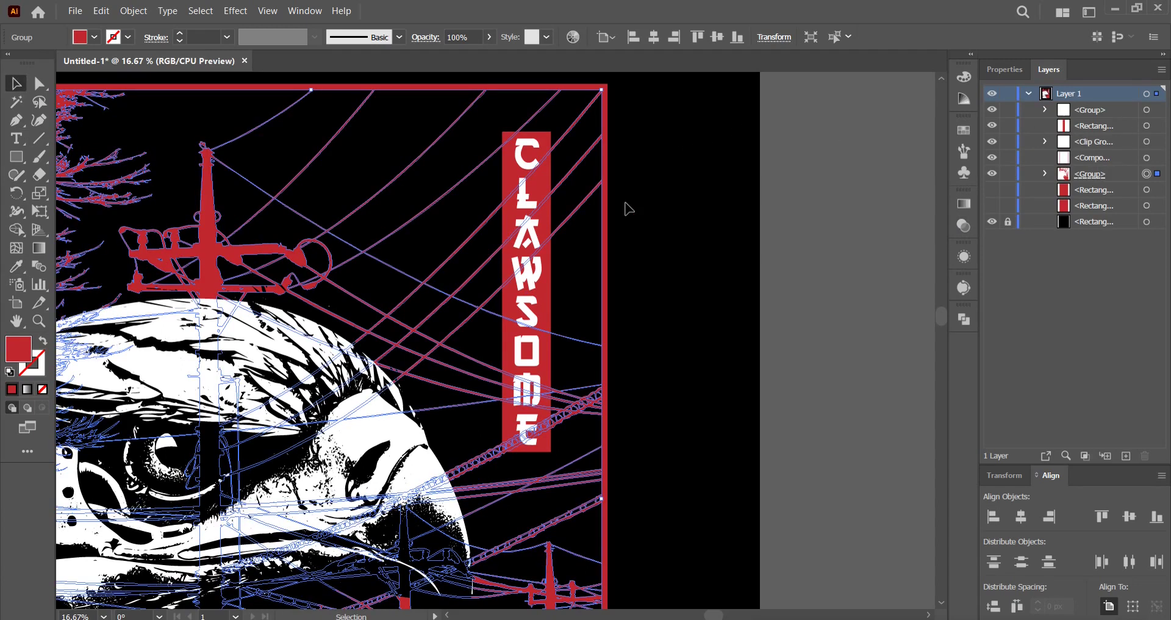
# Swap the fill and stroke of the red rectangle behind CLAWSOME and set its stroke weight to 20 pt.
pyautogui.click(499, 178)
pyautogui.click(516, 183)
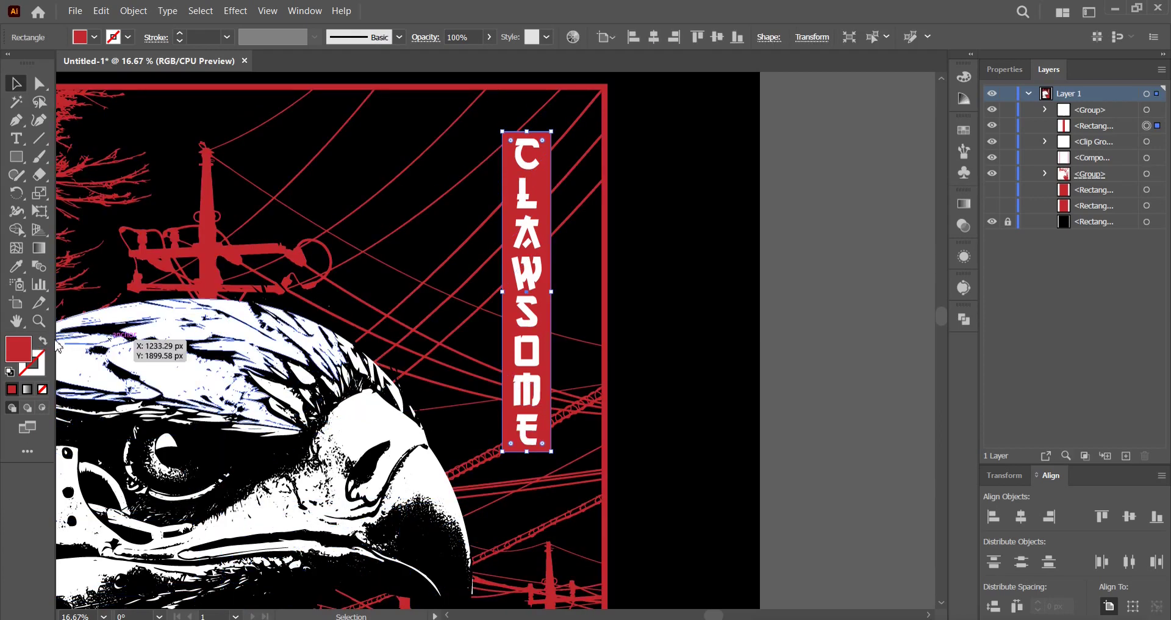
pyautogui.click(41, 342)
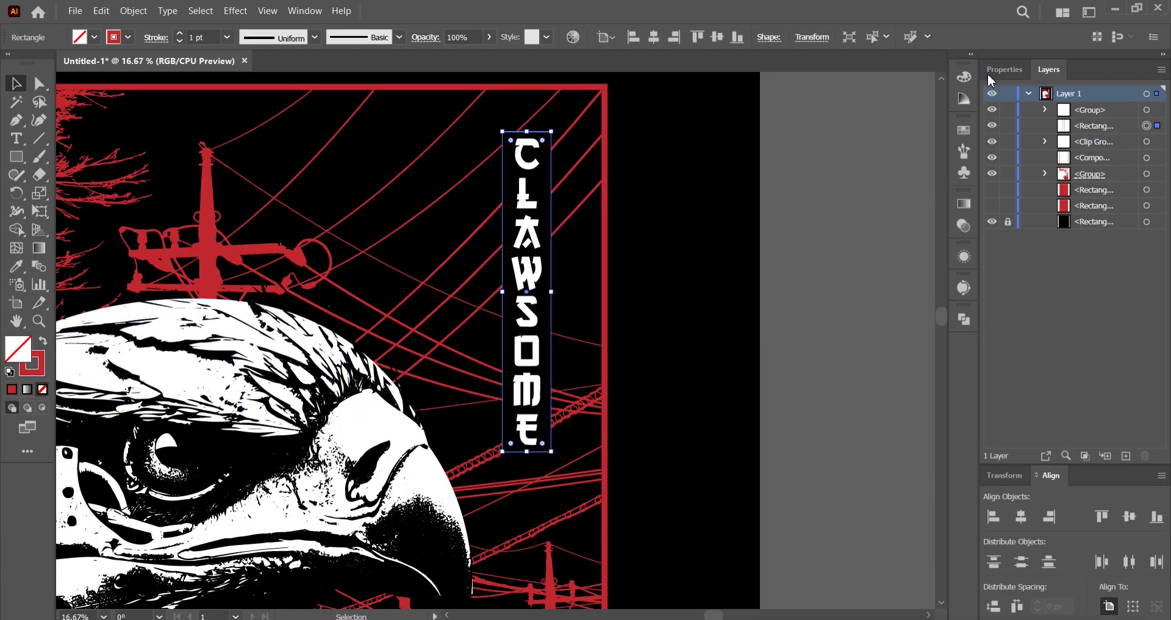
pyautogui.click(1004, 70)
pyautogui.click(1020, 260)
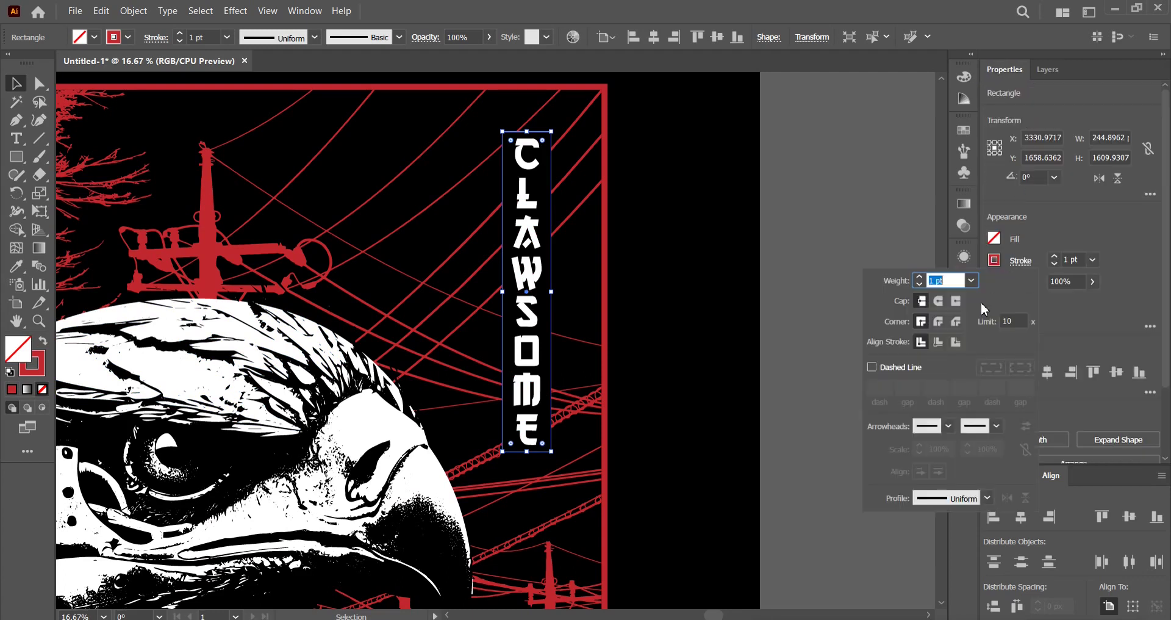
pyautogui.doubleClick(1070, 259)
pyautogui.write('20')
pyautogui.press('Return')
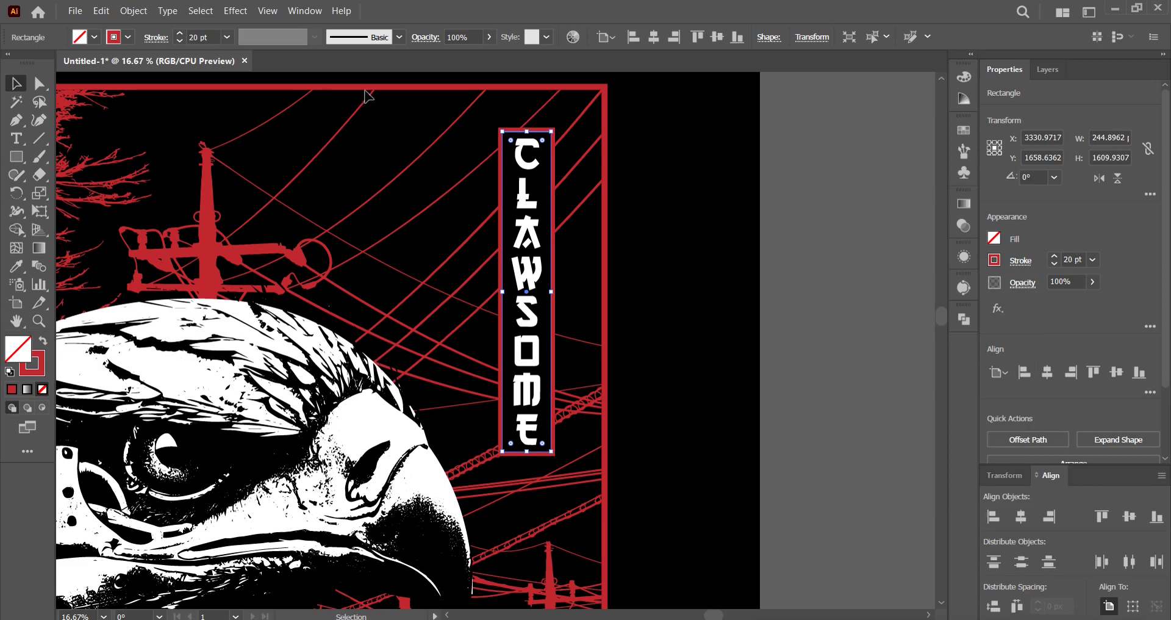
# Reduce the stroke weight of the CLAWSOME rectangle to 15 pt.
pyautogui.doubleClick(1072, 260)
pyautogui.write('15')
pyautogui.press('Return')
pyautogui.press('Up')
# Expand the stroked rectangle around CLAWSOME into a filled shape.
pyautogui.click(101, 11)
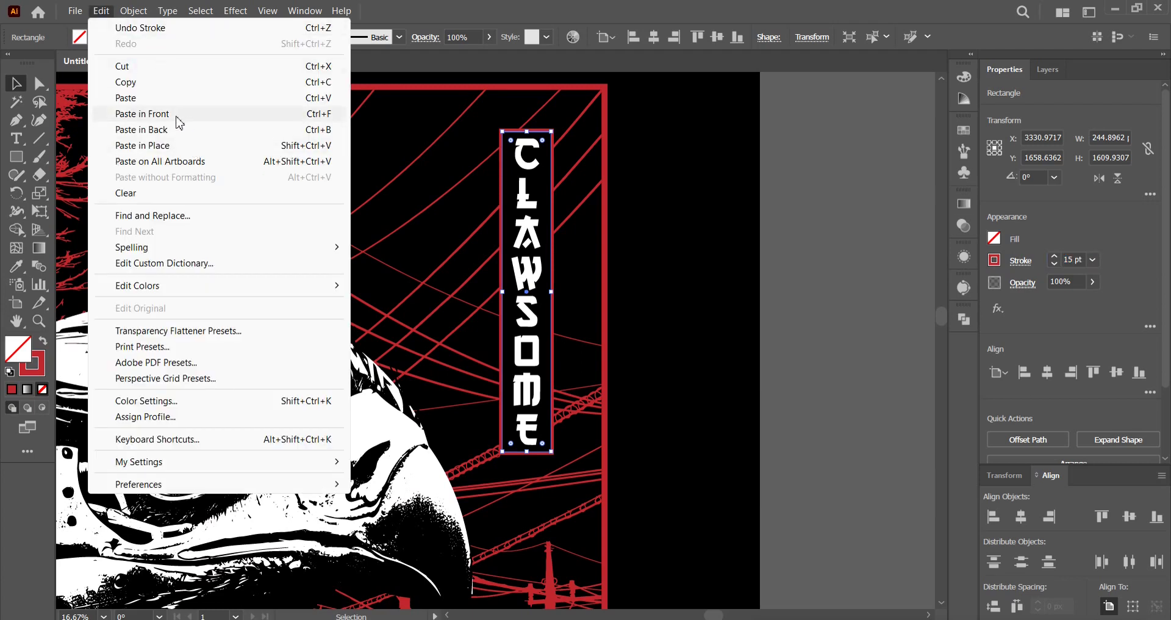
pyautogui.click(188, 115)
pyautogui.click(133, 11)
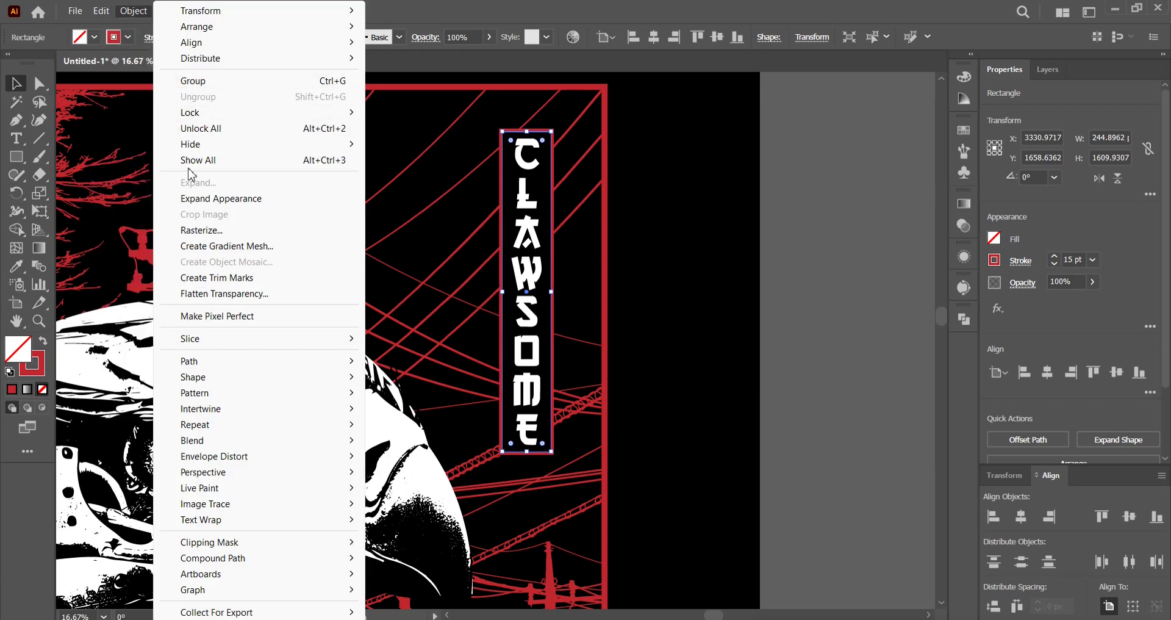
pyautogui.click(189, 200)
pyautogui.click(667, 210)
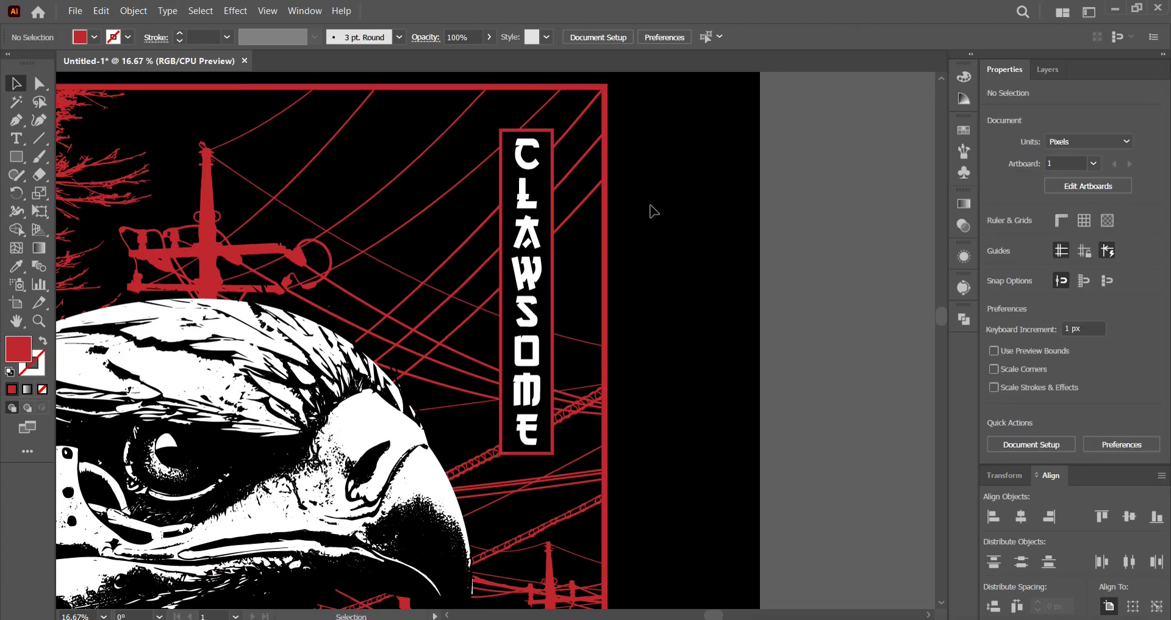
# Group the eagle, frame, power lines and lettering, and enlarge the group proportionally from its center on the artboard.
pyautogui.scroll(-2, 650, 210)
pyautogui.moveTo(652, 577); pyautogui.dragTo(273, 123)
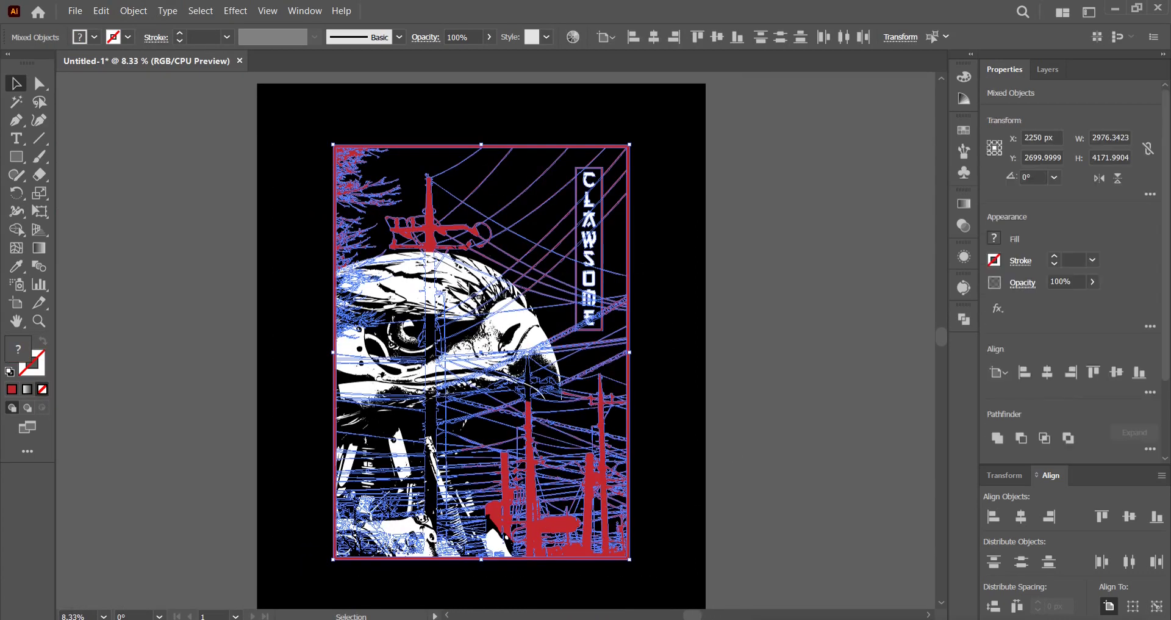
pyautogui.rightClick(468, 283)
pyautogui.click(522, 488)
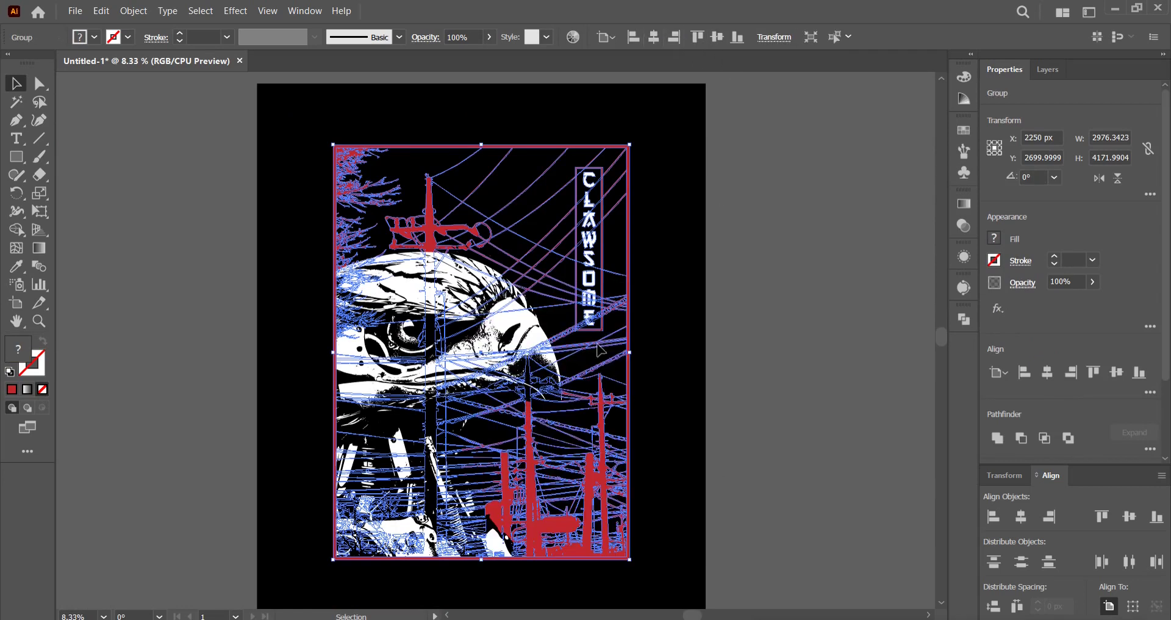
pyautogui.moveTo(481, 145); pyautogui.dragTo(800, 203)
pyautogui.click(800, 204)
pyautogui.scroll(-2, 675, 259)
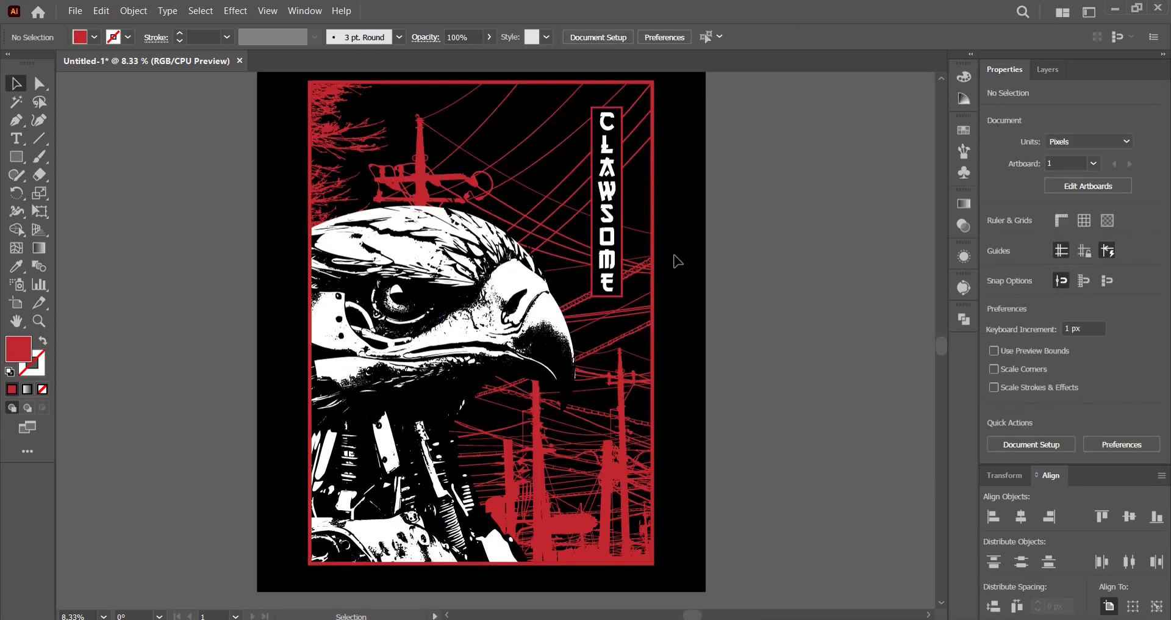
pyautogui.scroll(2, 675, 256)
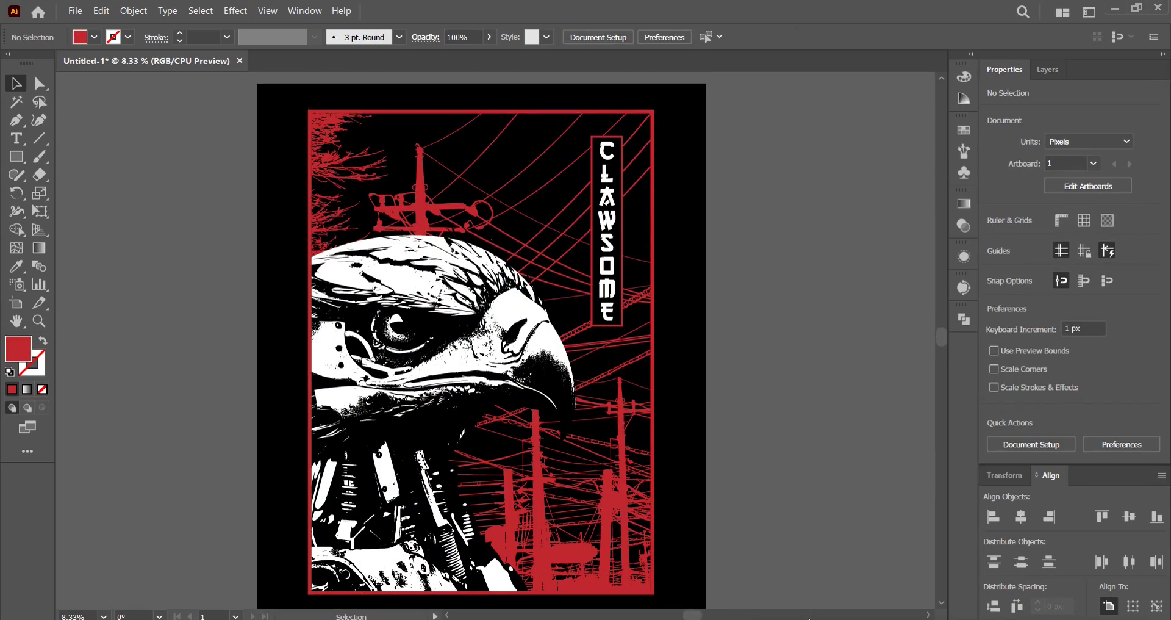
# Switch to the T-shirt mockup in Photoshop and examine the CLAWSOME eagle design on the black shirt up close.
pyautogui.hotkey('alt', 'Tab')
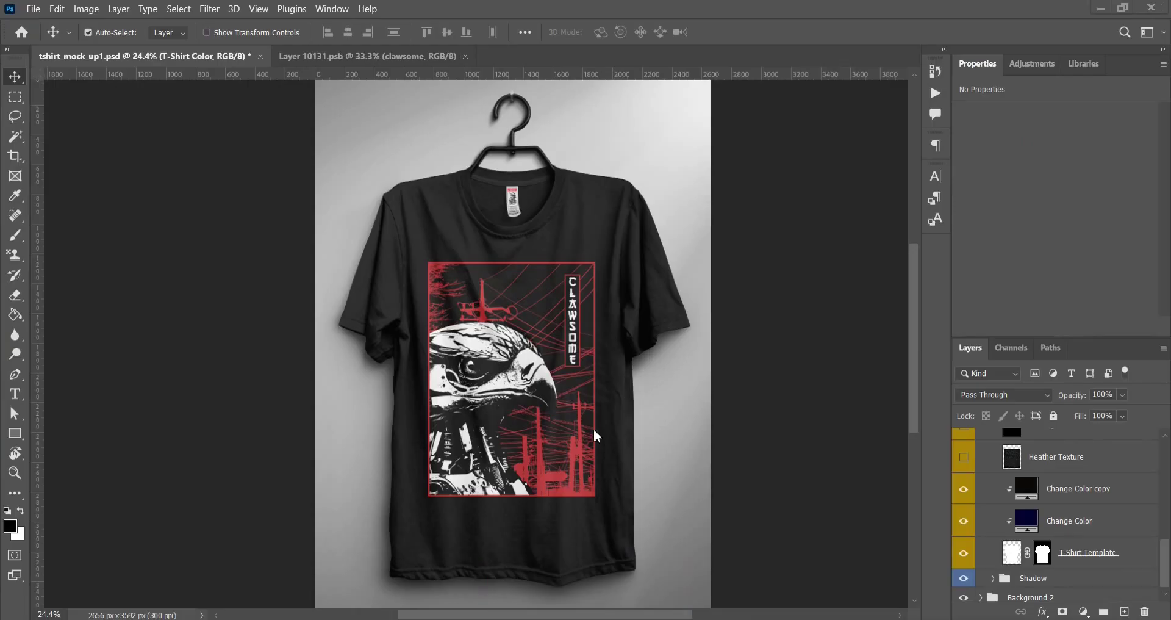
pyautogui.scroll(5, 573, 399)
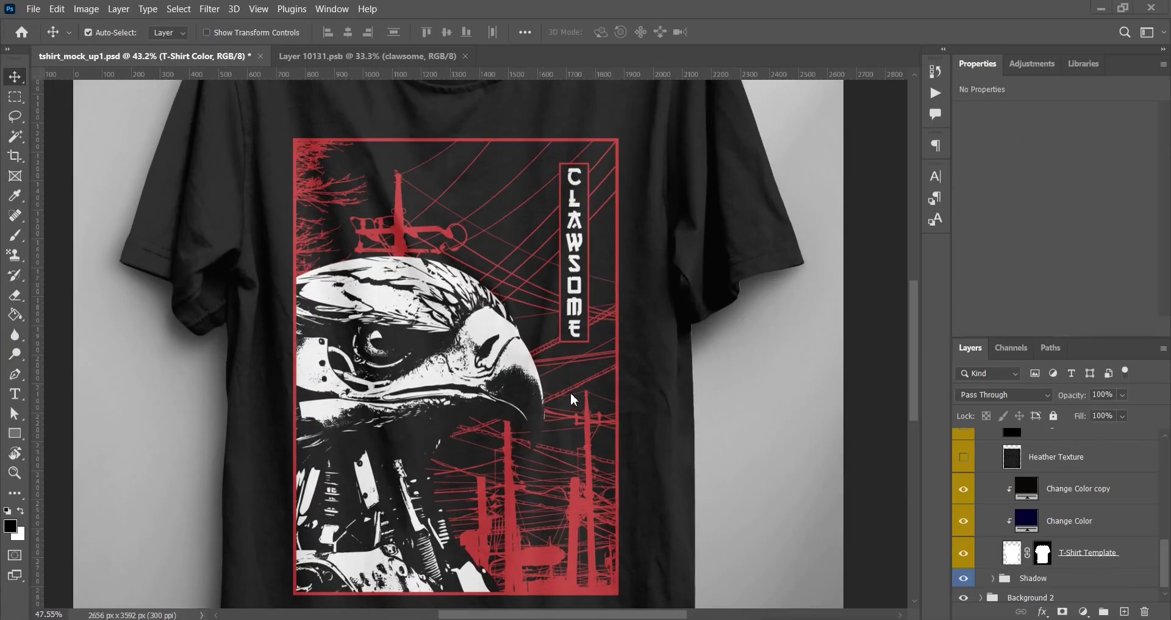
pyautogui.scroll(3, 573, 399)
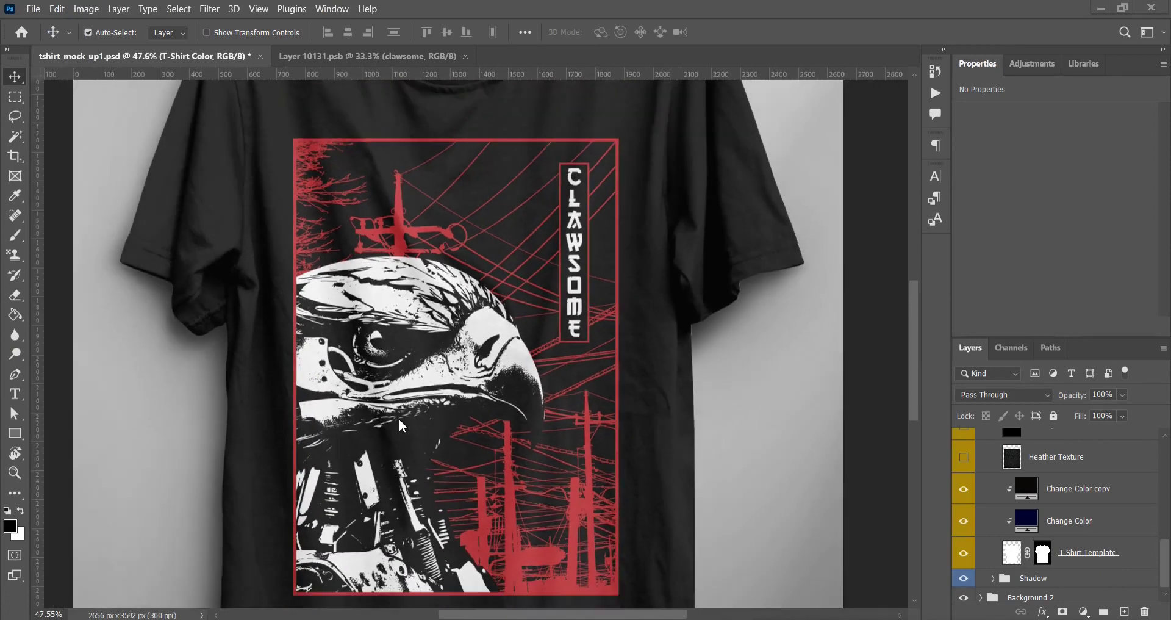
pyautogui.scroll(-2, 401, 425)
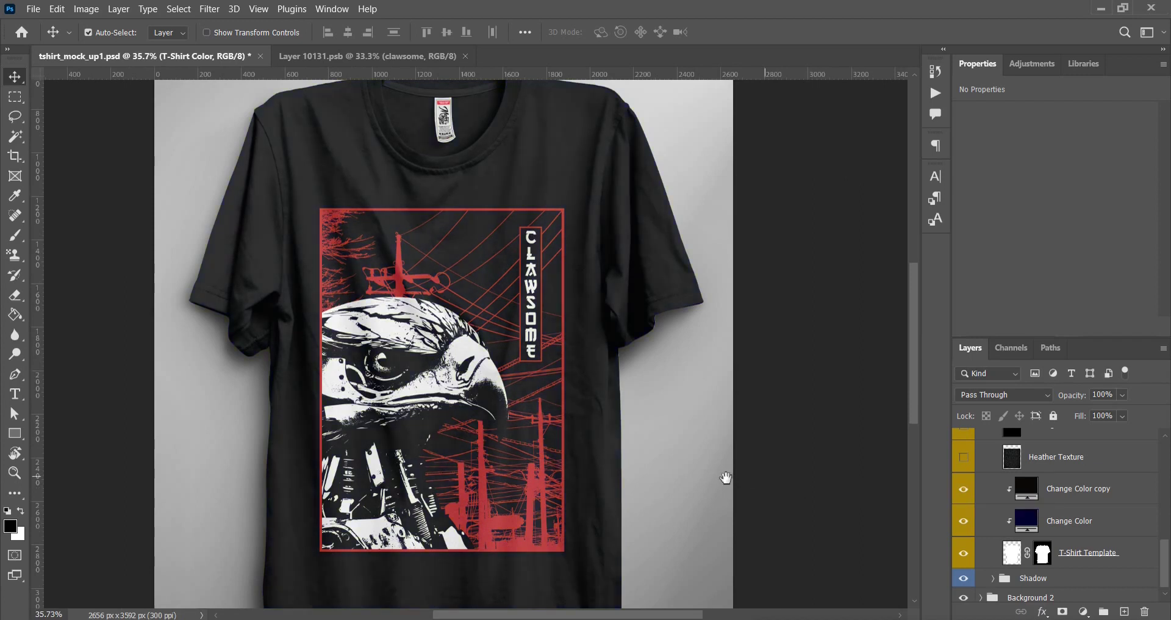
pyautogui.scroll(-2, 756, 464)
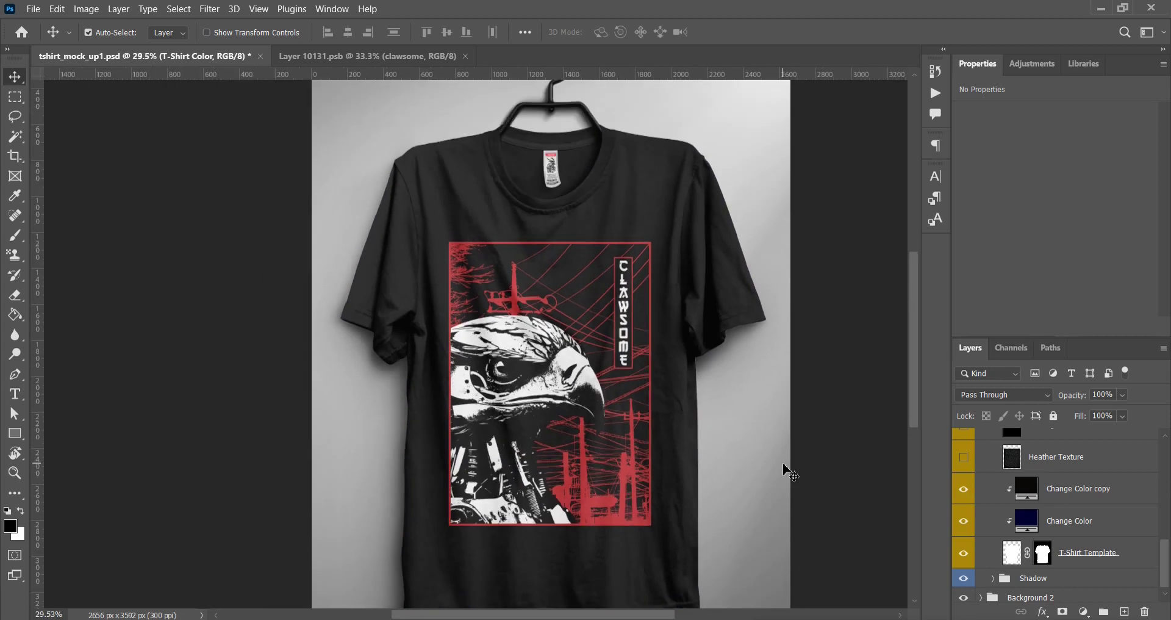
pyautogui.scroll(3, 787, 469)
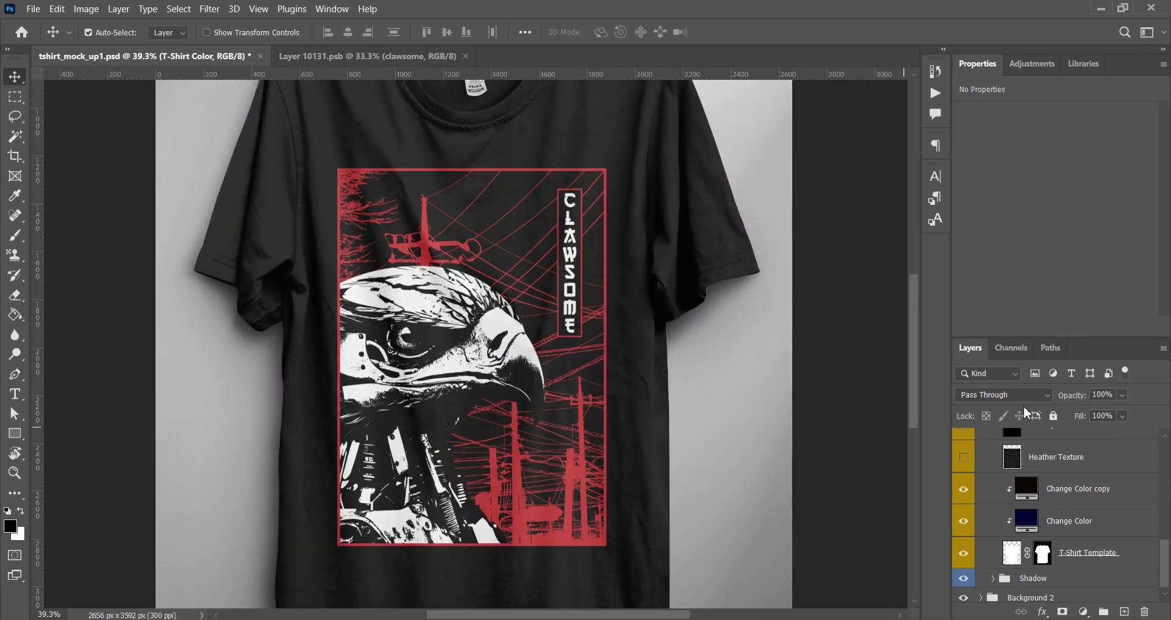